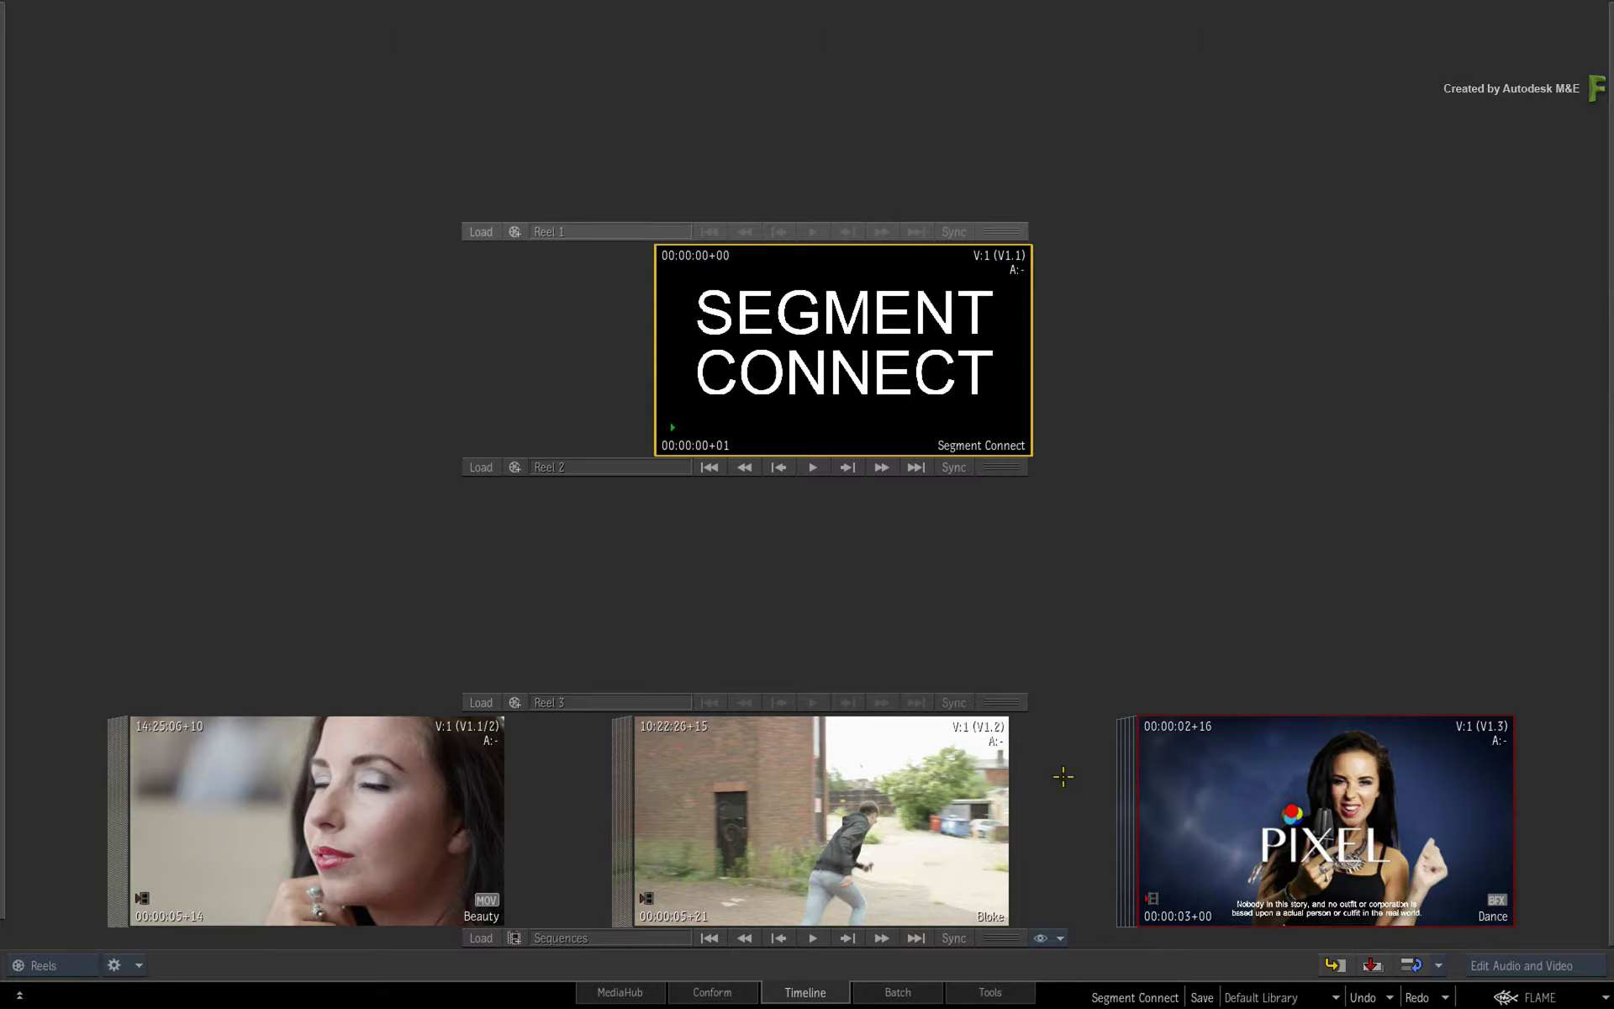
Preview the Dance sequence full-size, return to the reels, and bring up Segment Connect
click(1191, 769)
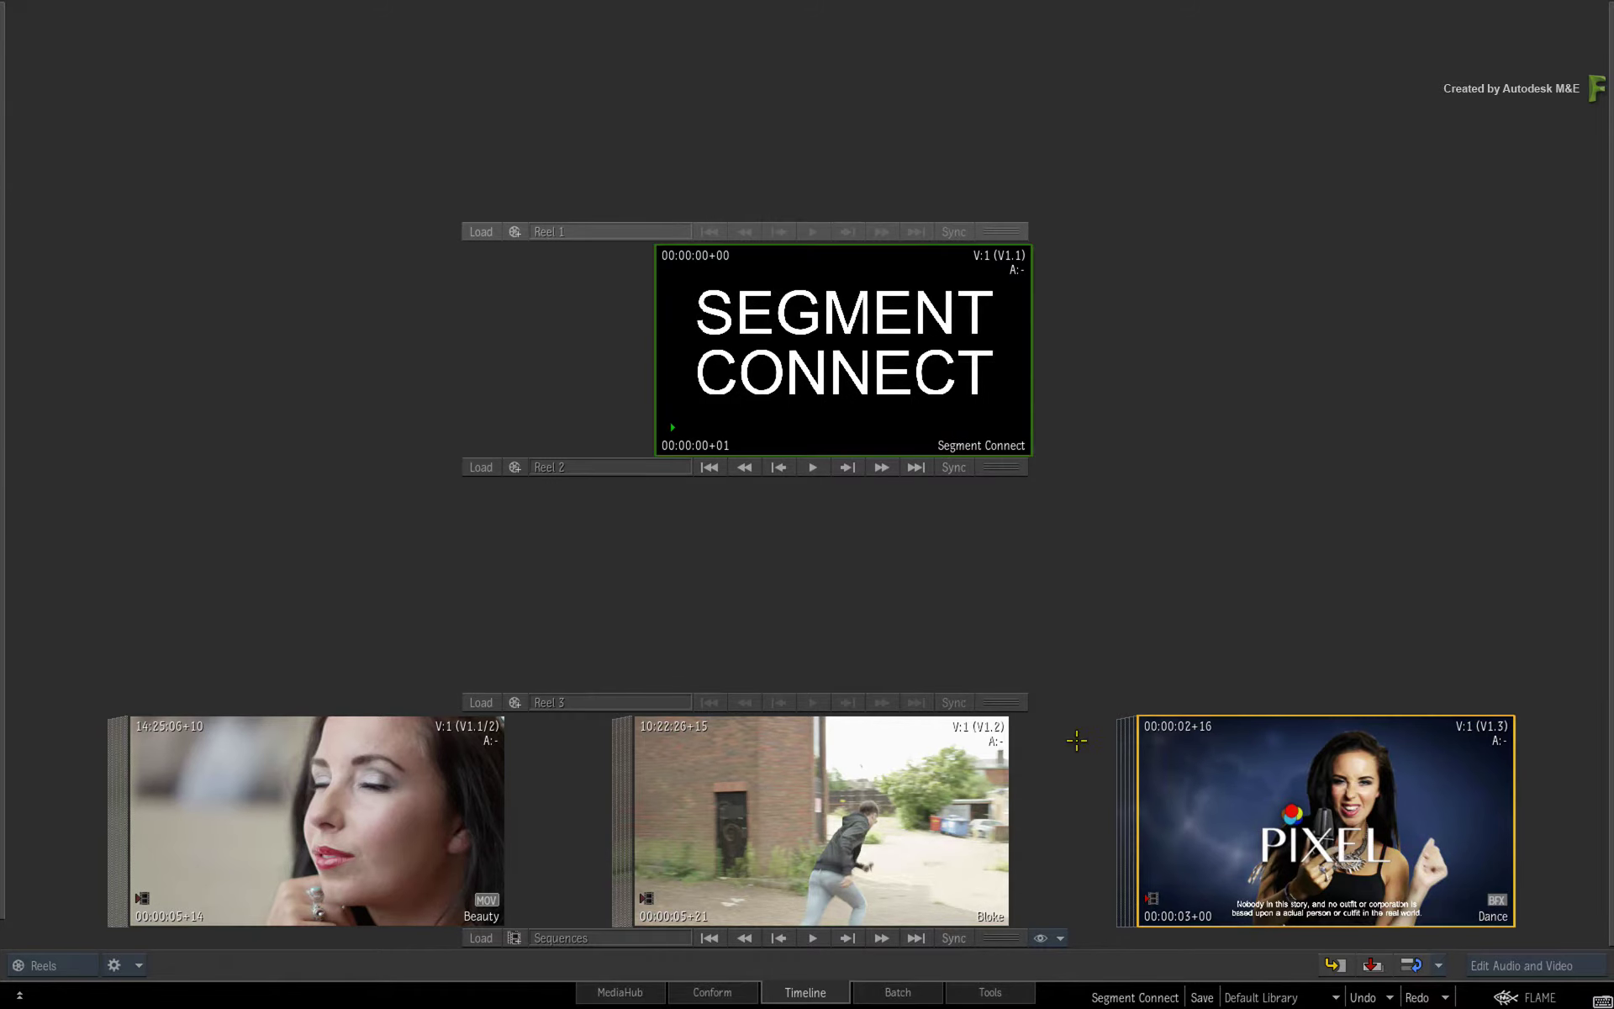
key(p)
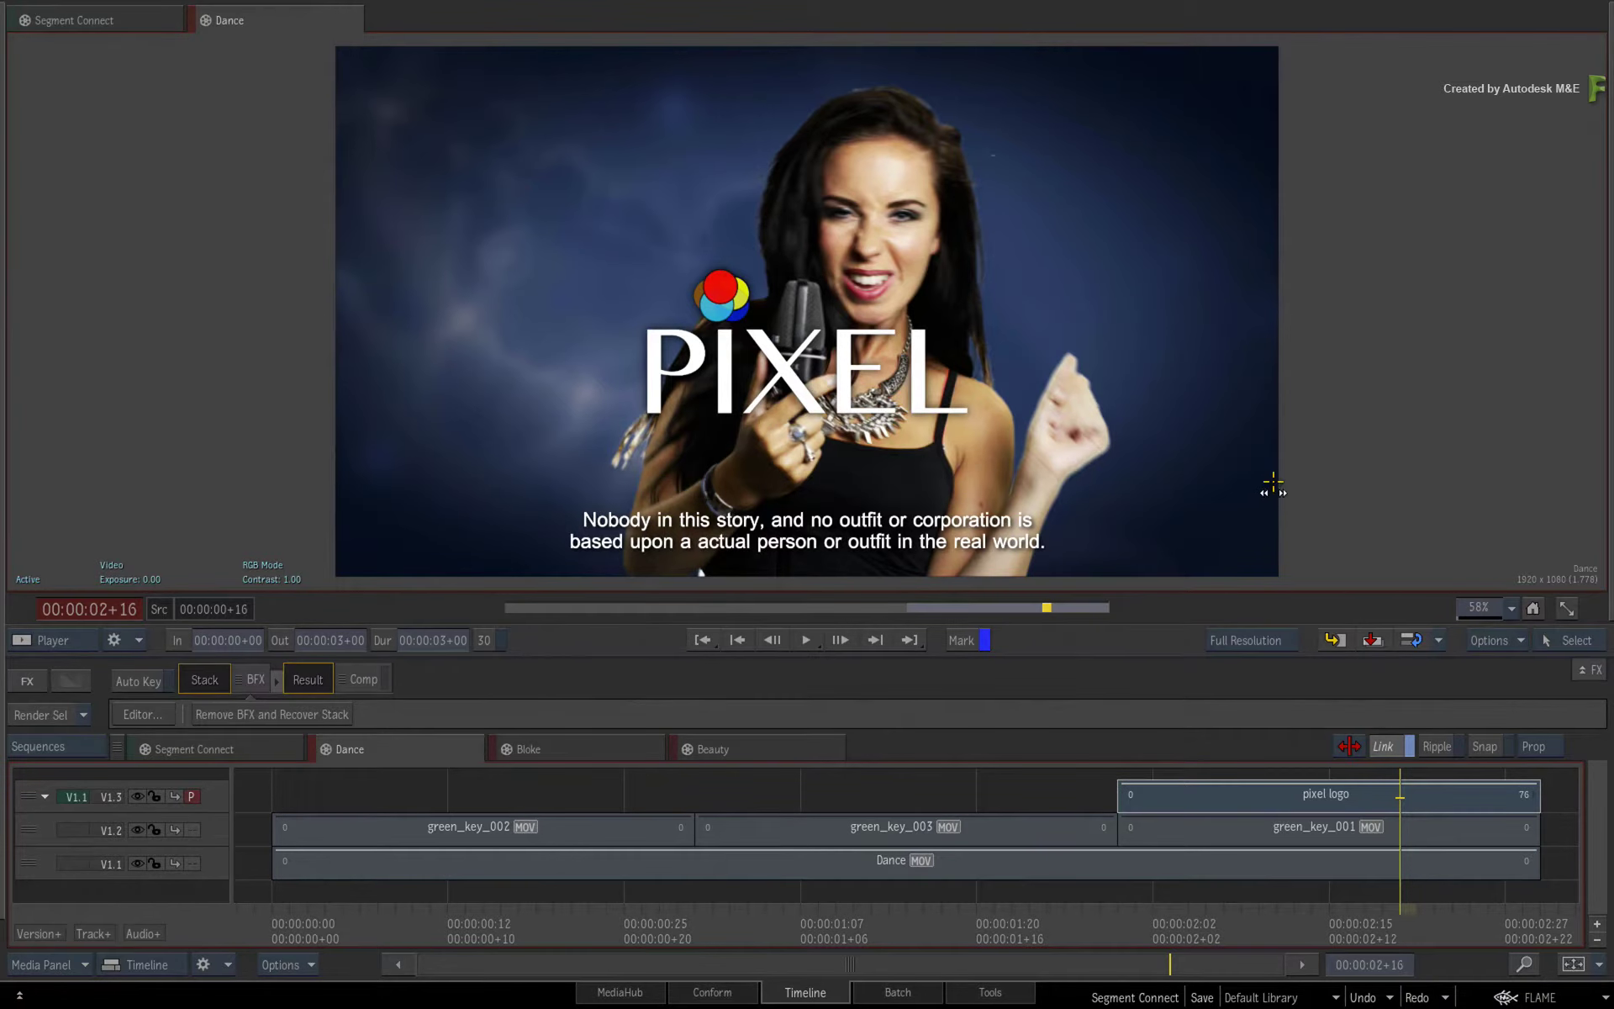
key(p)
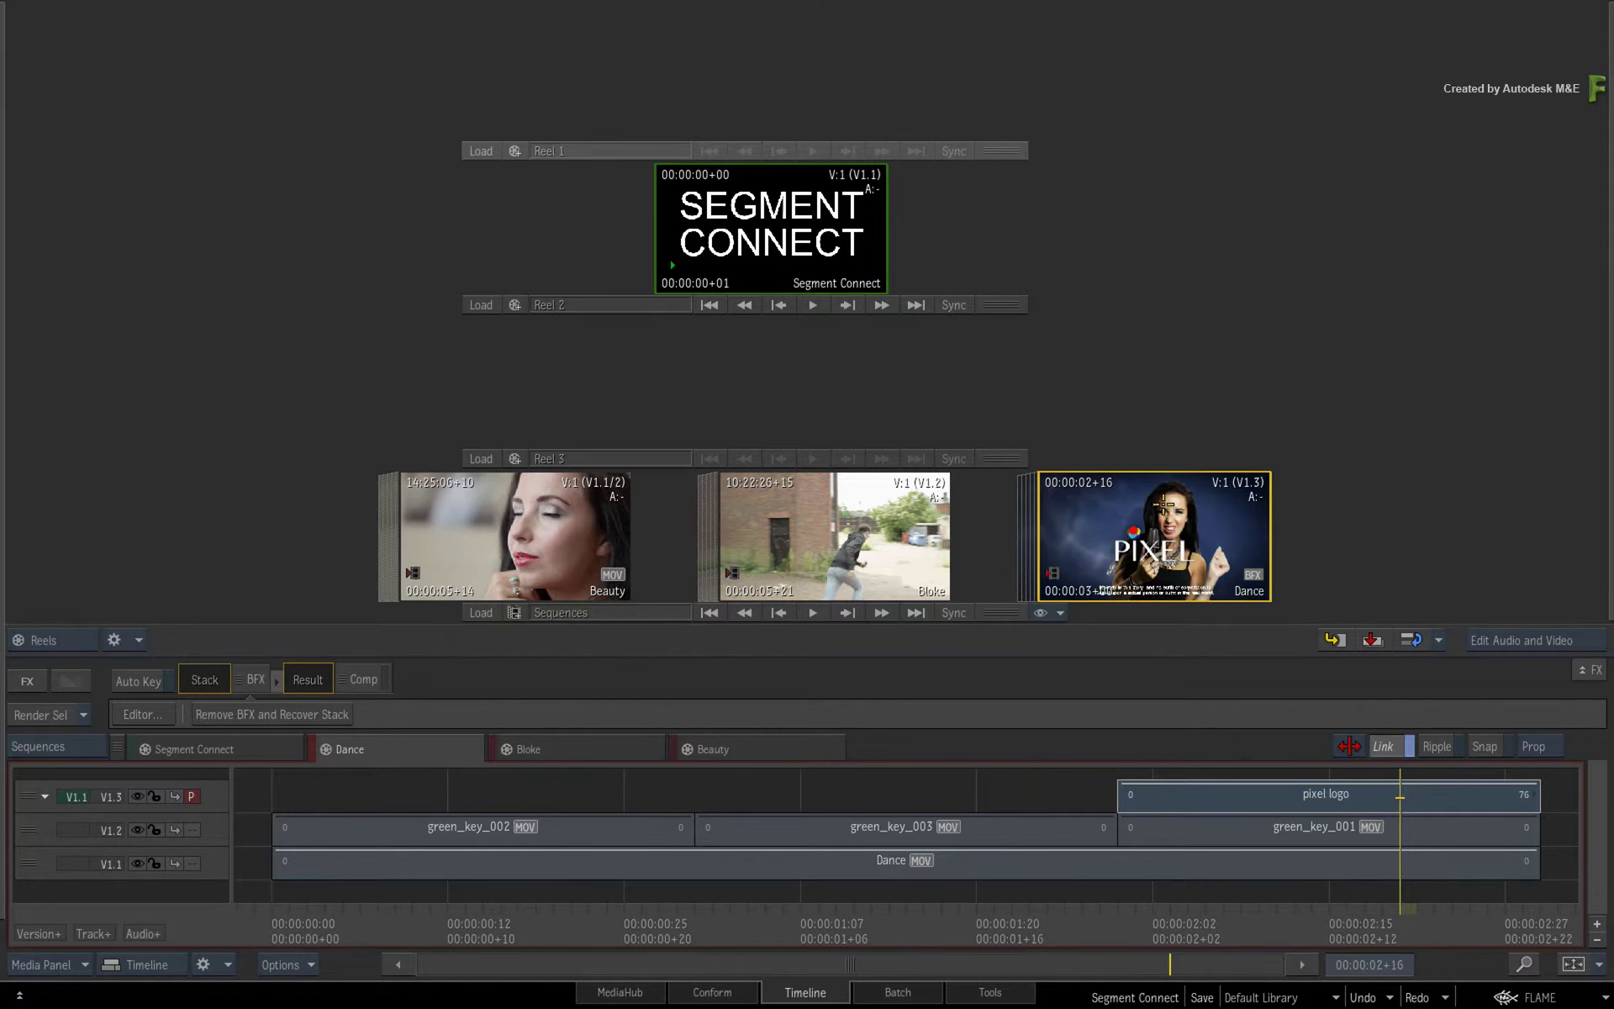
key(F1)
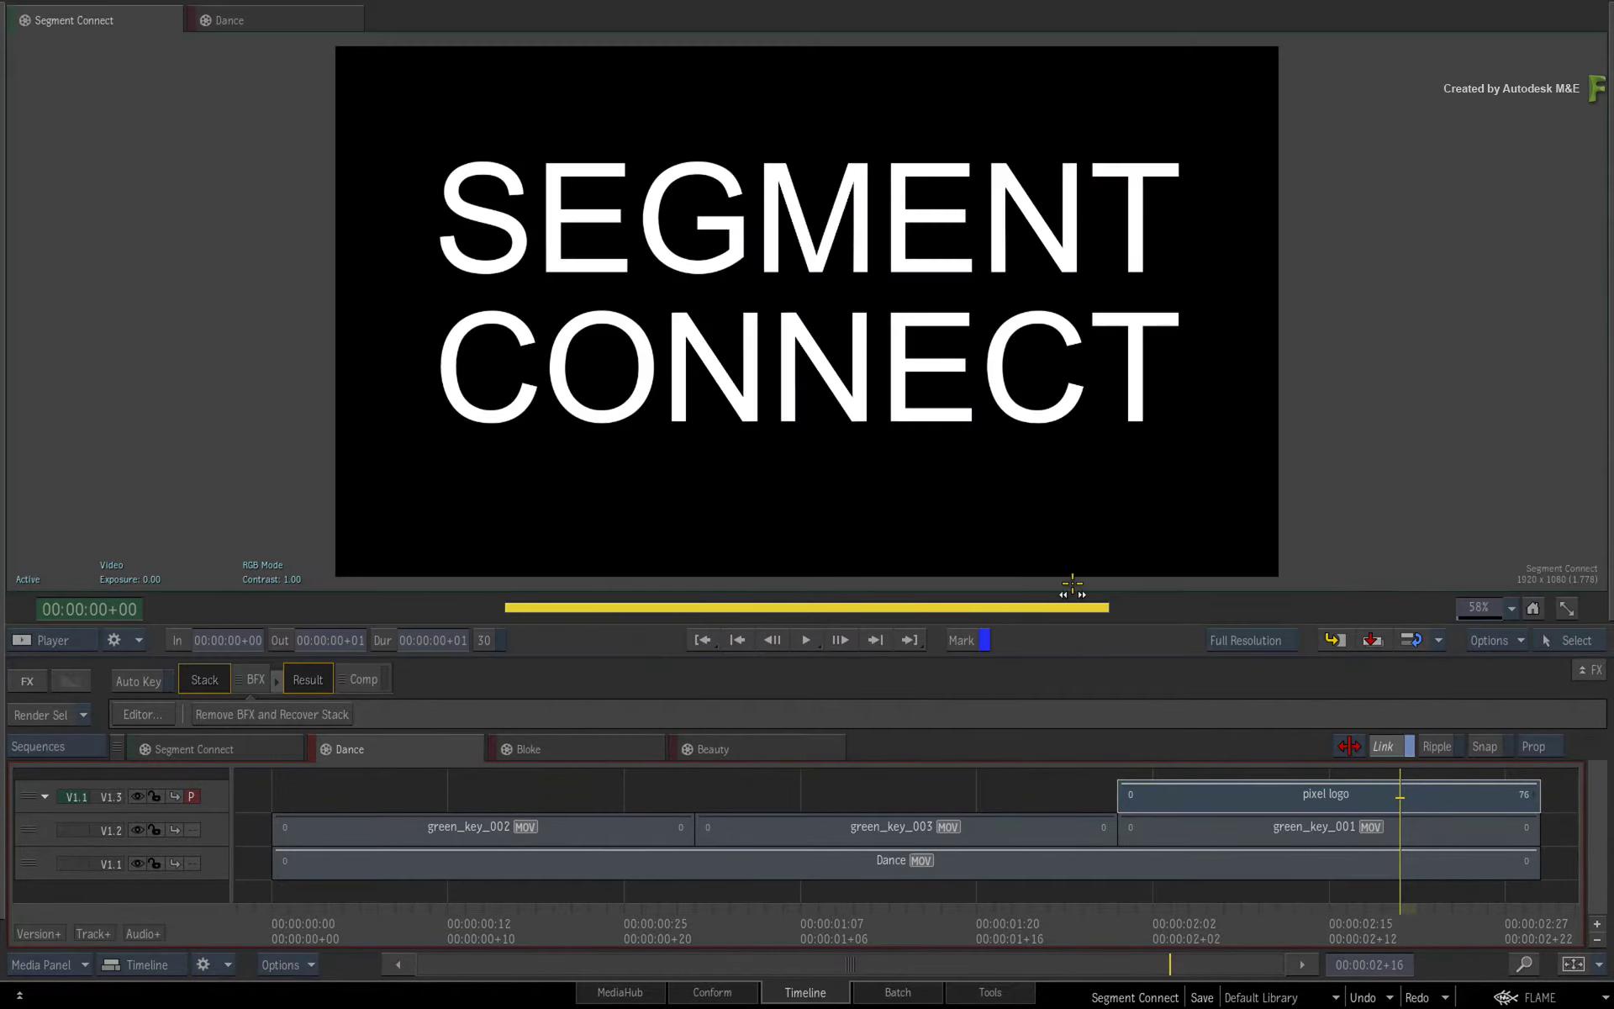
Cycle through the Dance, Beauty and Bloke sequence tabs, scrubbing Beauty, and finish on Dance
click(366, 755)
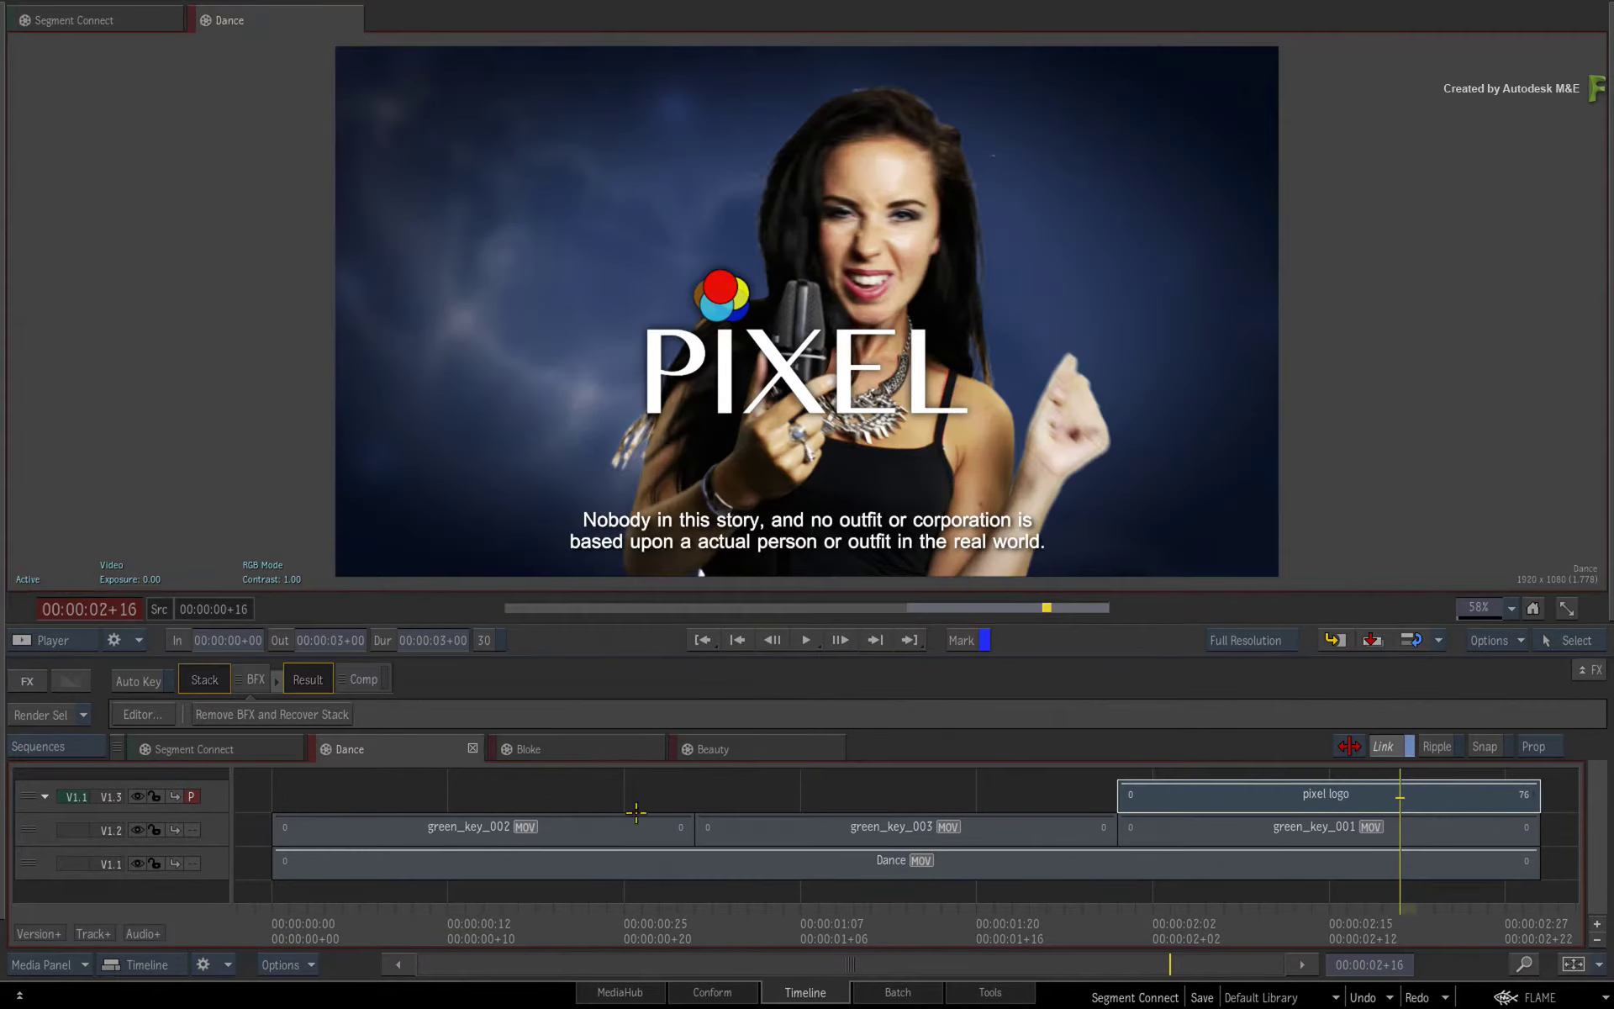
click(605, 745)
click(751, 740)
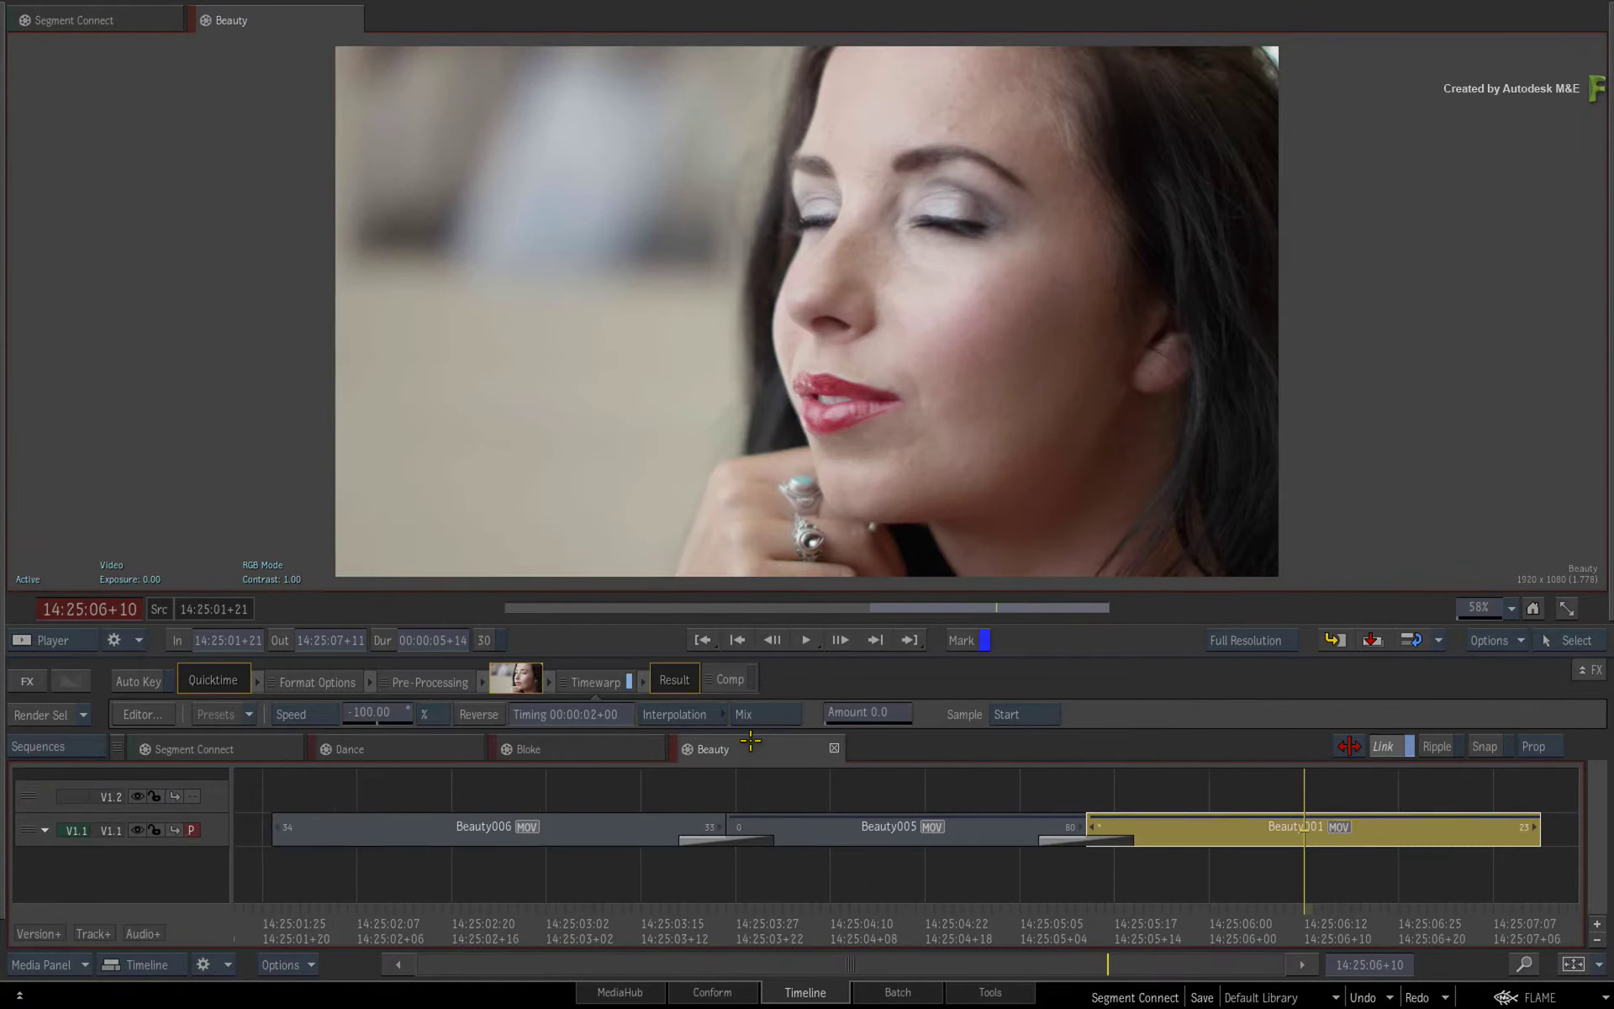
click(589, 746)
click(426, 745)
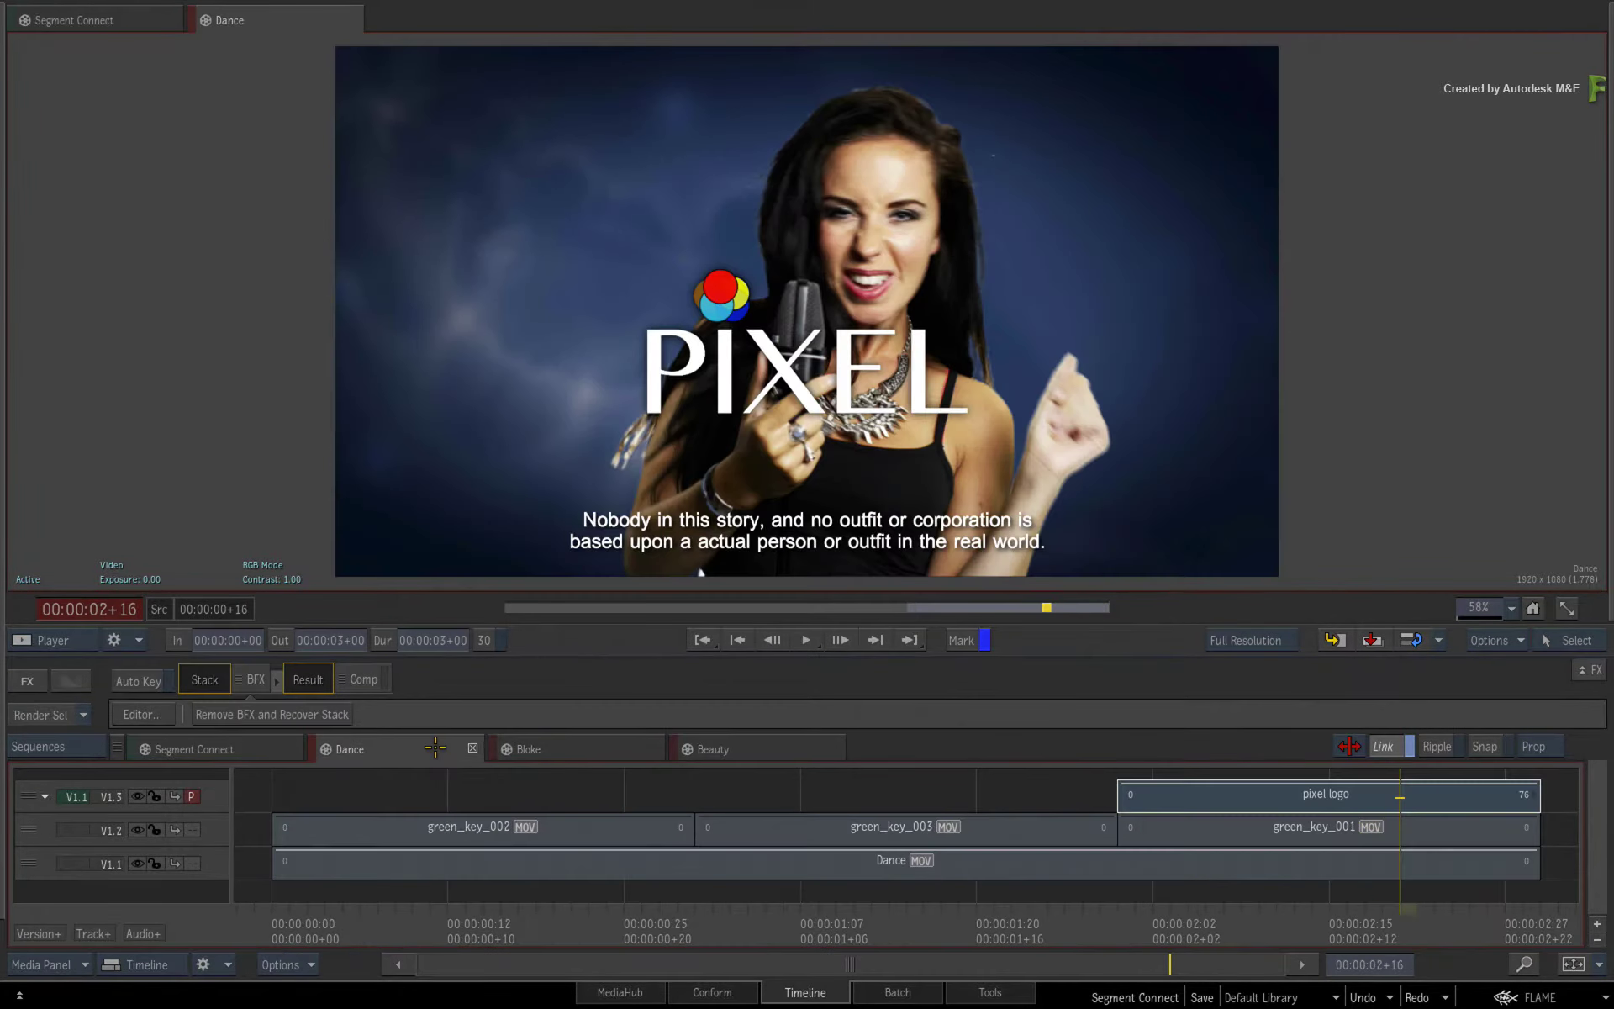
click(599, 747)
click(757, 745)
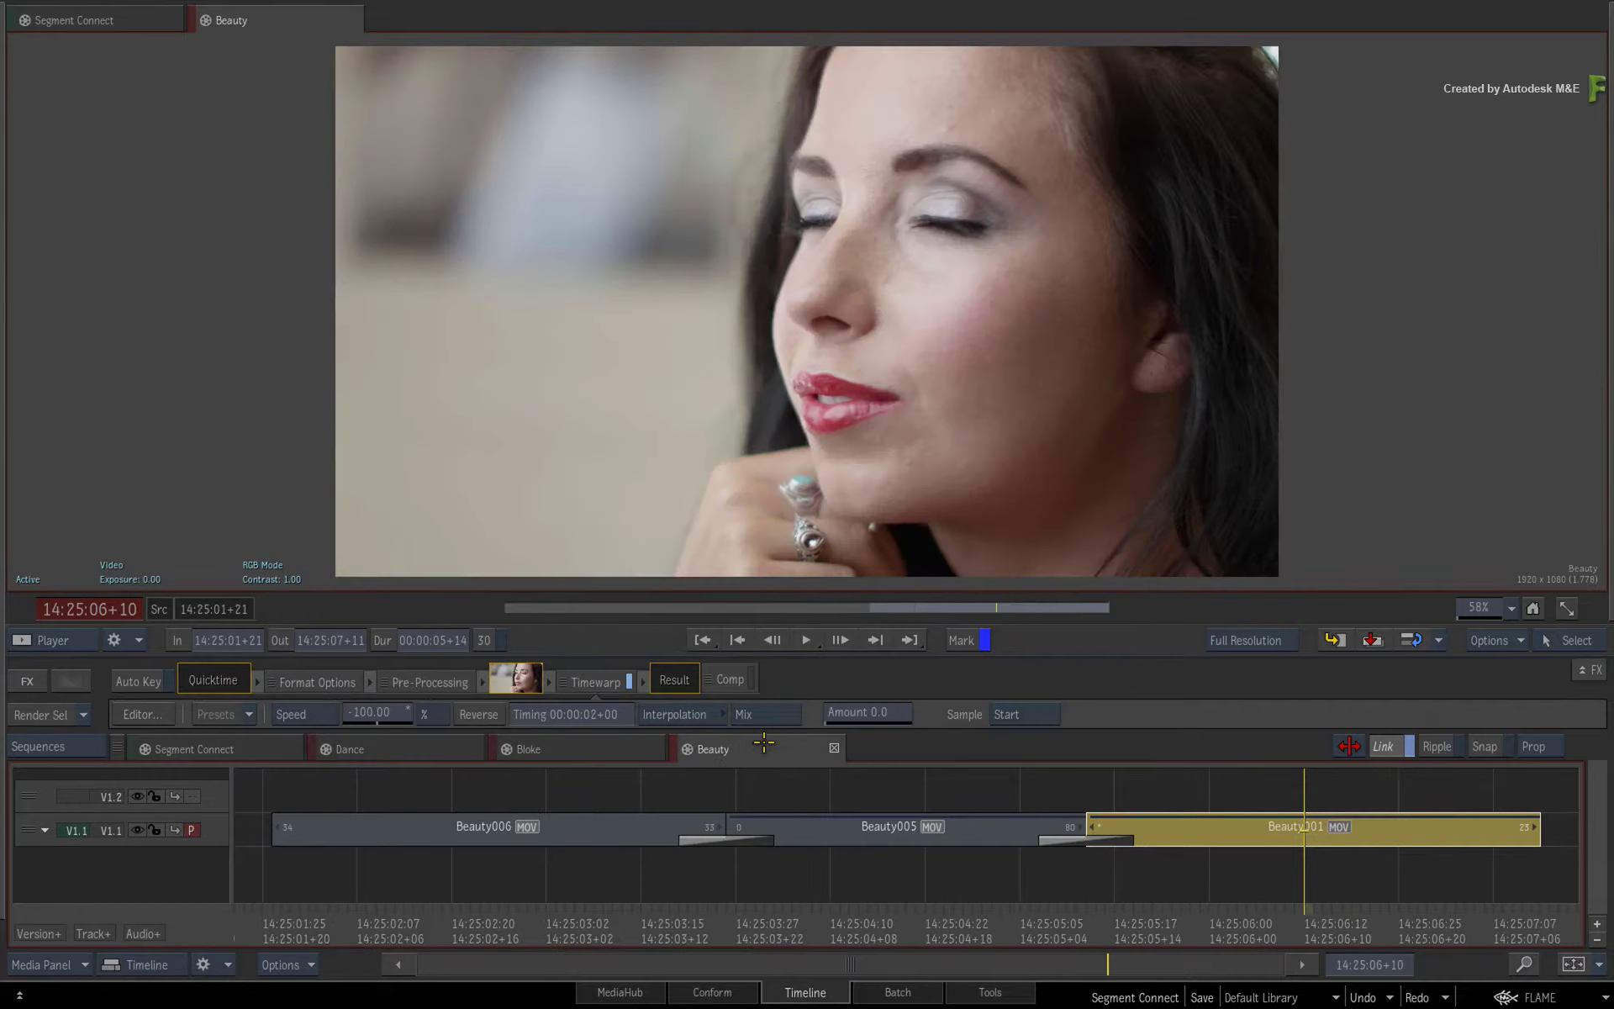
click(581, 745)
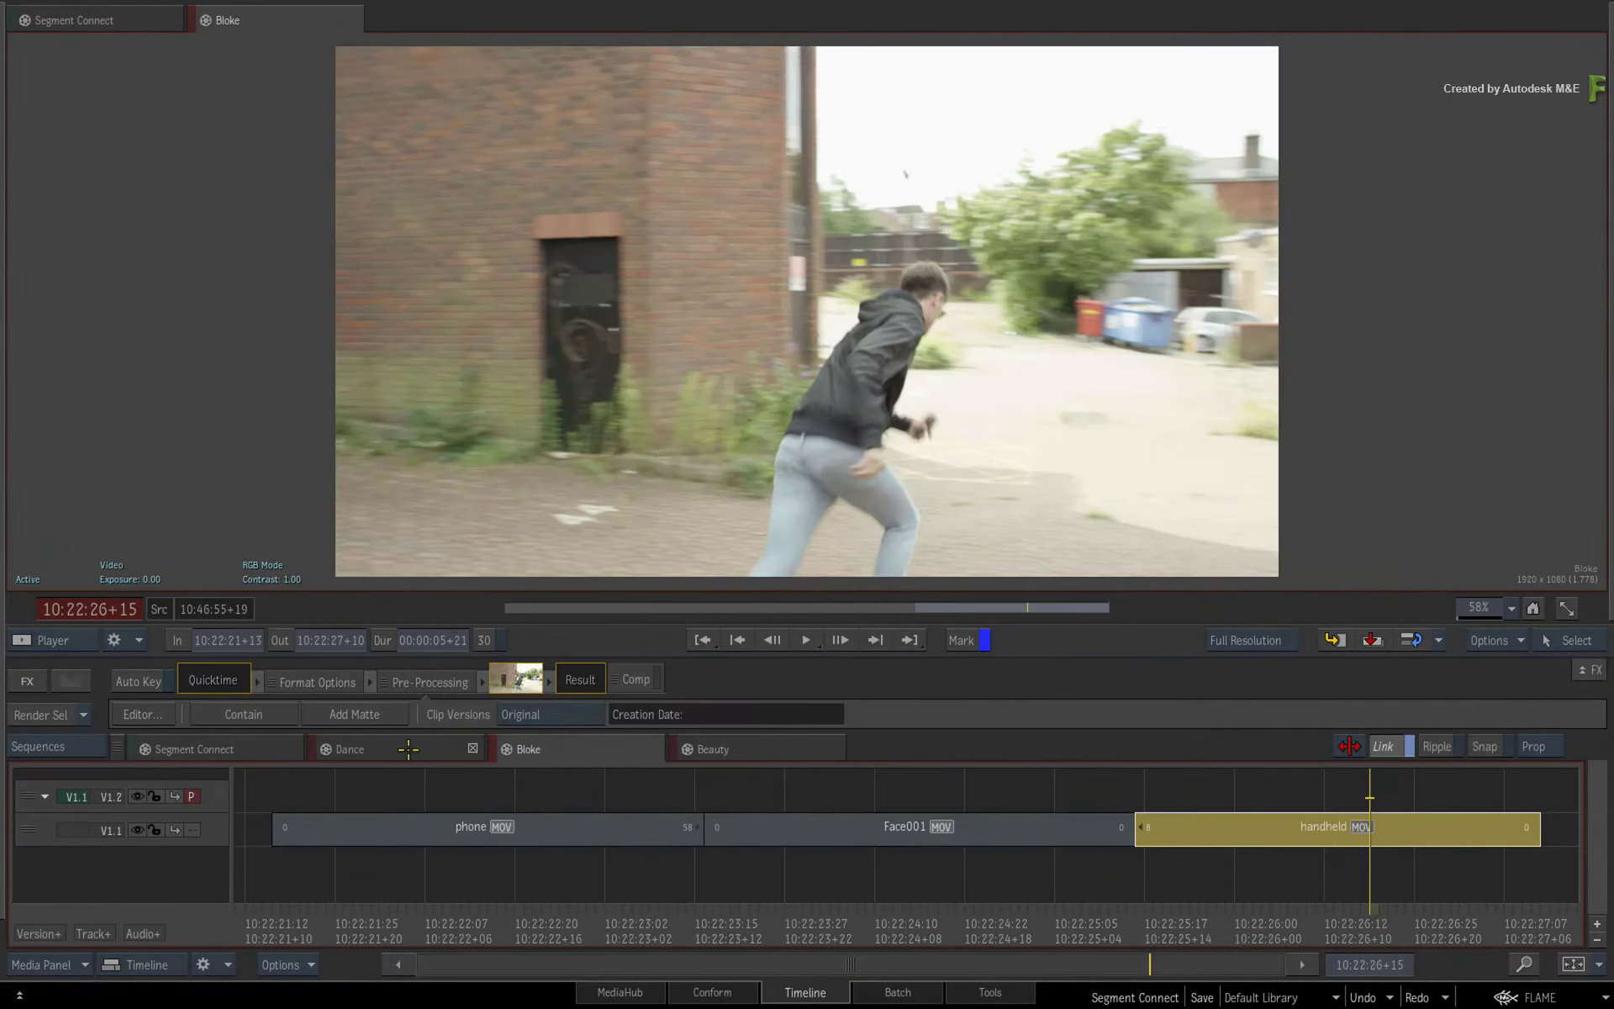
click(422, 747)
click(605, 747)
click(732, 749)
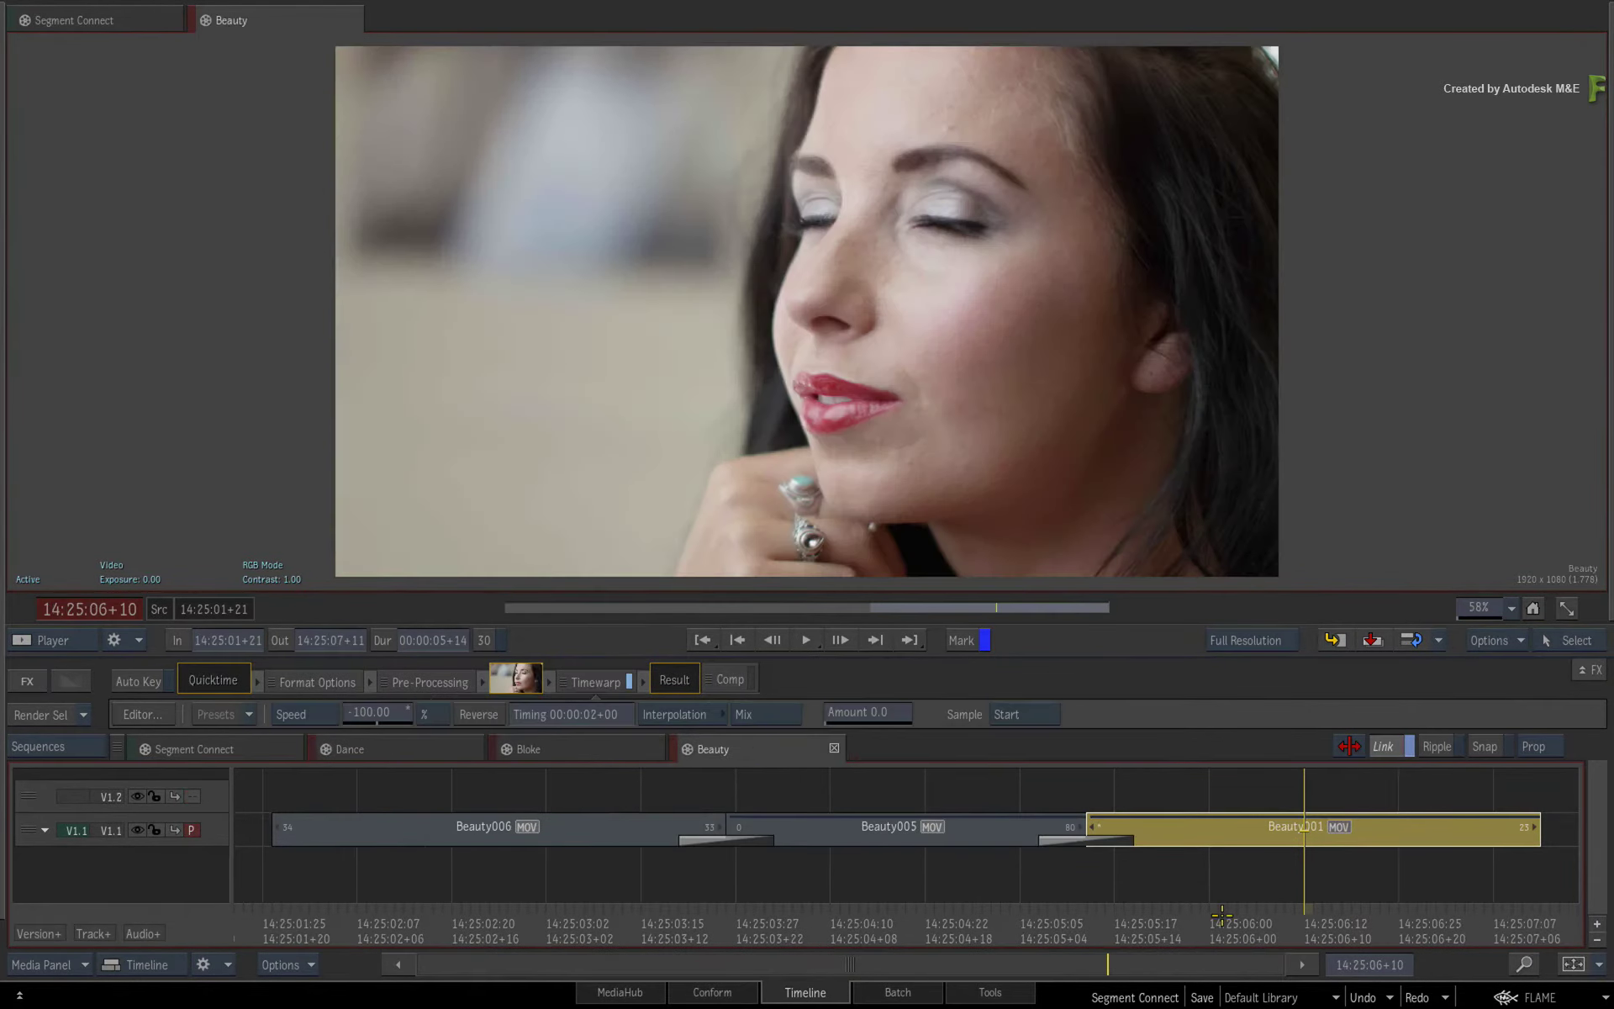
drag(1303, 914, 1089, 903)
click(557, 751)
click(407, 746)
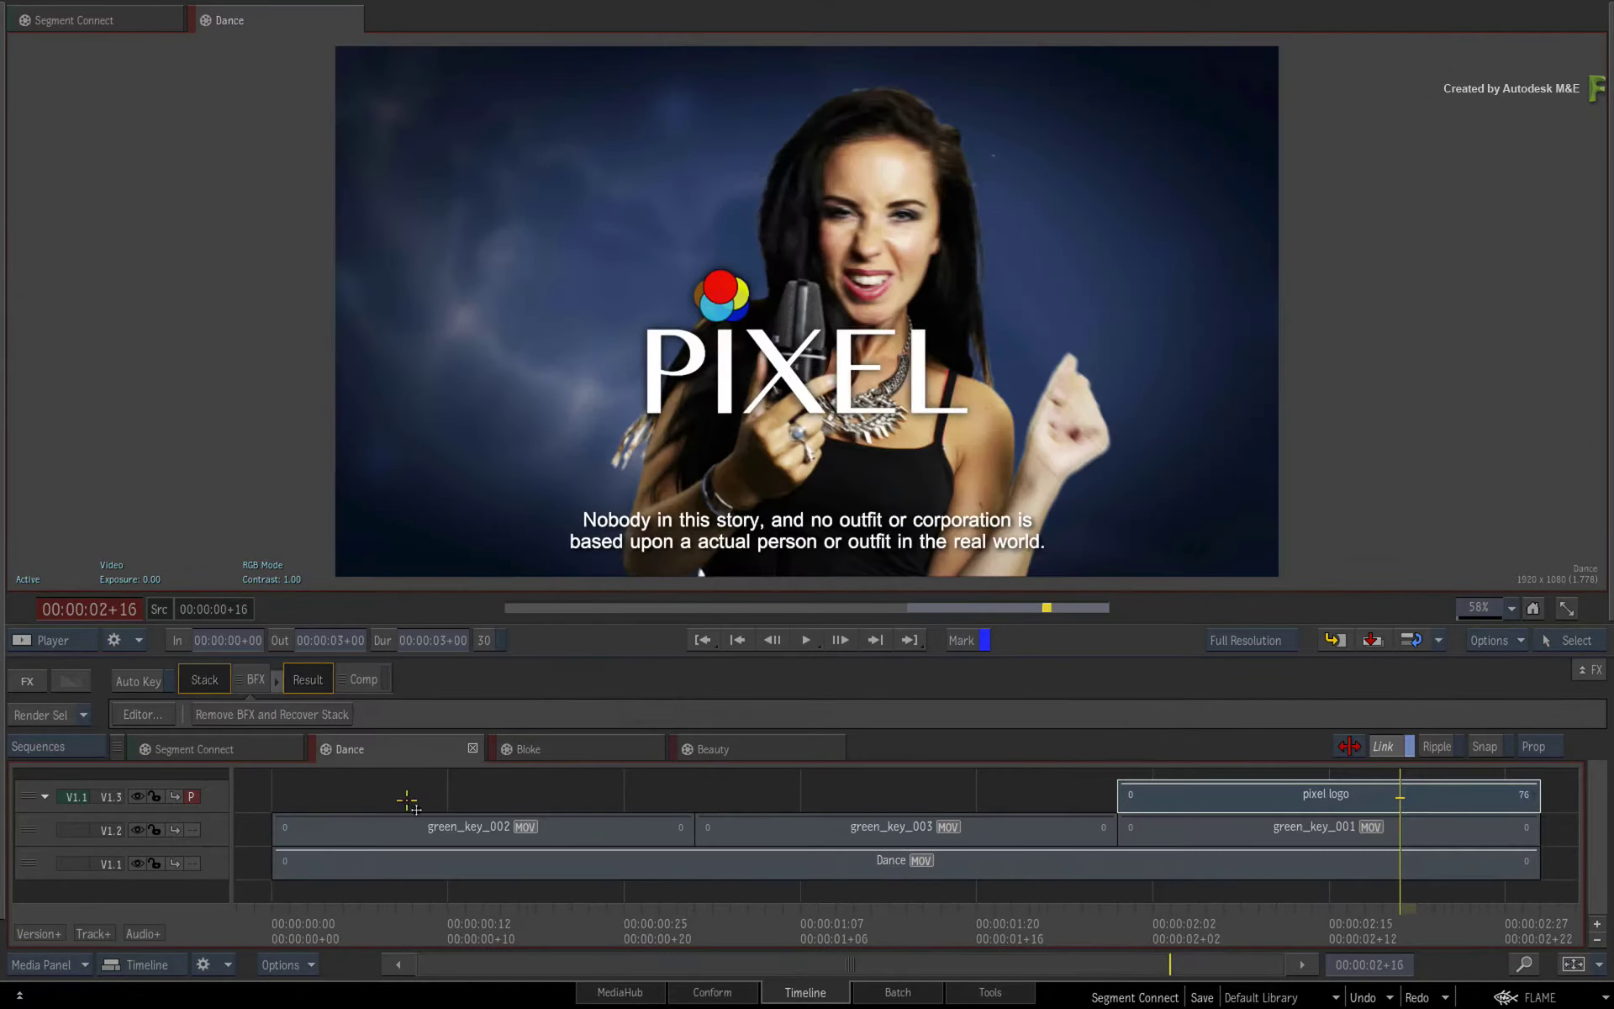
Select the pixel logo segment on V1.3 and park the Dance playhead at 00:00:02+13
drag(1312, 915, 1203, 867)
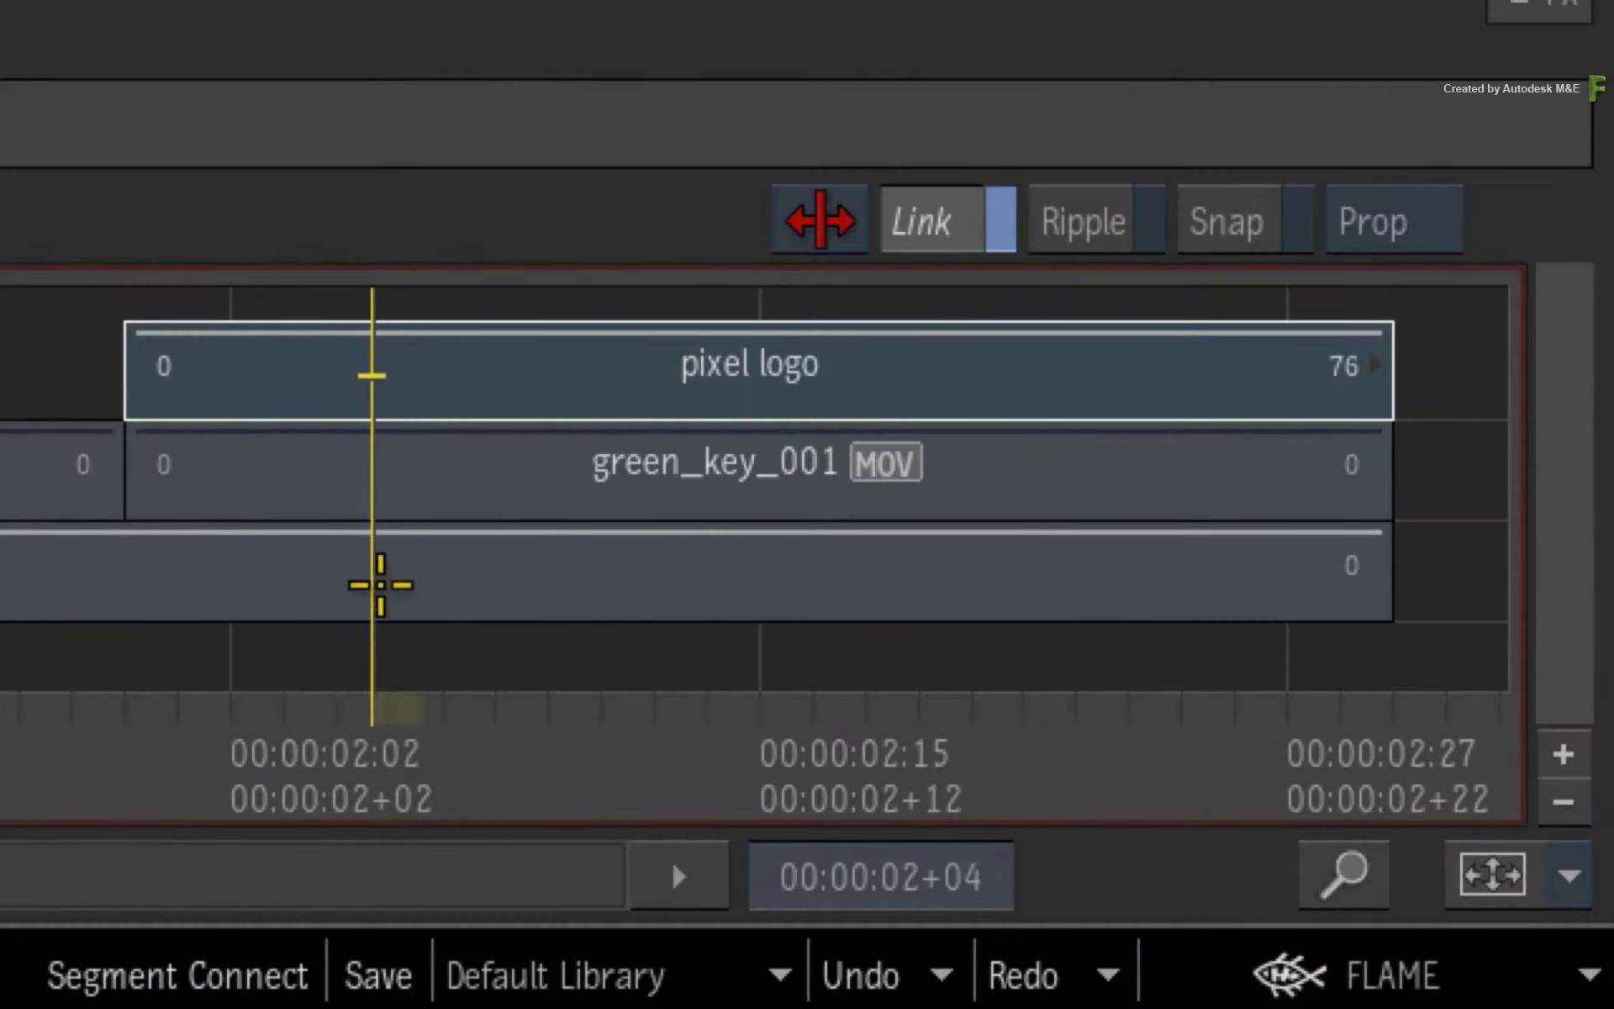
drag(380, 585, 739, 630)
click(389, 411)
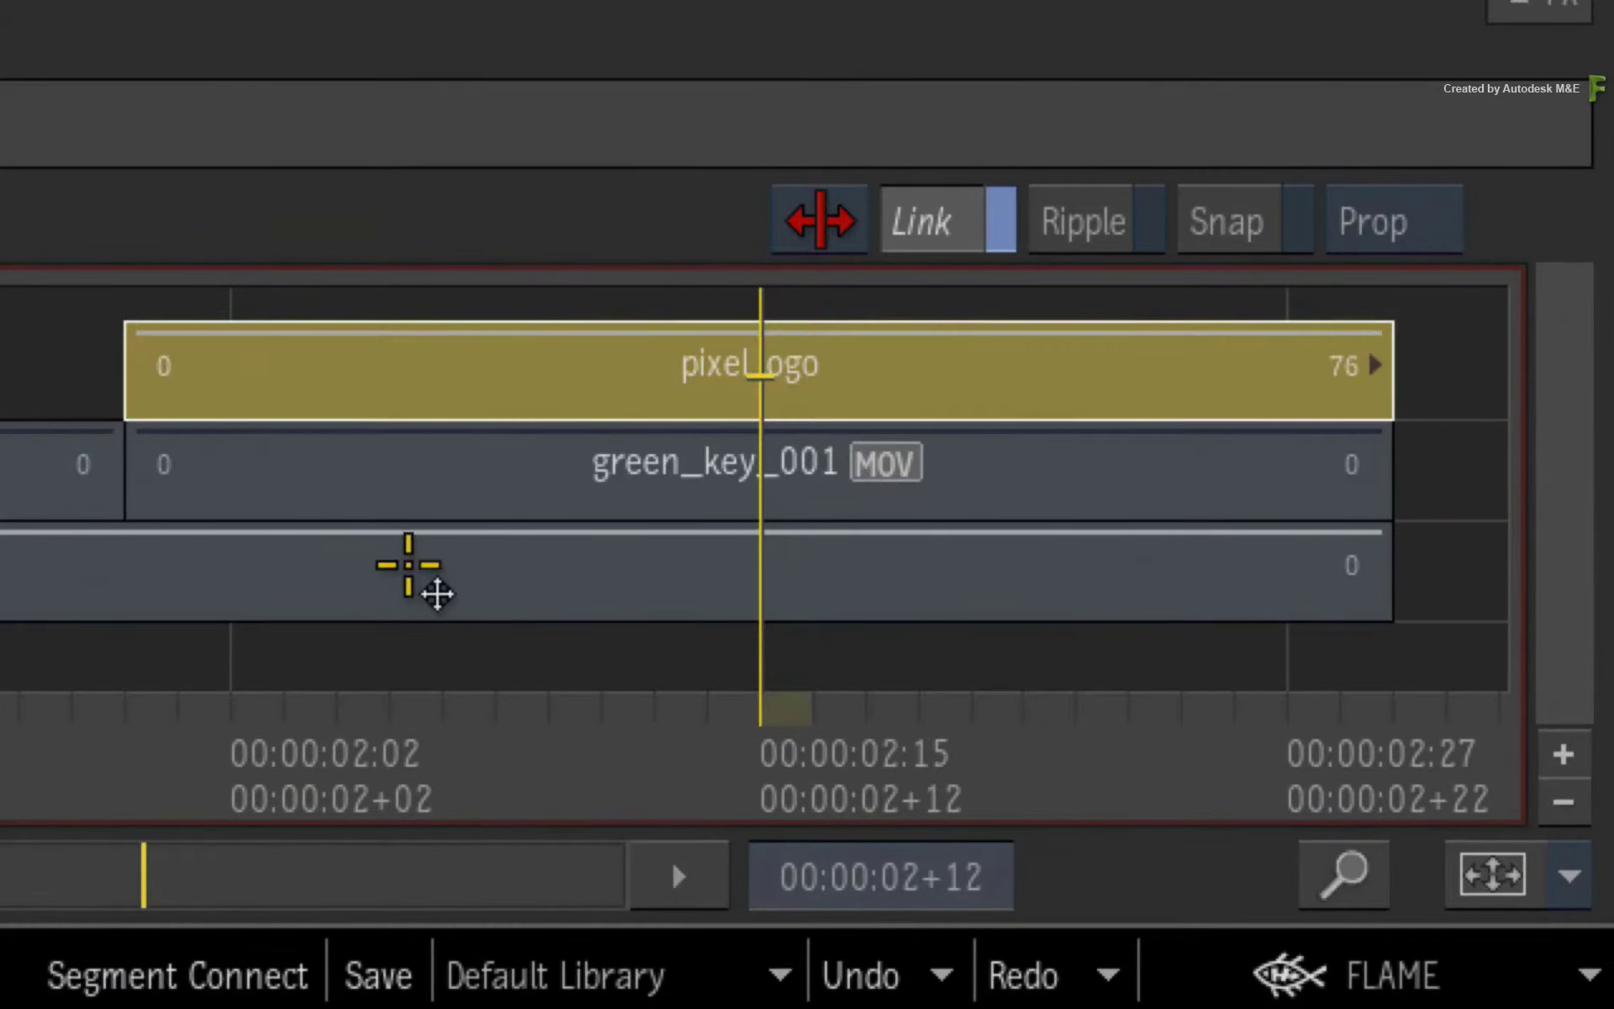
drag(702, 703, 344, 595)
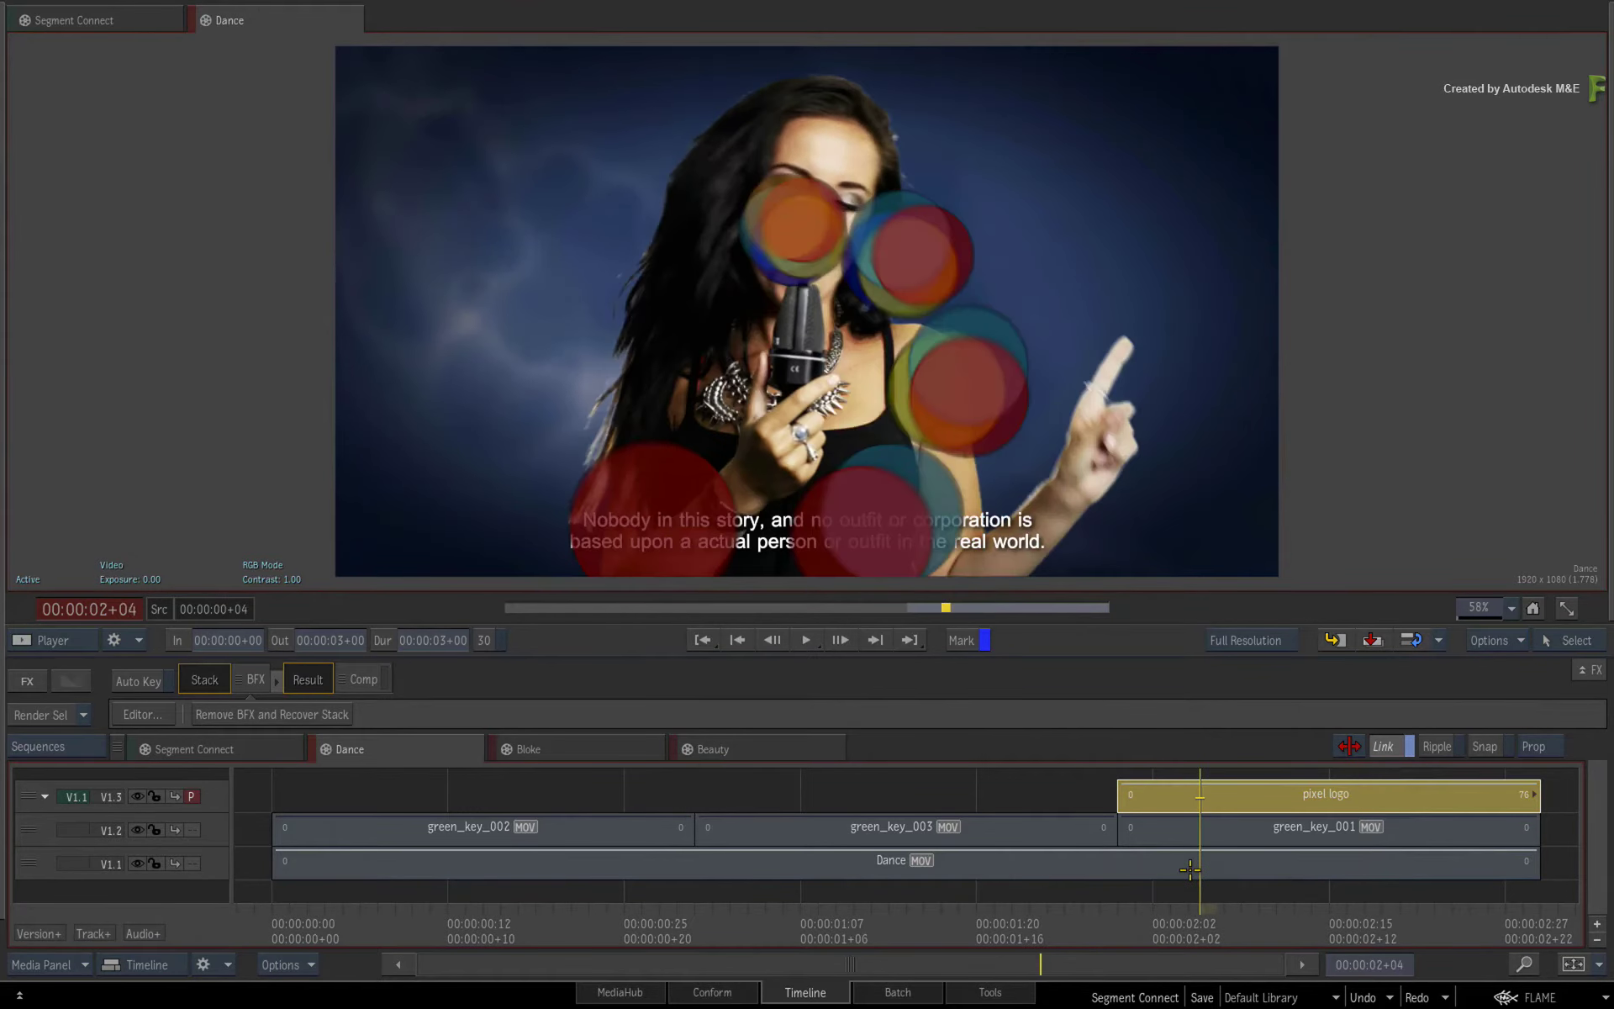
mouse_move(1190, 870)
mouse_down()
mouse_move(1356, 845)
mouse_move(1159, 841)
mouse_move(1306, 841)
mouse_move(1194, 845)
mouse_up()
drag(1192, 910, 1347, 877)
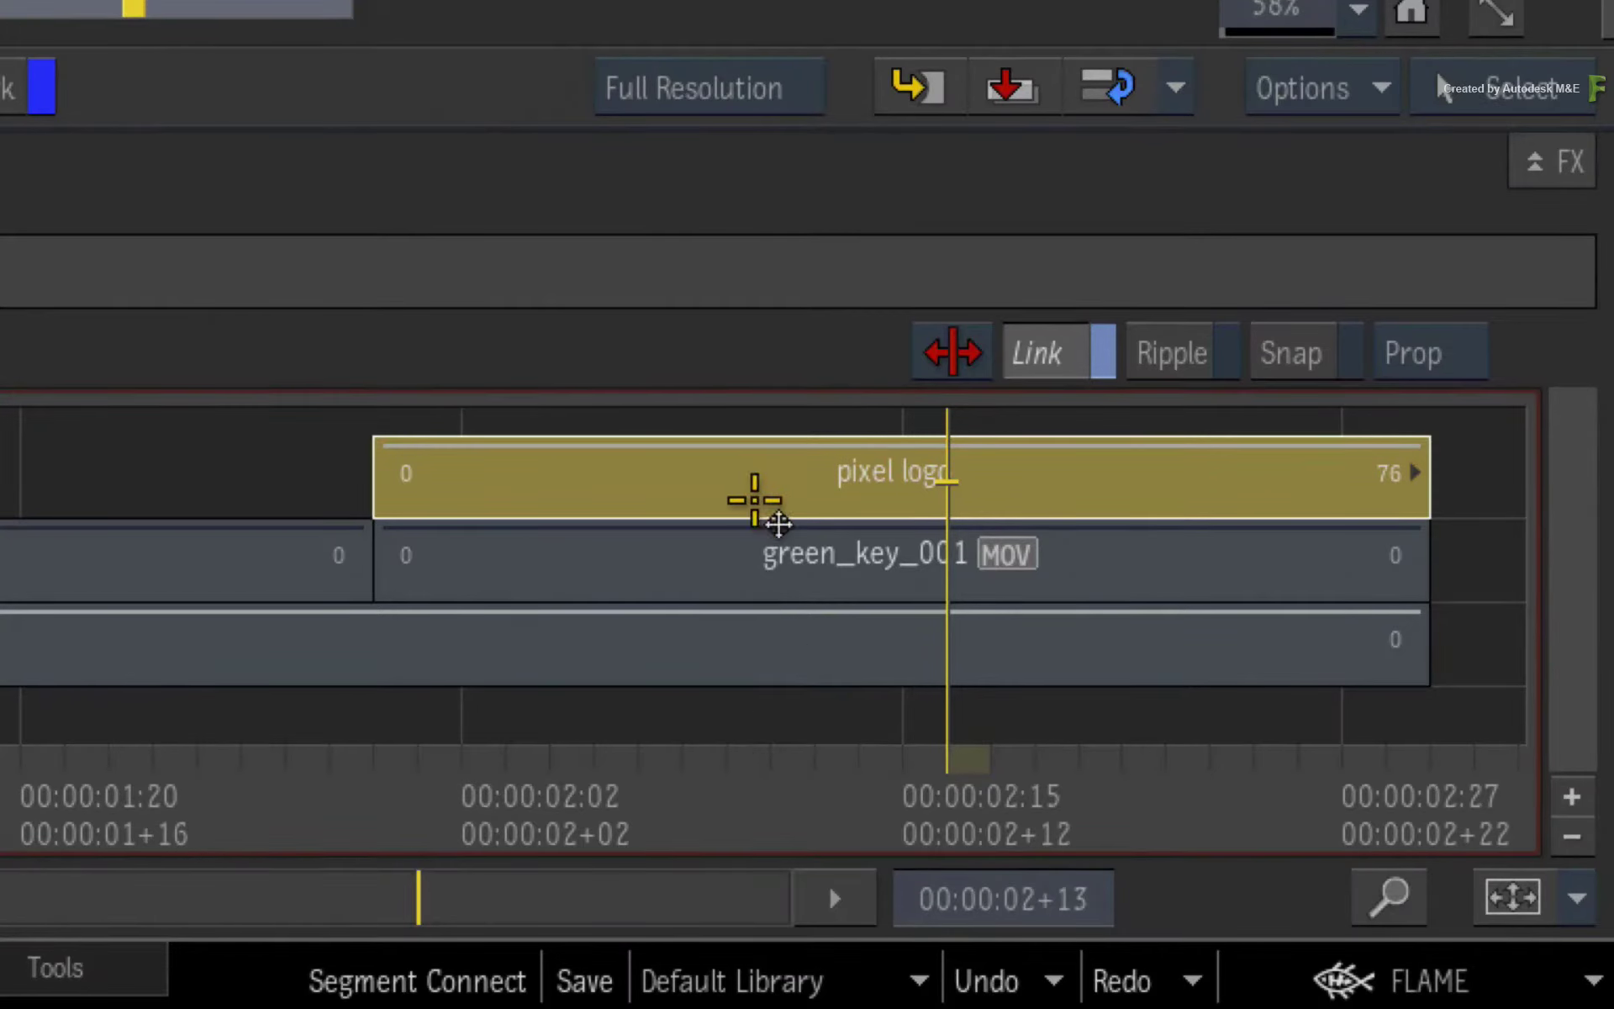
Create a segment connection on the Dance pixel logo and scrub back to review it
right_click(740, 491)
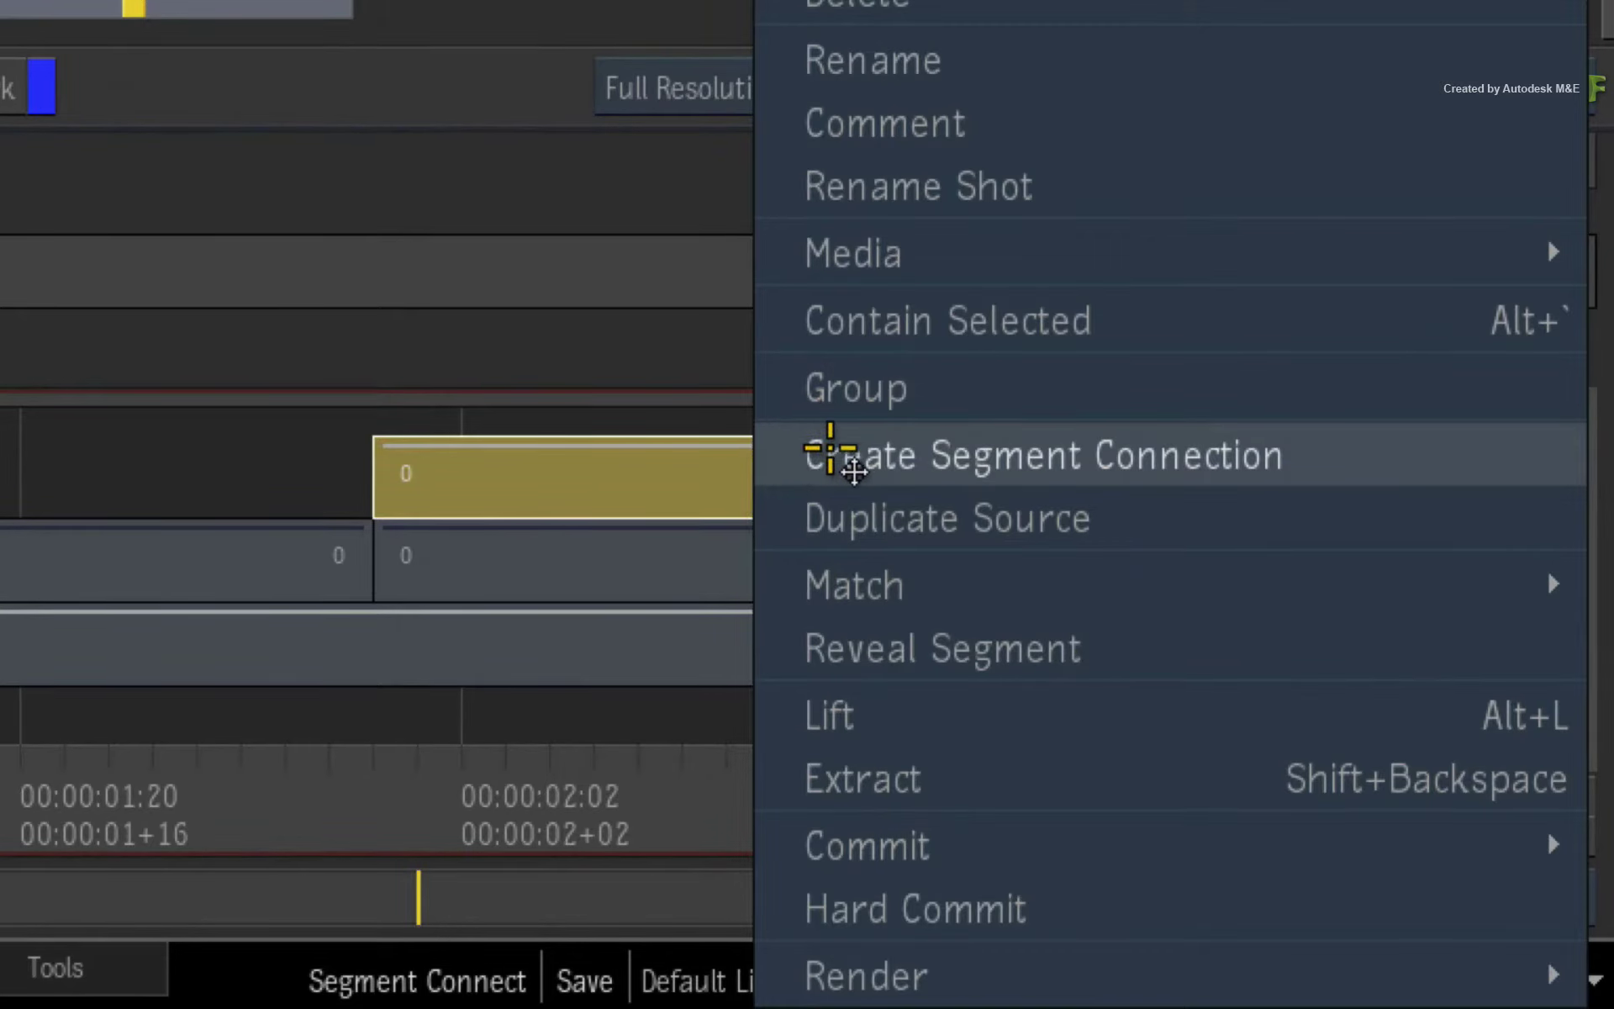
click(830, 449)
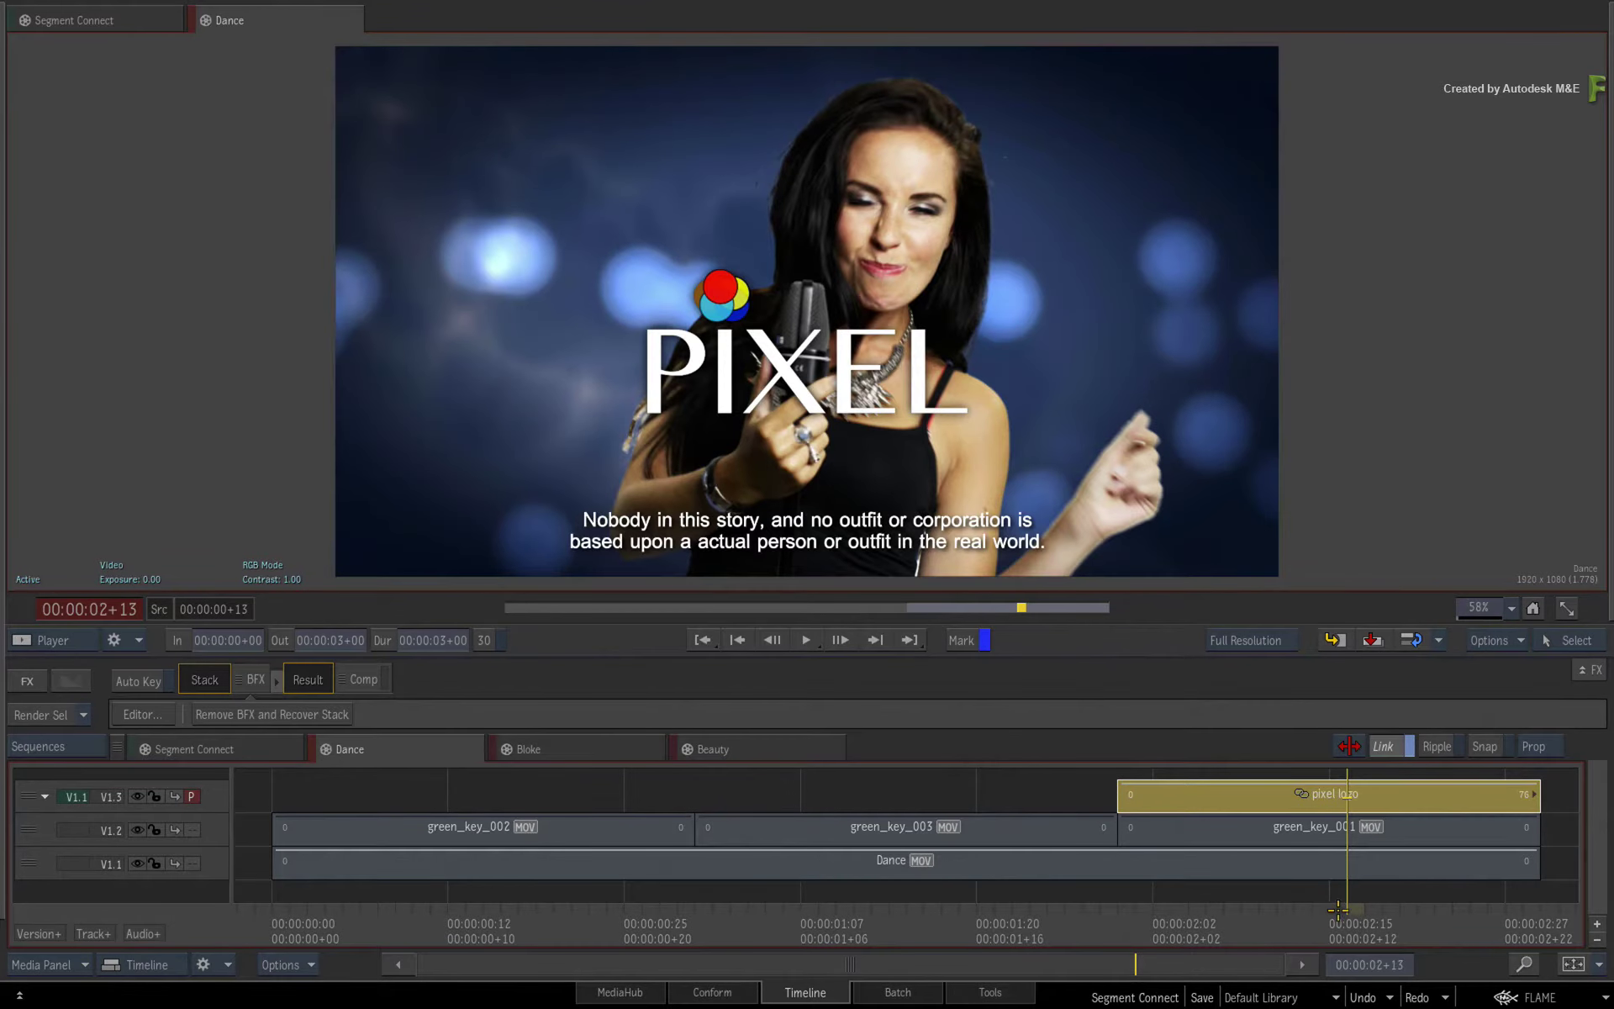
drag(931, 758, 705, 757)
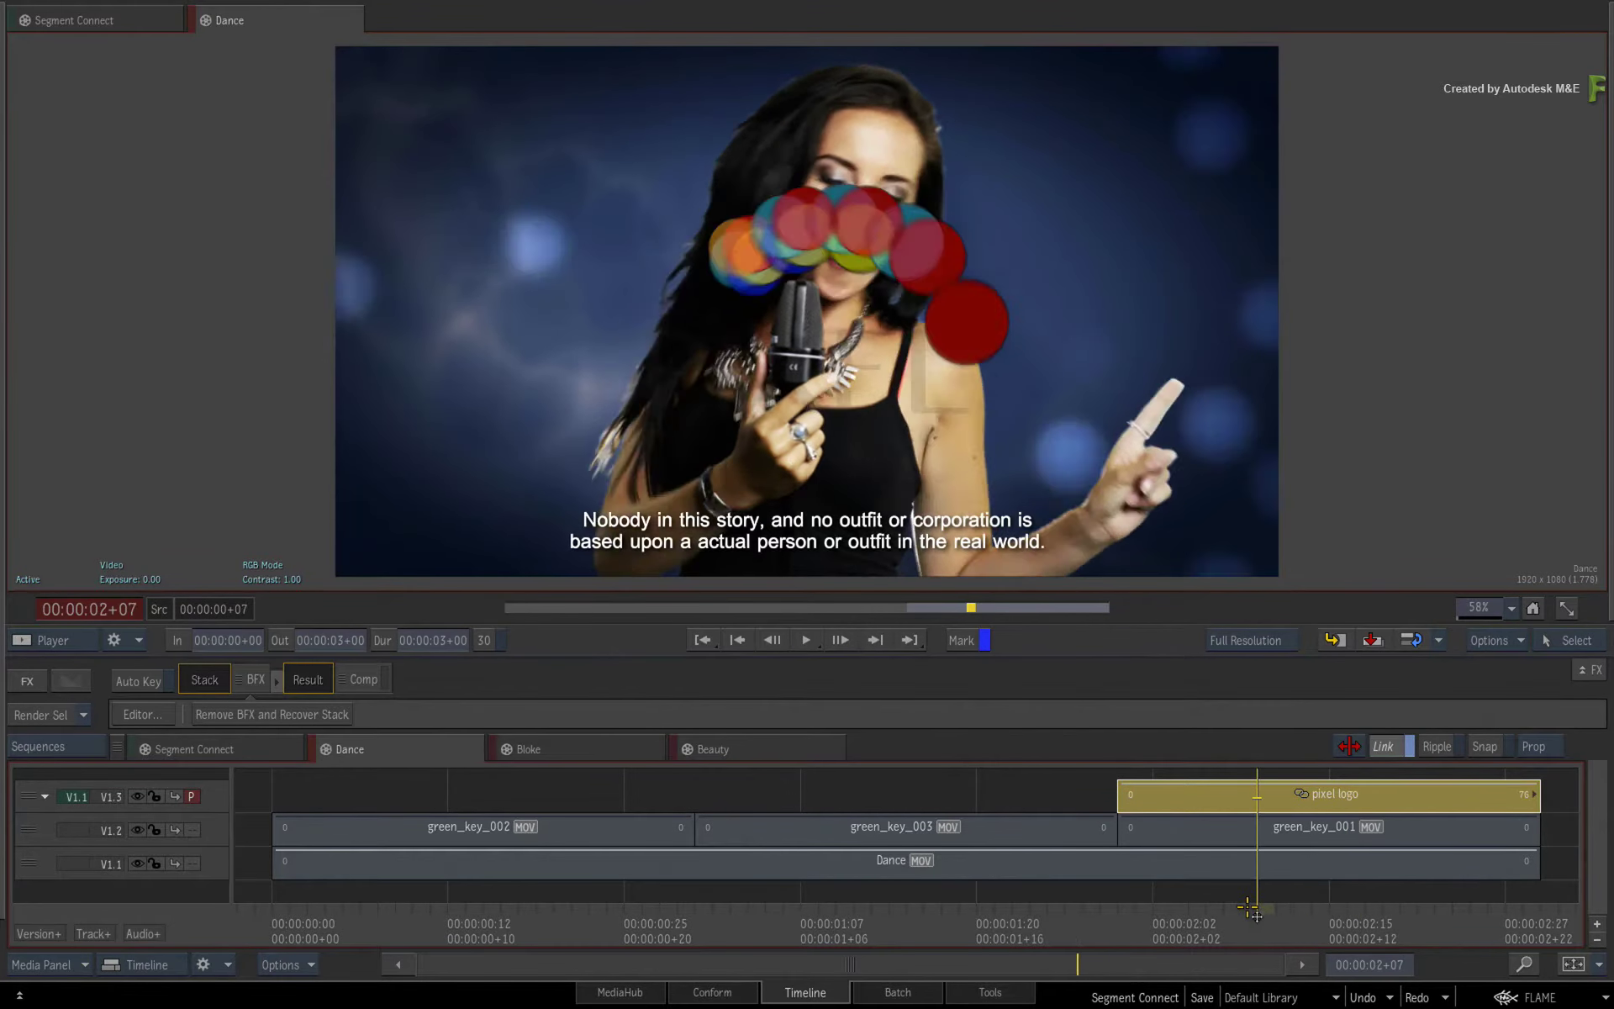
drag(1253, 910, 1346, 846)
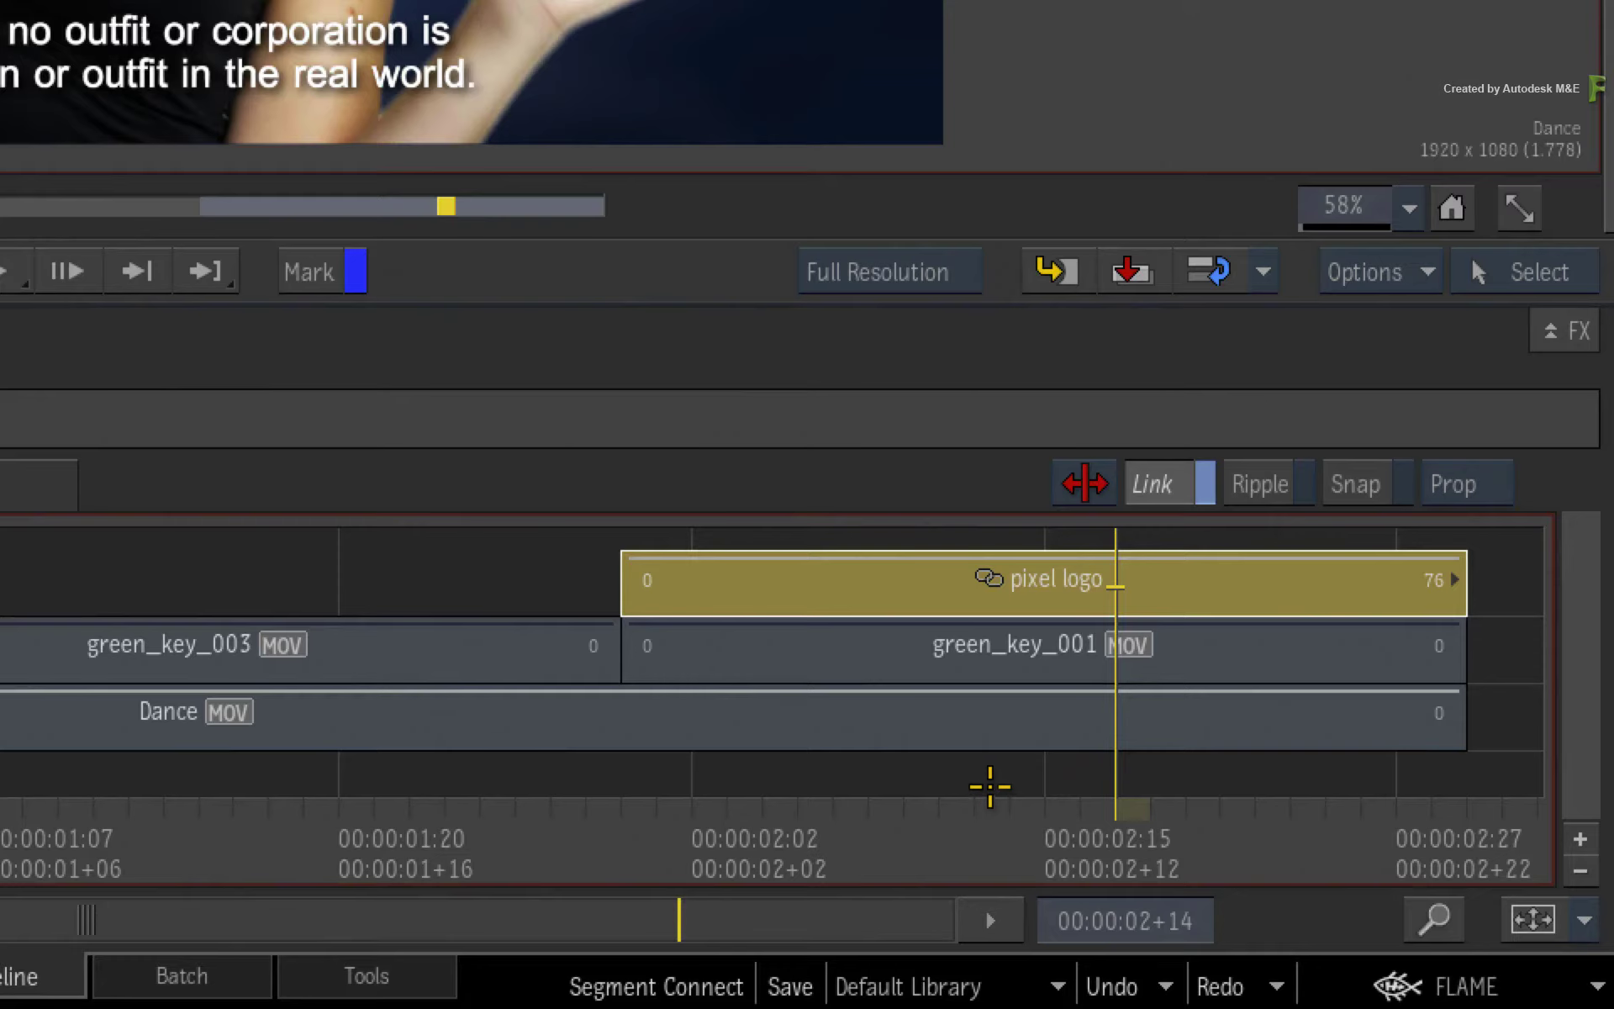
Copy the connected pixel logo and paste it into Beauty at 14:25:05+18
key(ctrl+c)
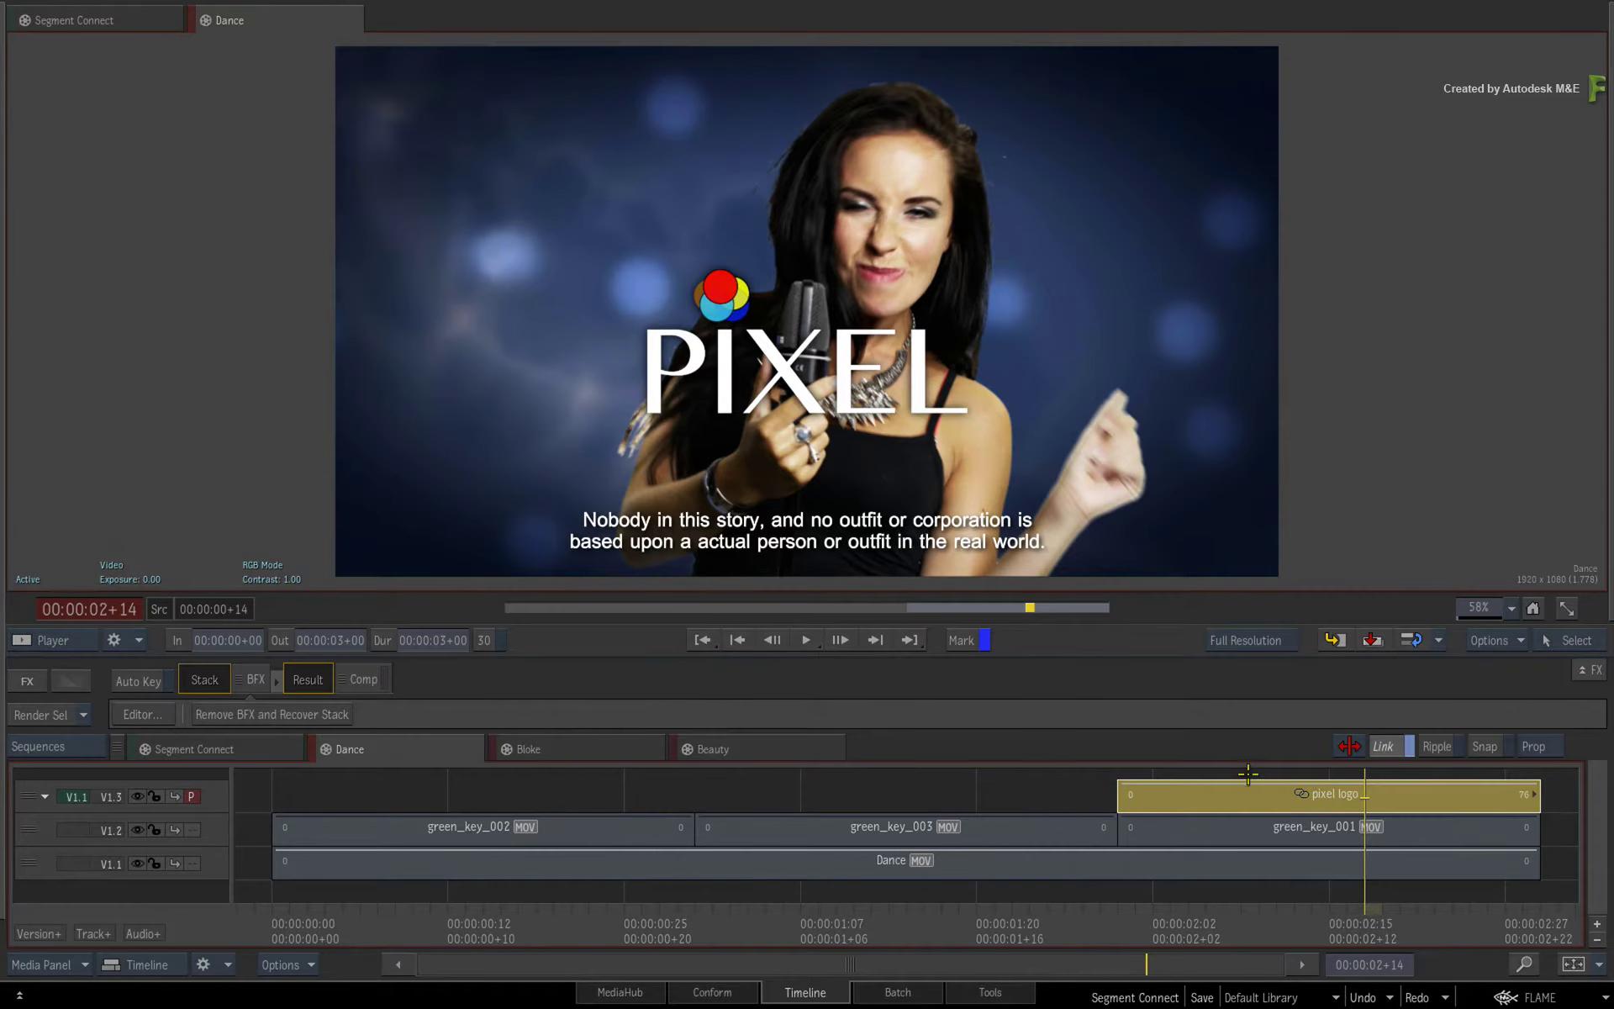
click(745, 750)
drag(1237, 916, 1141, 910)
mouse_move(685, 814)
mouse_down()
mouse_move(709, 807)
mouse_move(689, 811)
mouse_up()
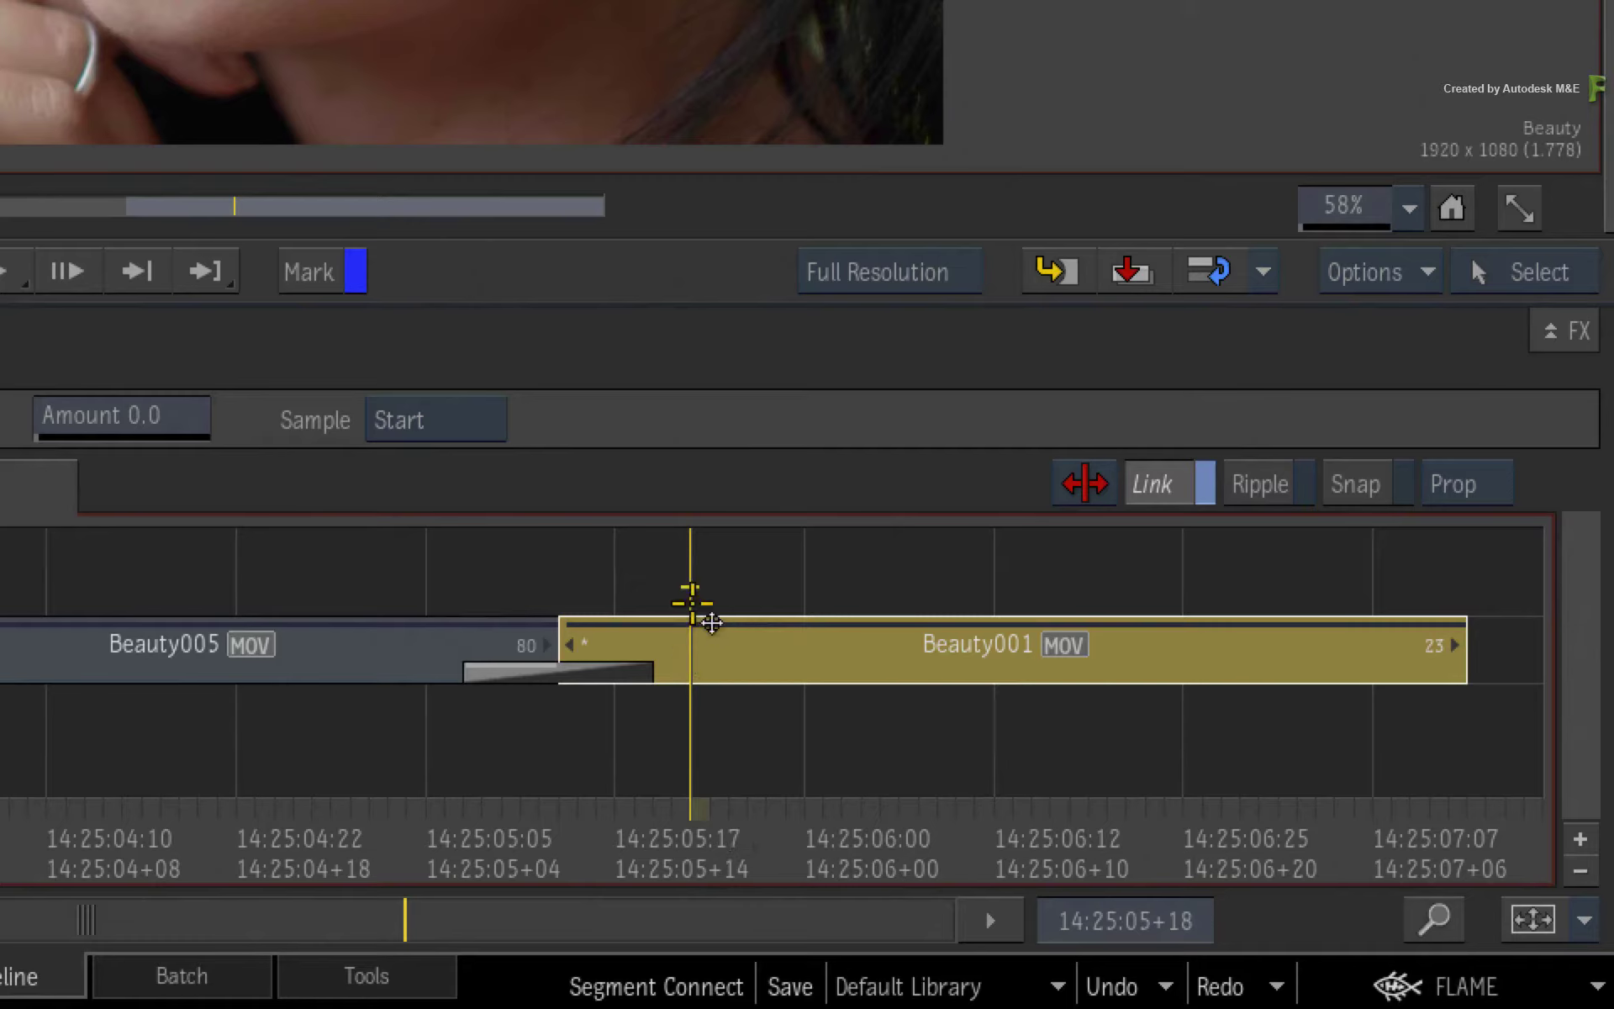
key(ctrl+v)
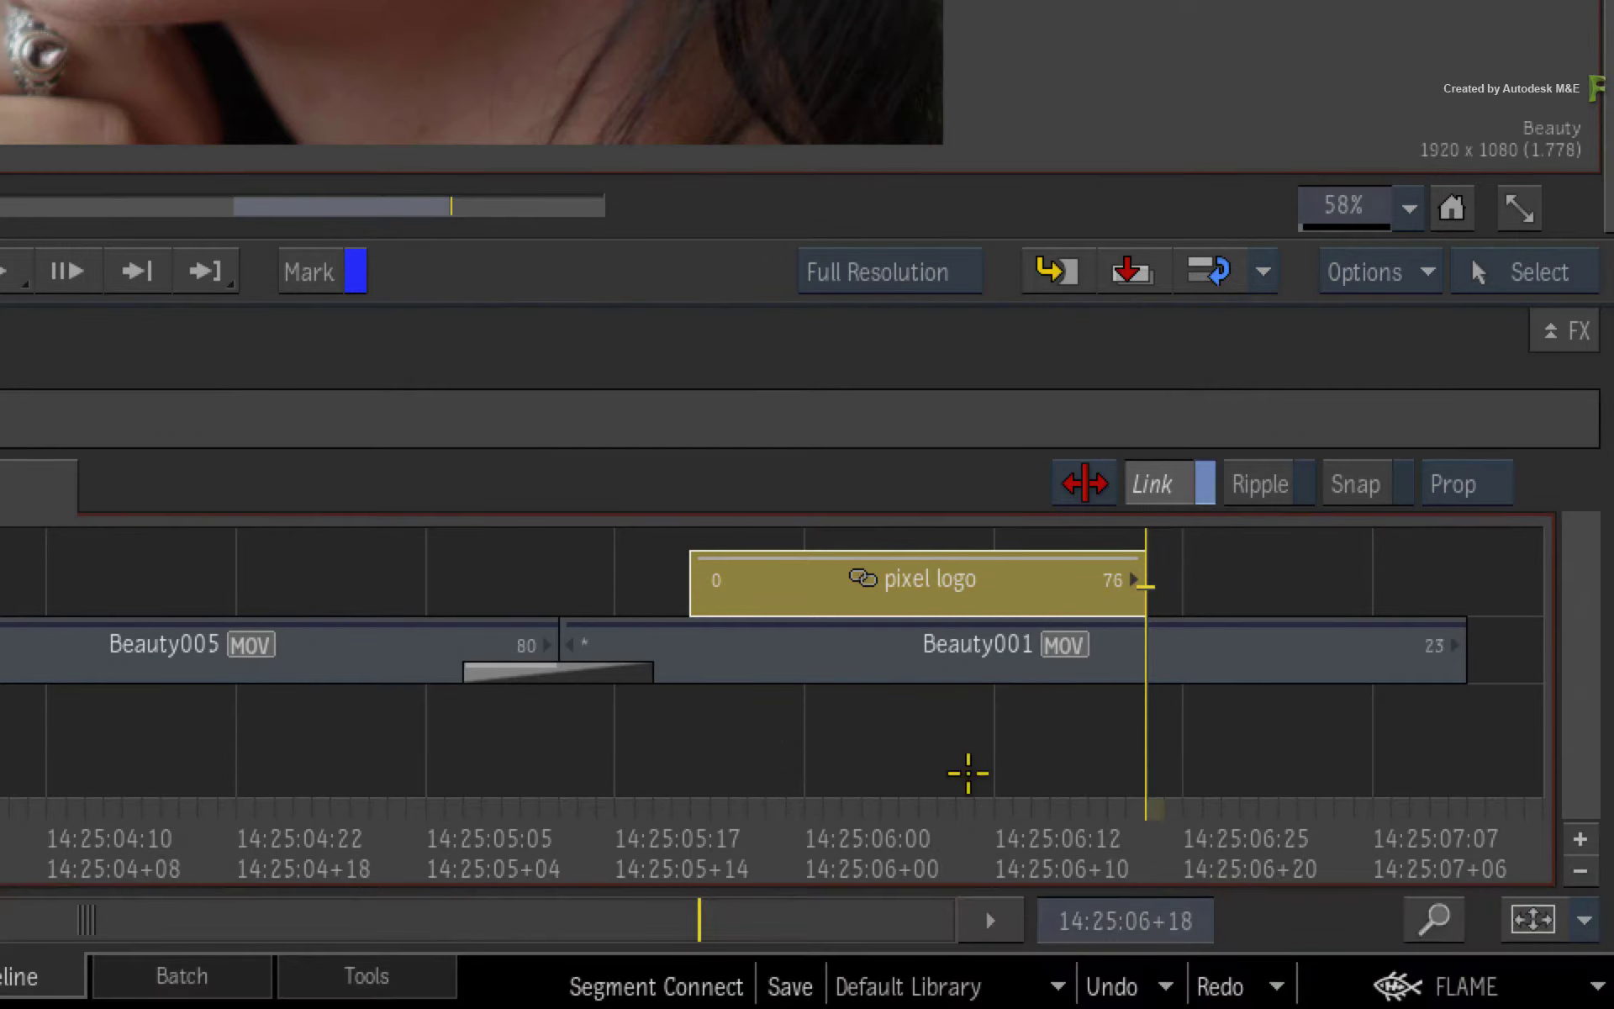
drag(1099, 799, 702, 769)
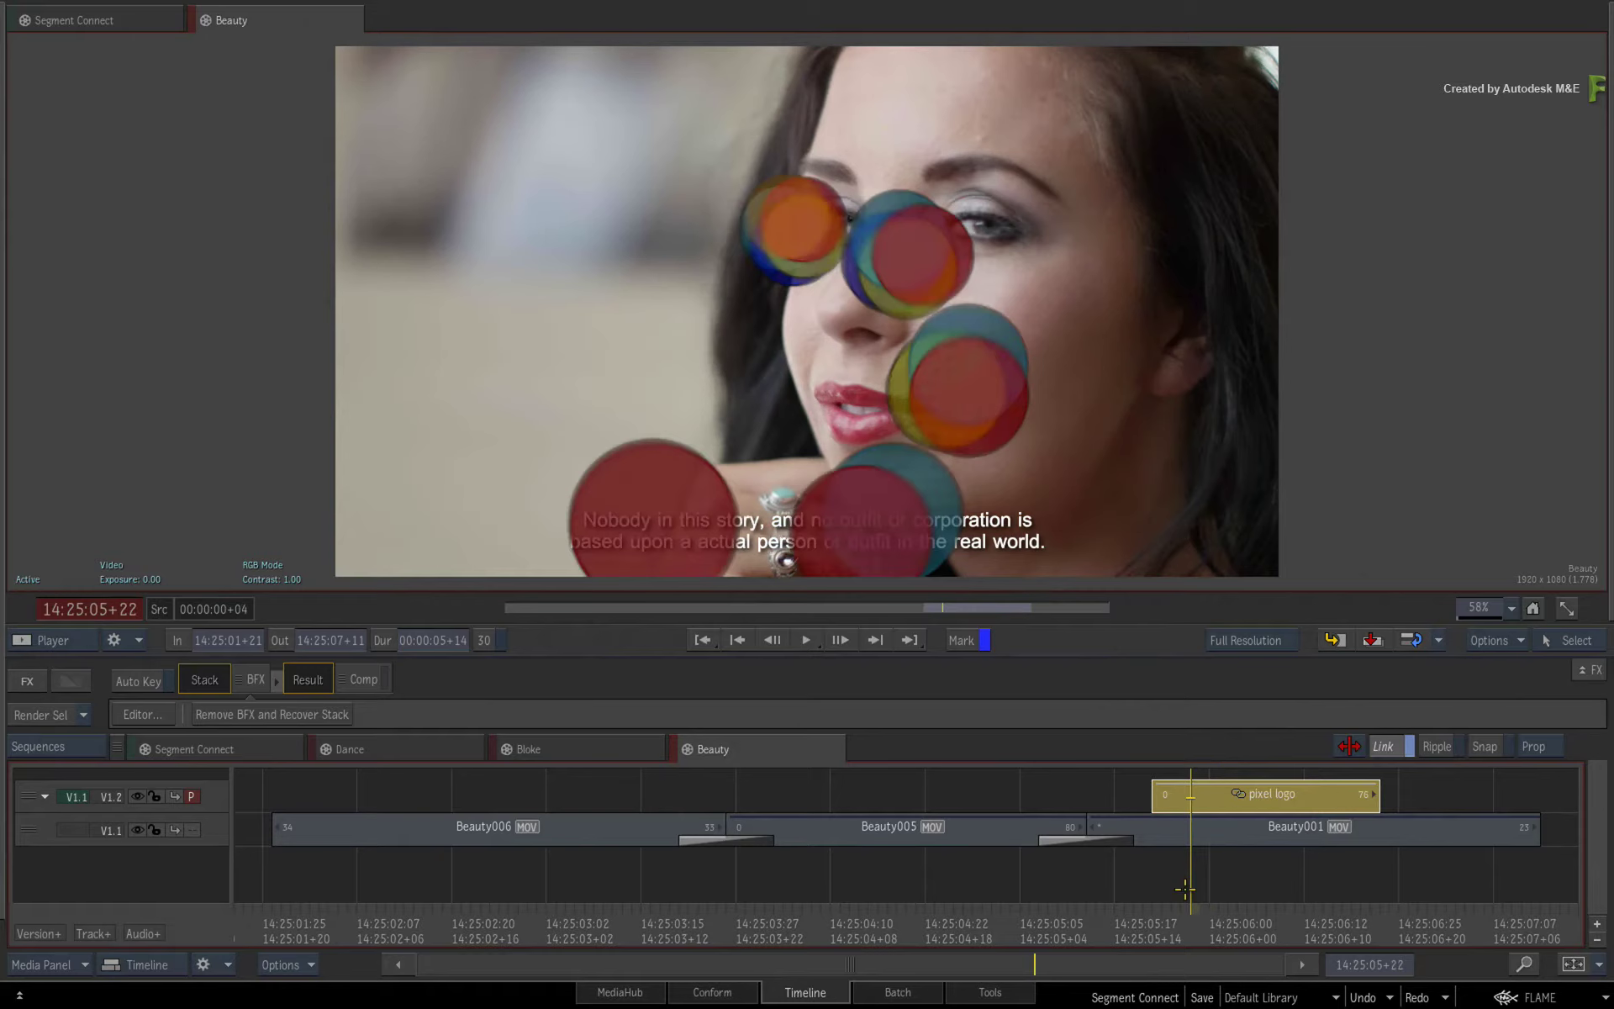
drag(1185, 889, 1336, 872)
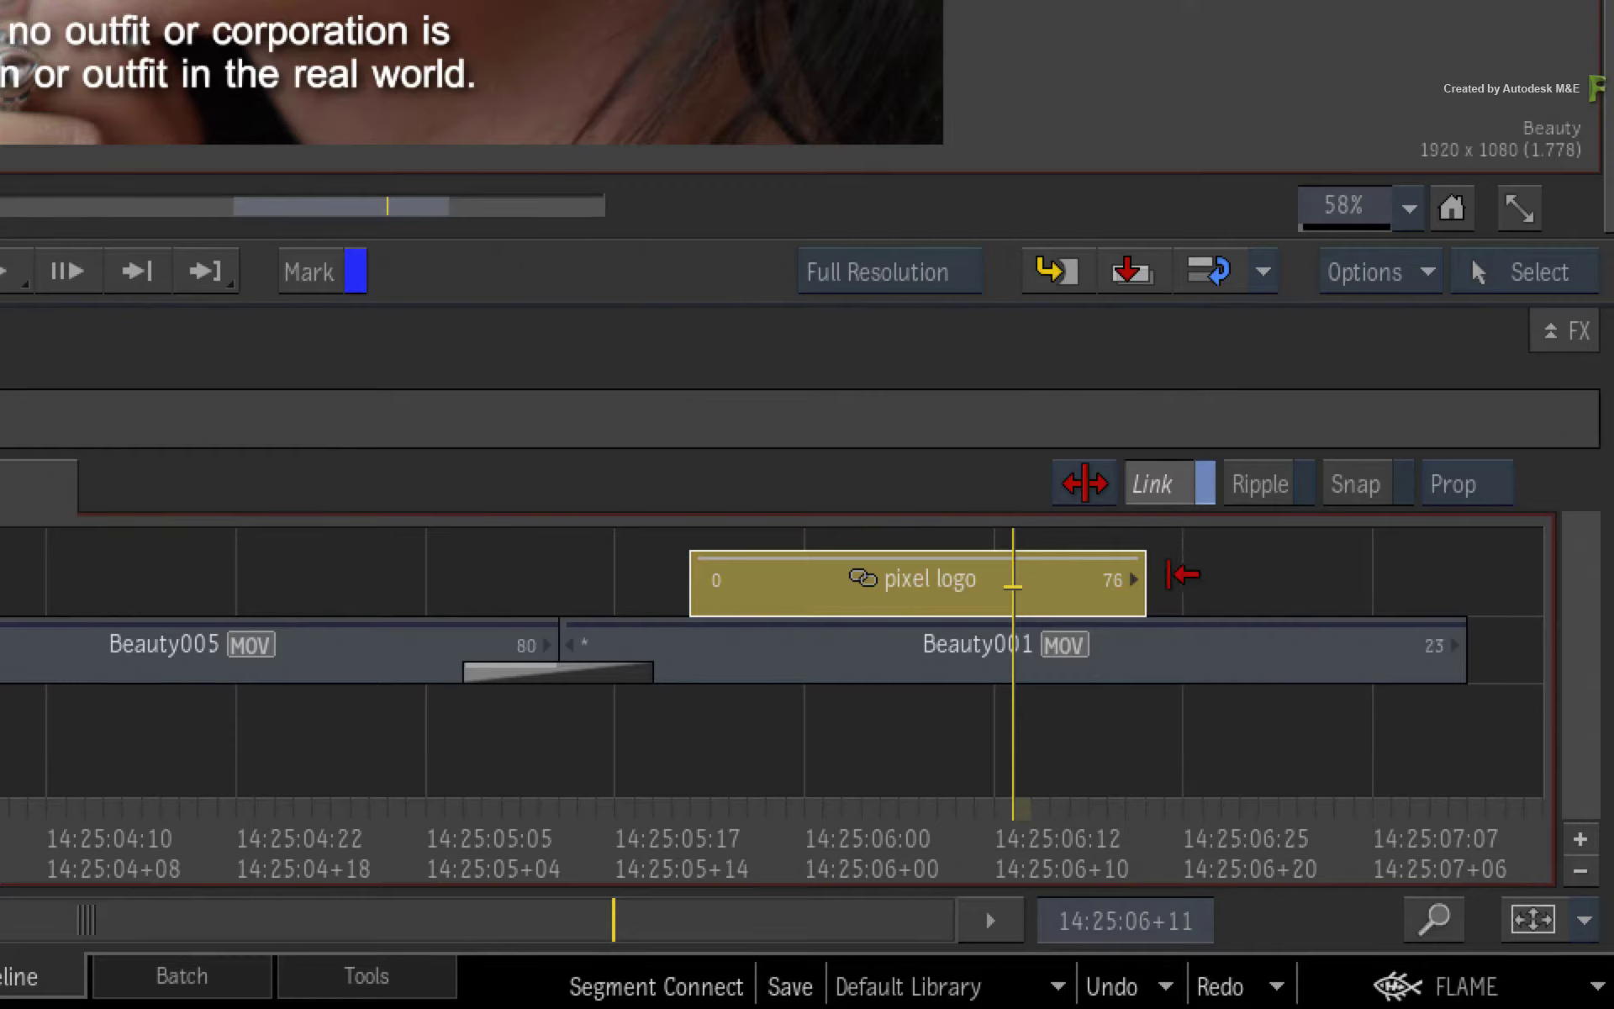
With Snap on, extend the pixel logo to end with Beauty001 at frame 59
click(1391, 475)
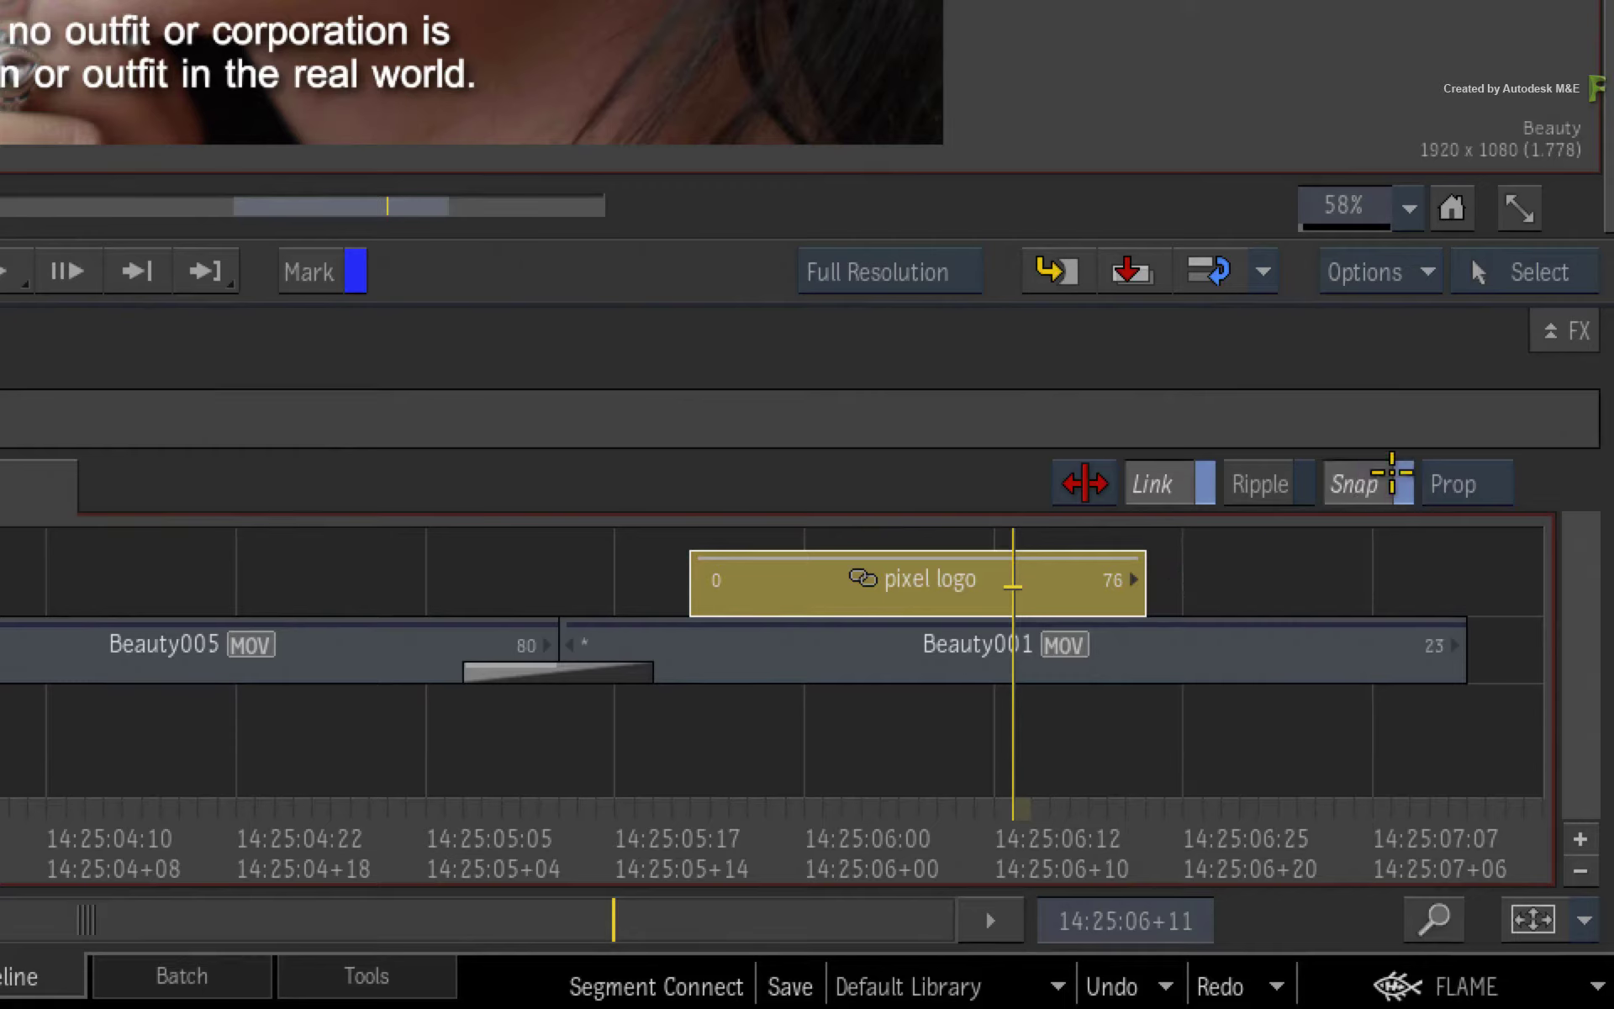
drag(1127, 569, 1467, 580)
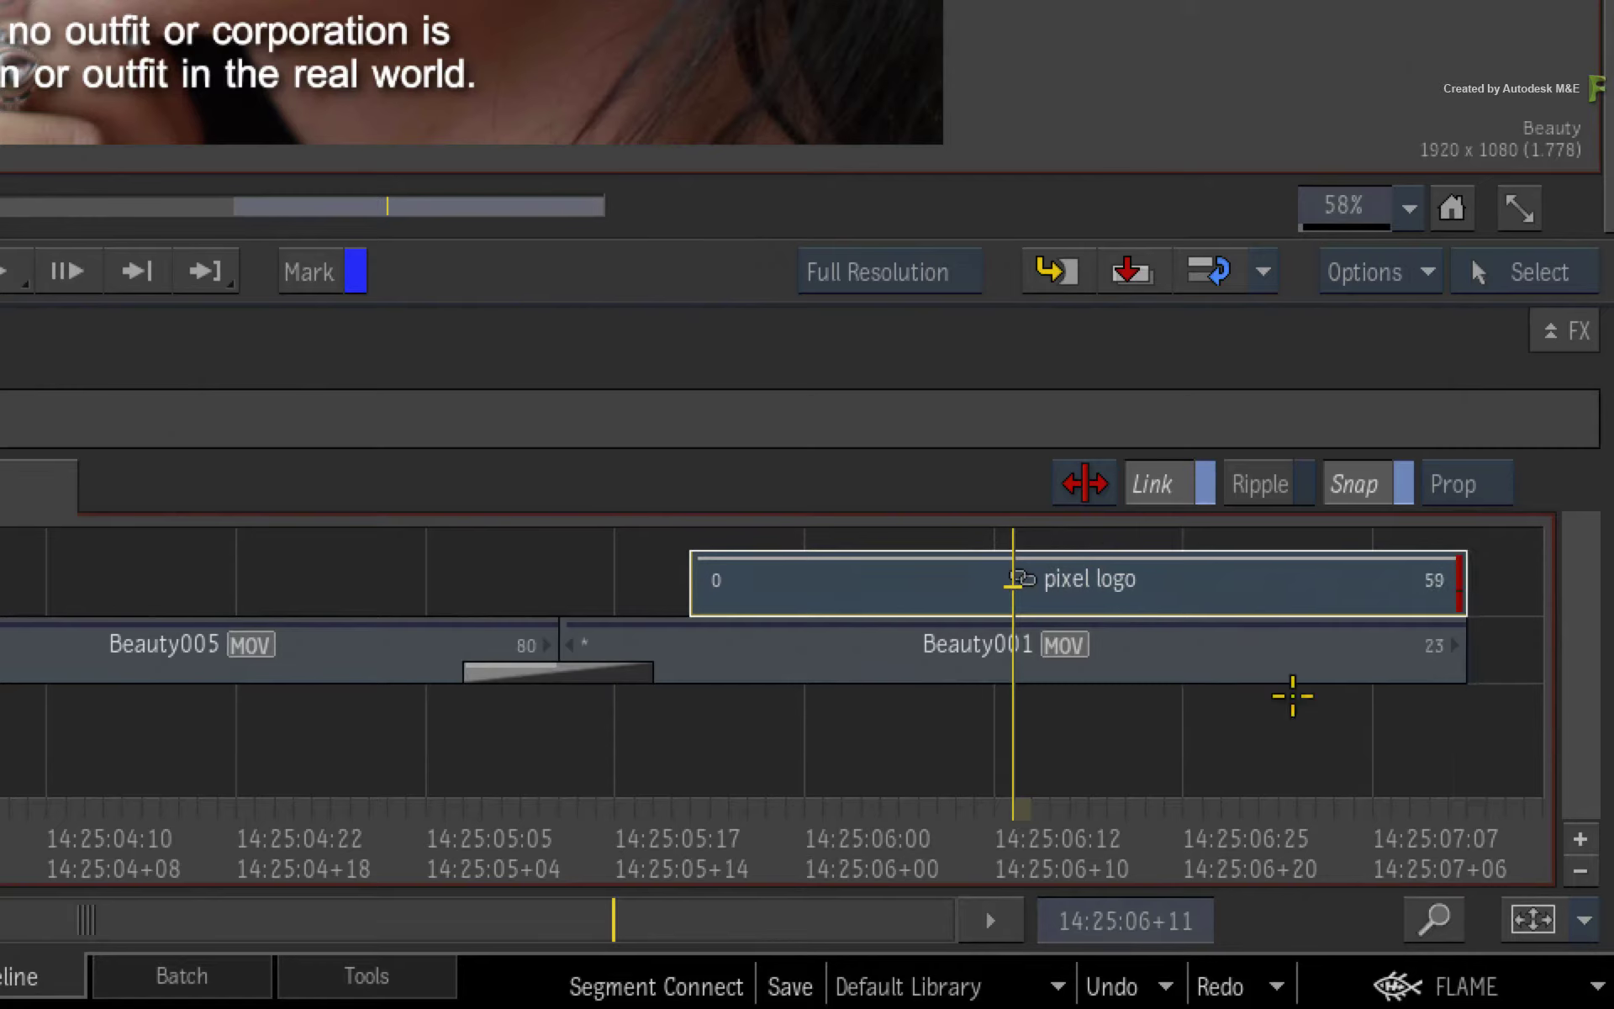
drag(975, 818, 1316, 820)
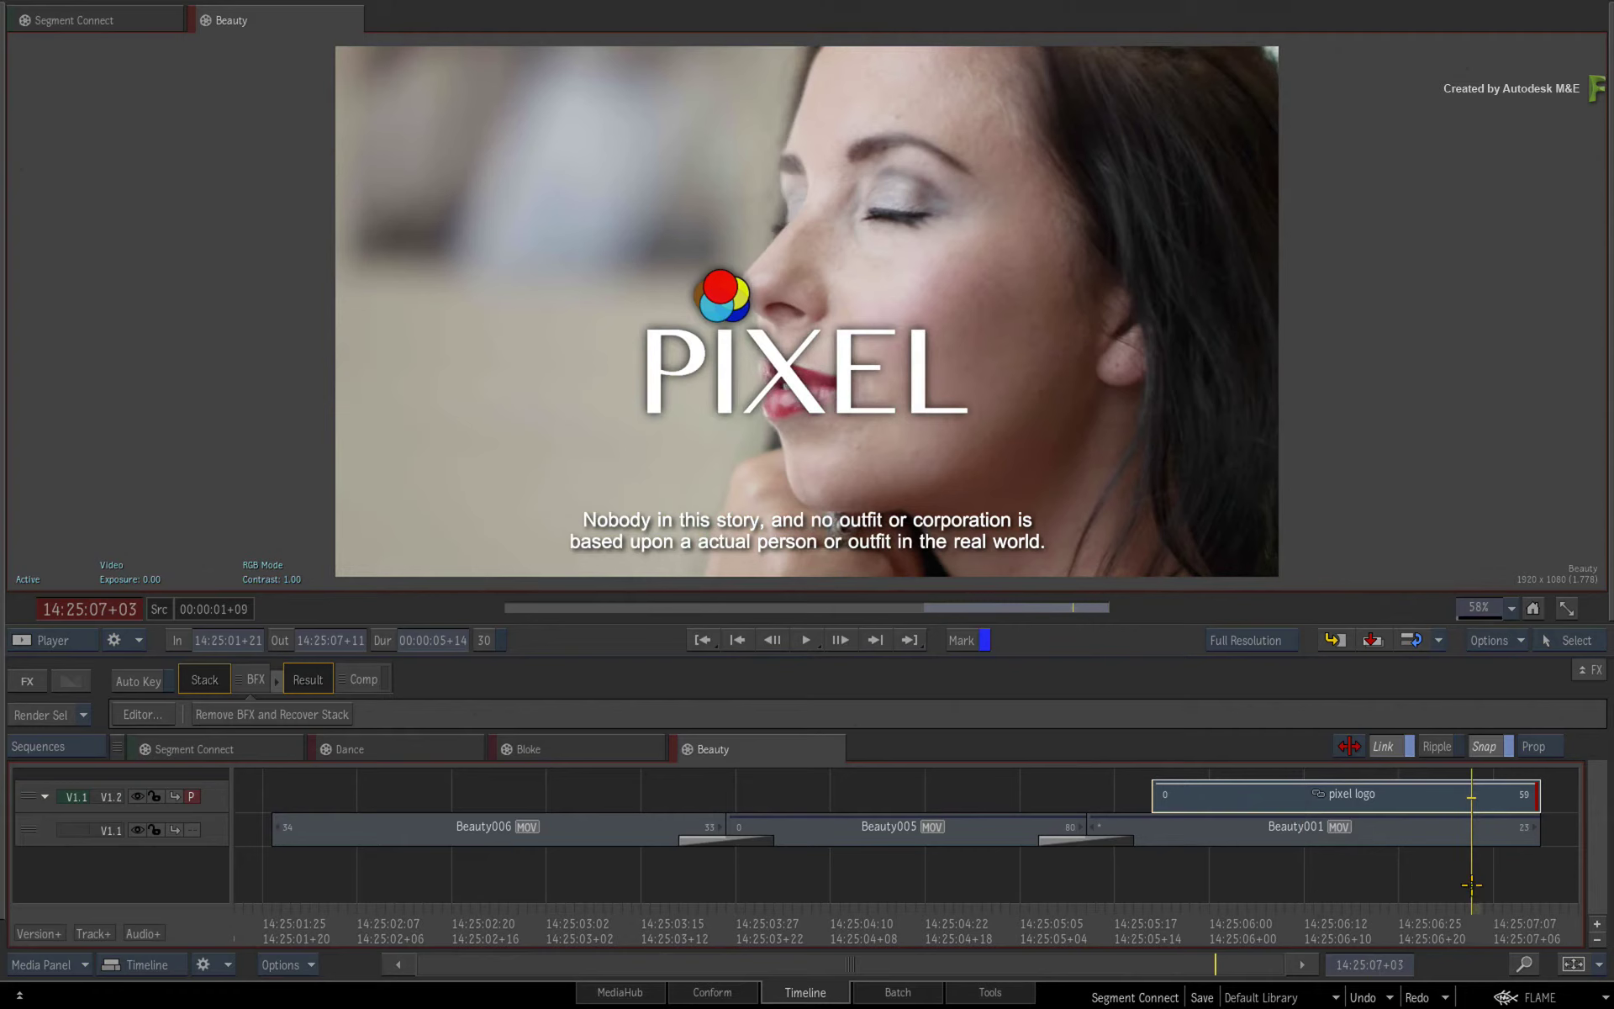
drag(1471, 885, 1283, 878)
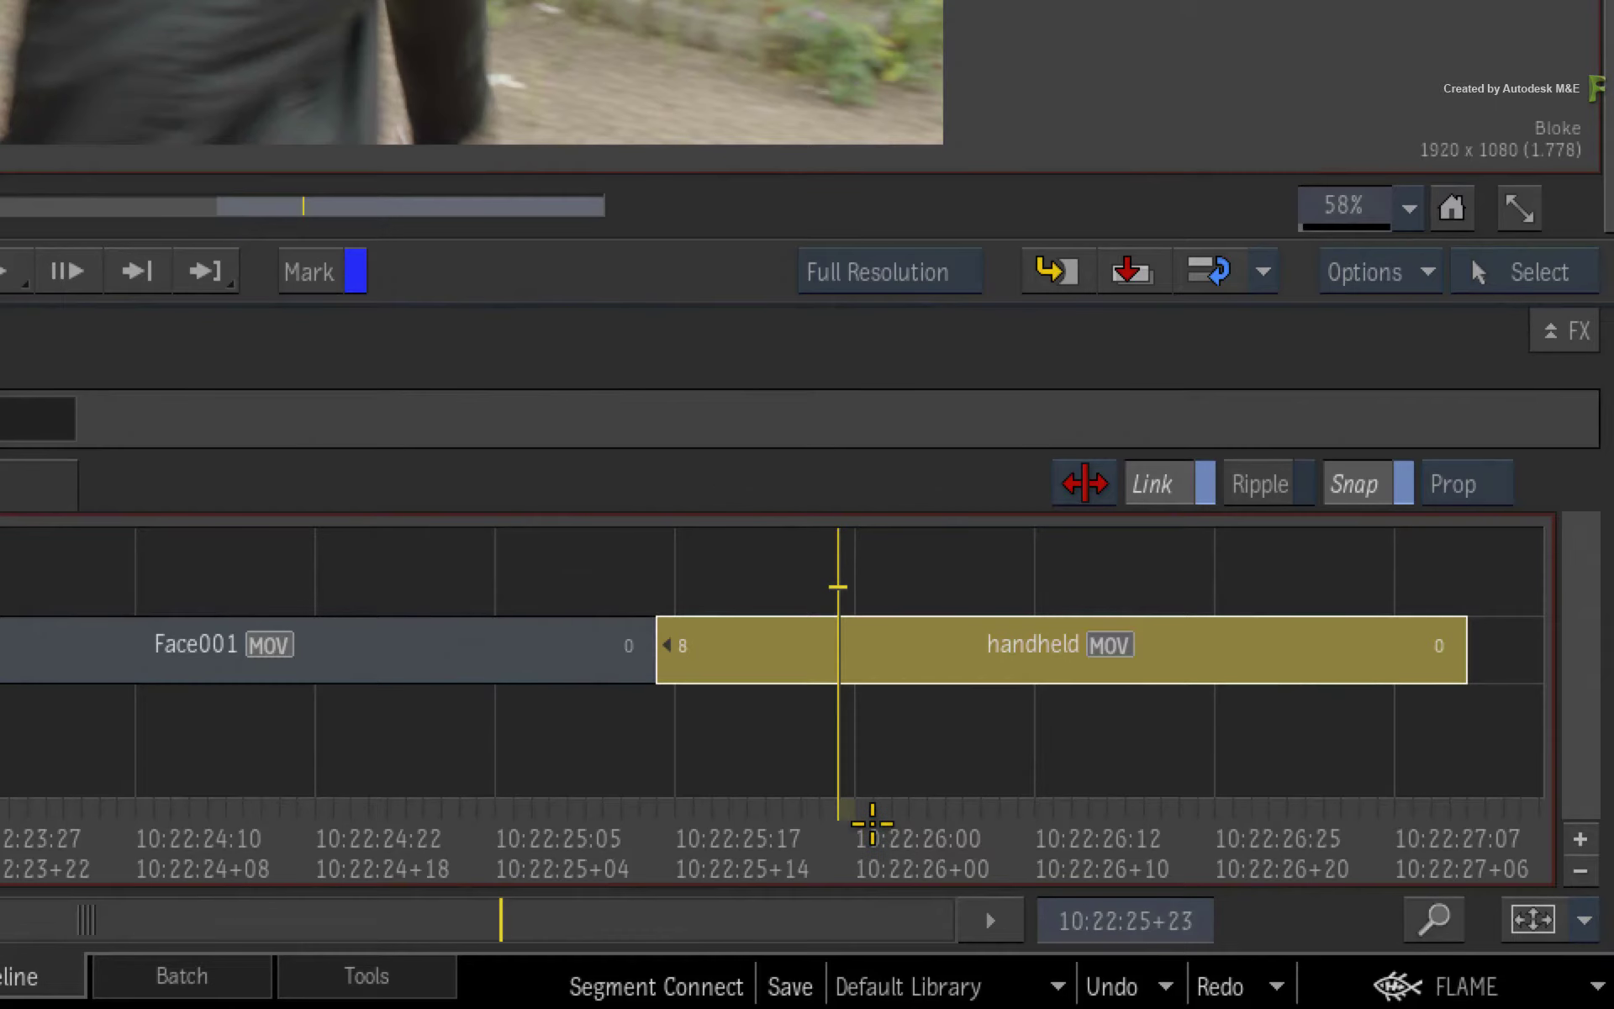
Paste the connected pixel logo into Bloke and extend it to the handheld clip's end
drag(1239, 916, 1198, 924)
key(ctrl+v)
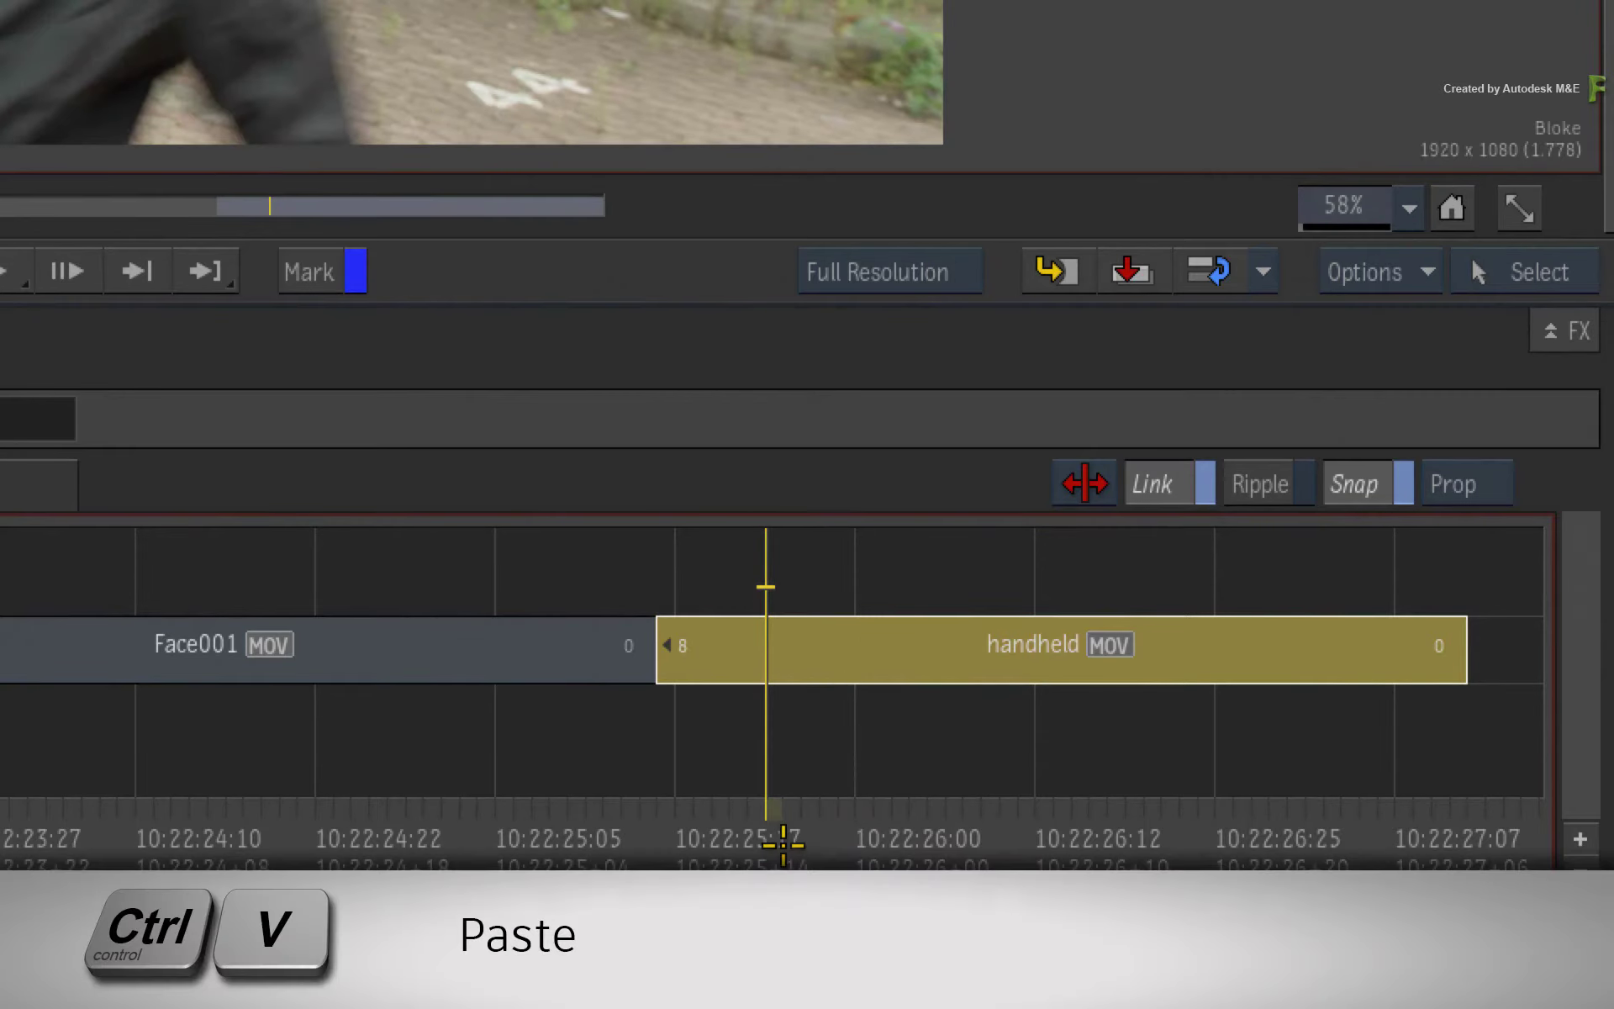
key(Up)
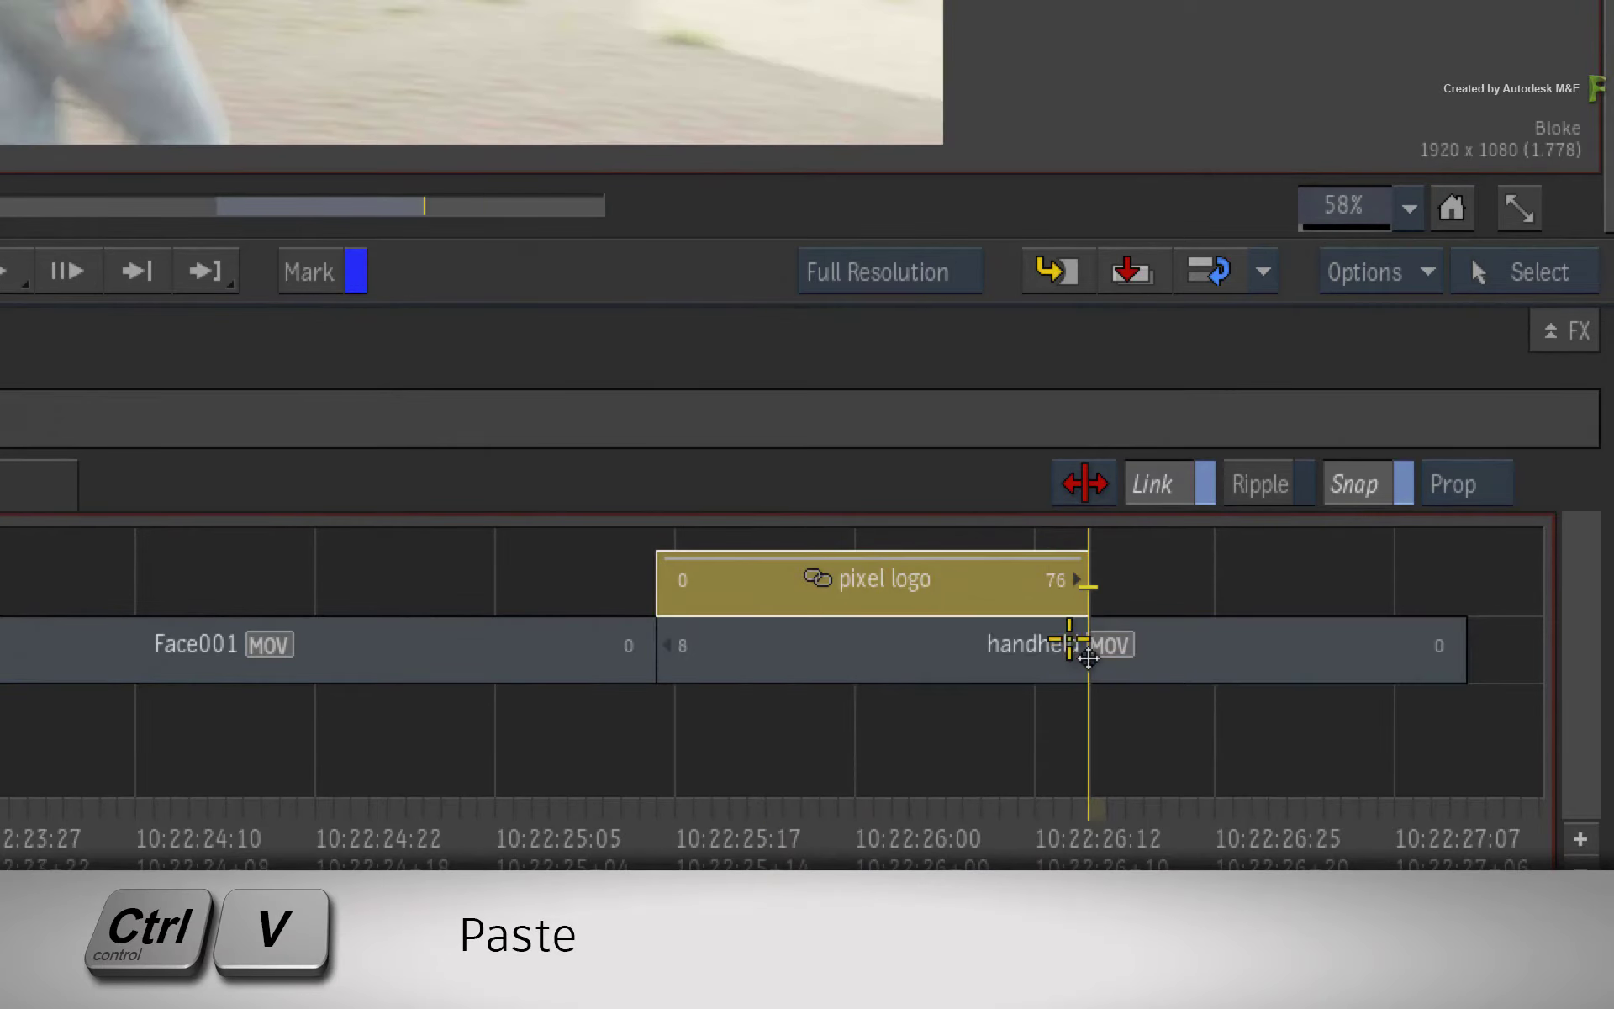
drag(1089, 581, 1438, 594)
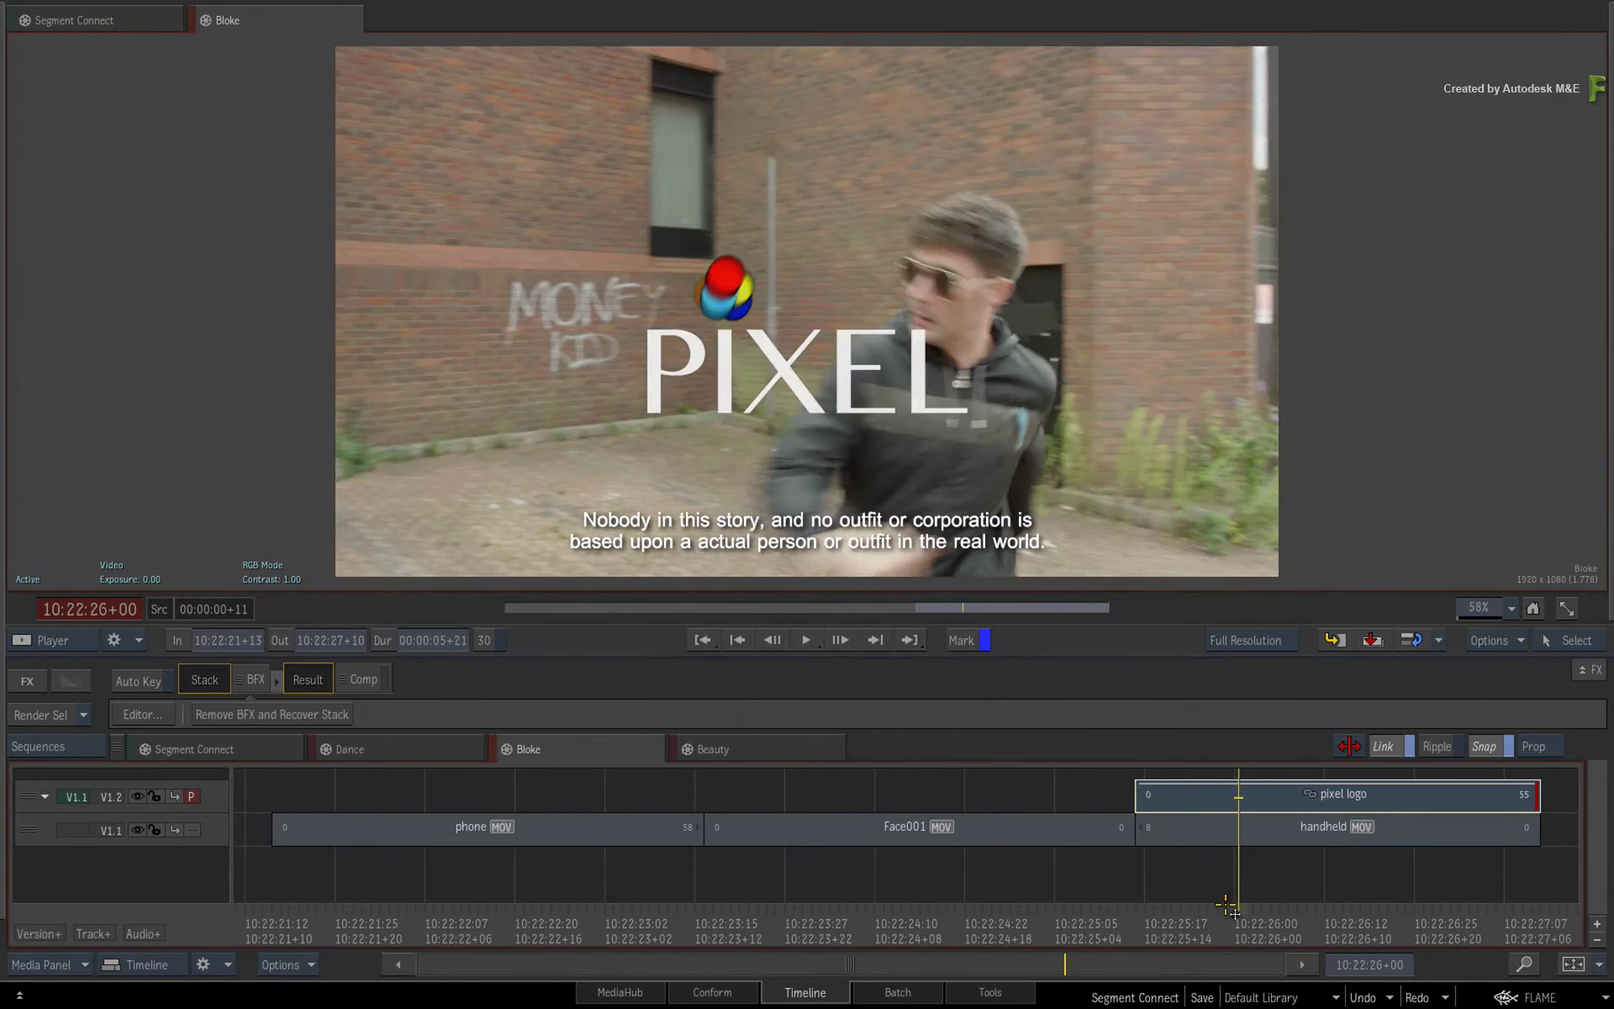
Compare the connected logo across Beauty, Dance and Bloke, ending on Dance
click(746, 750)
click(415, 749)
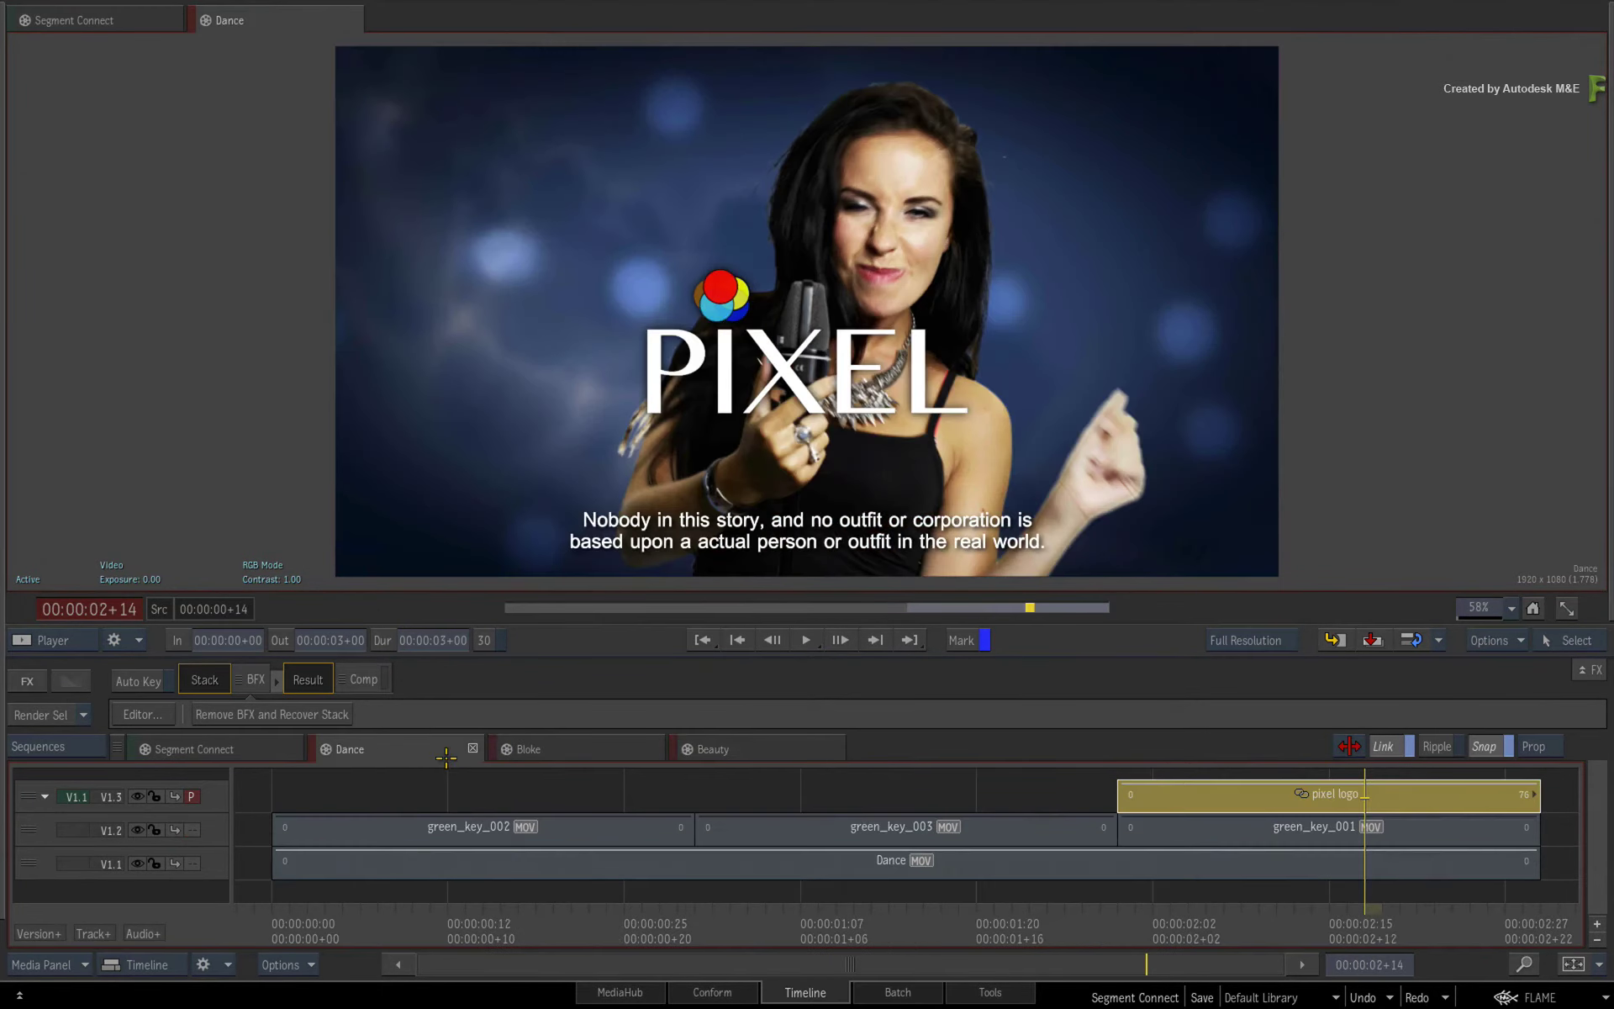
click(601, 748)
click(731, 748)
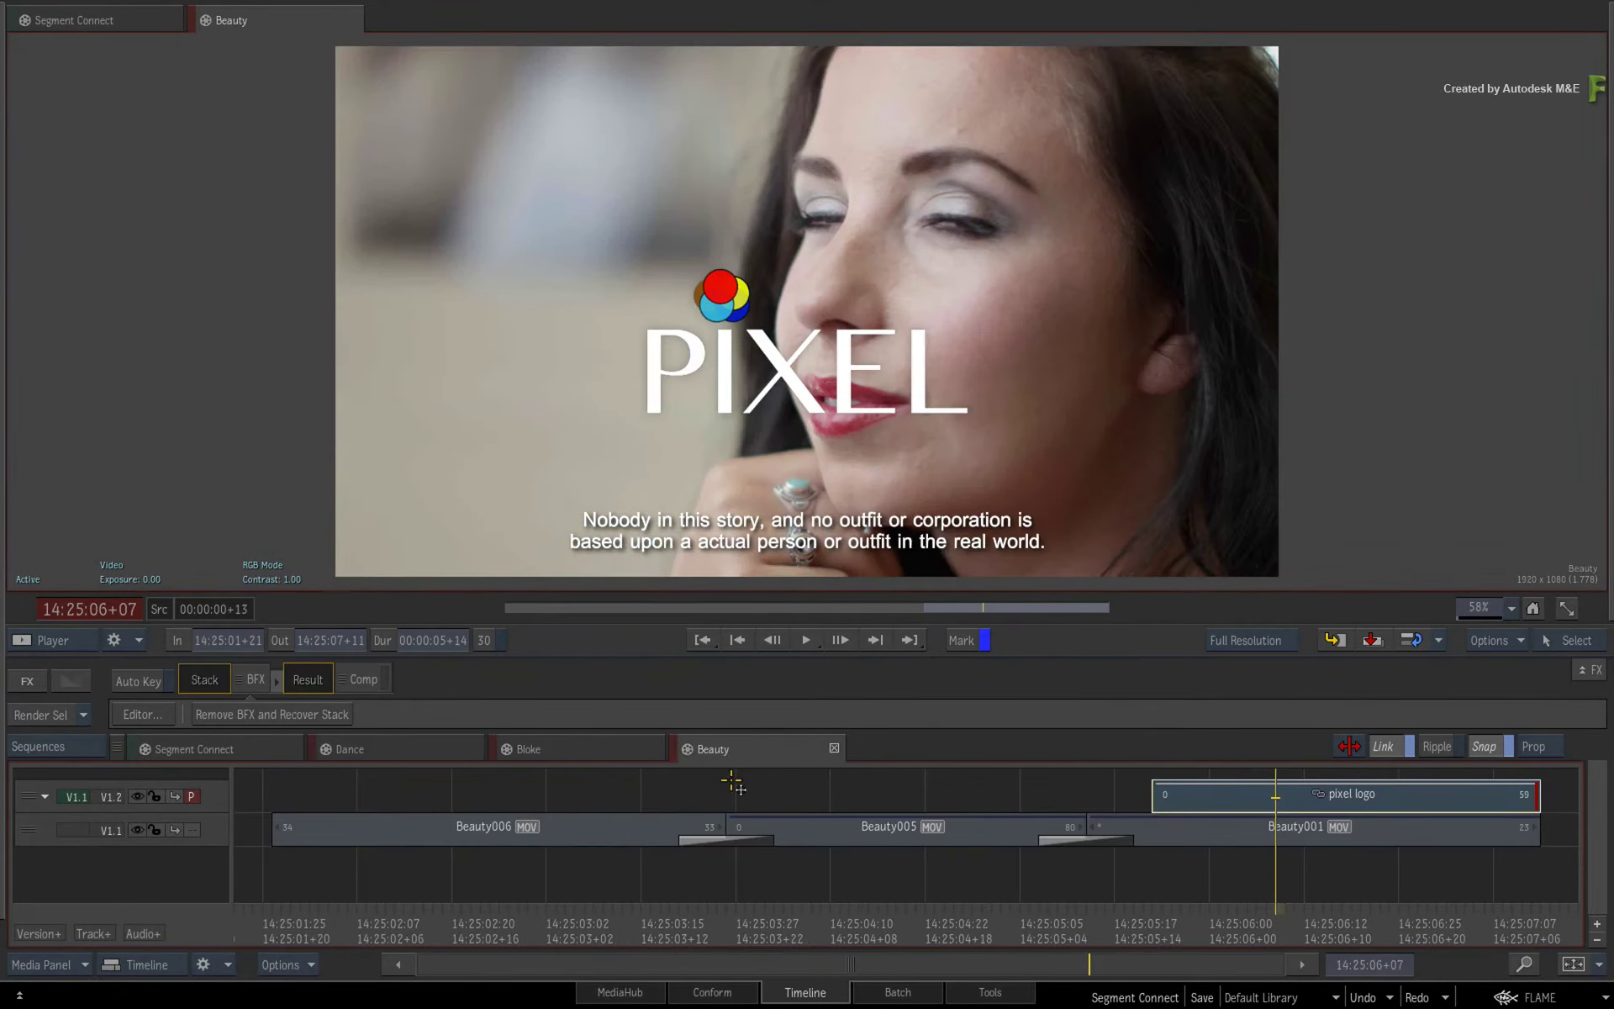
click(388, 749)
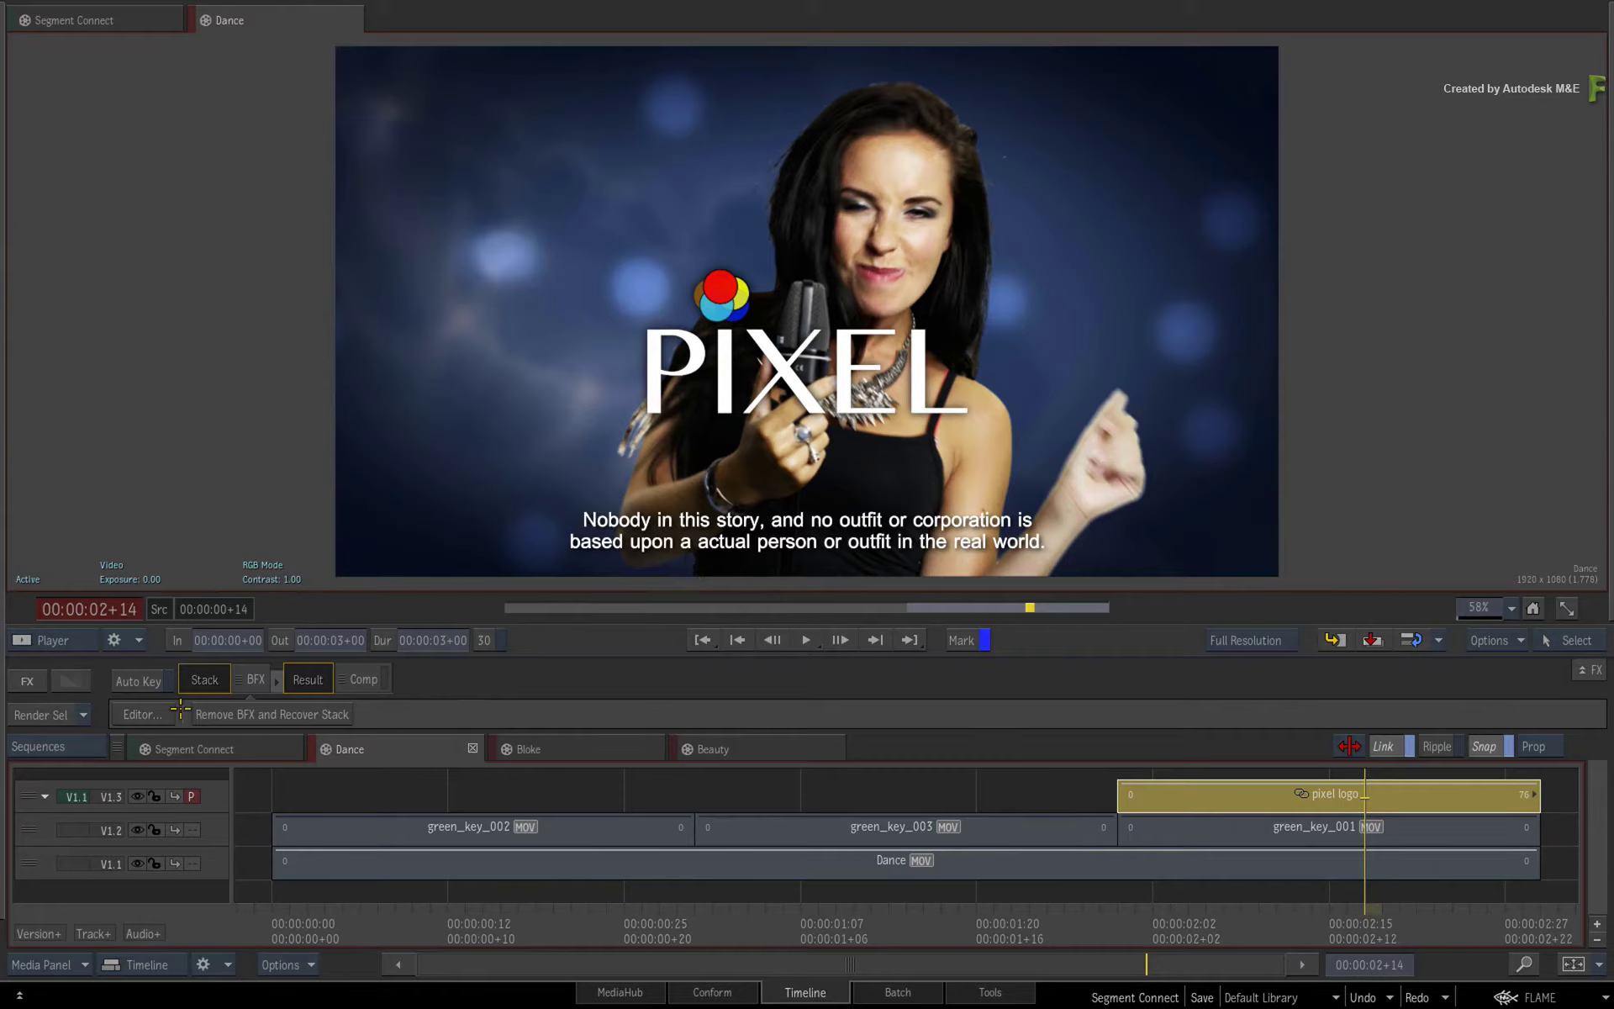
In the pixel logo's Batch FX Text node, insert 'n' so the disclaimer reads 'an actual person'
click(141, 713)
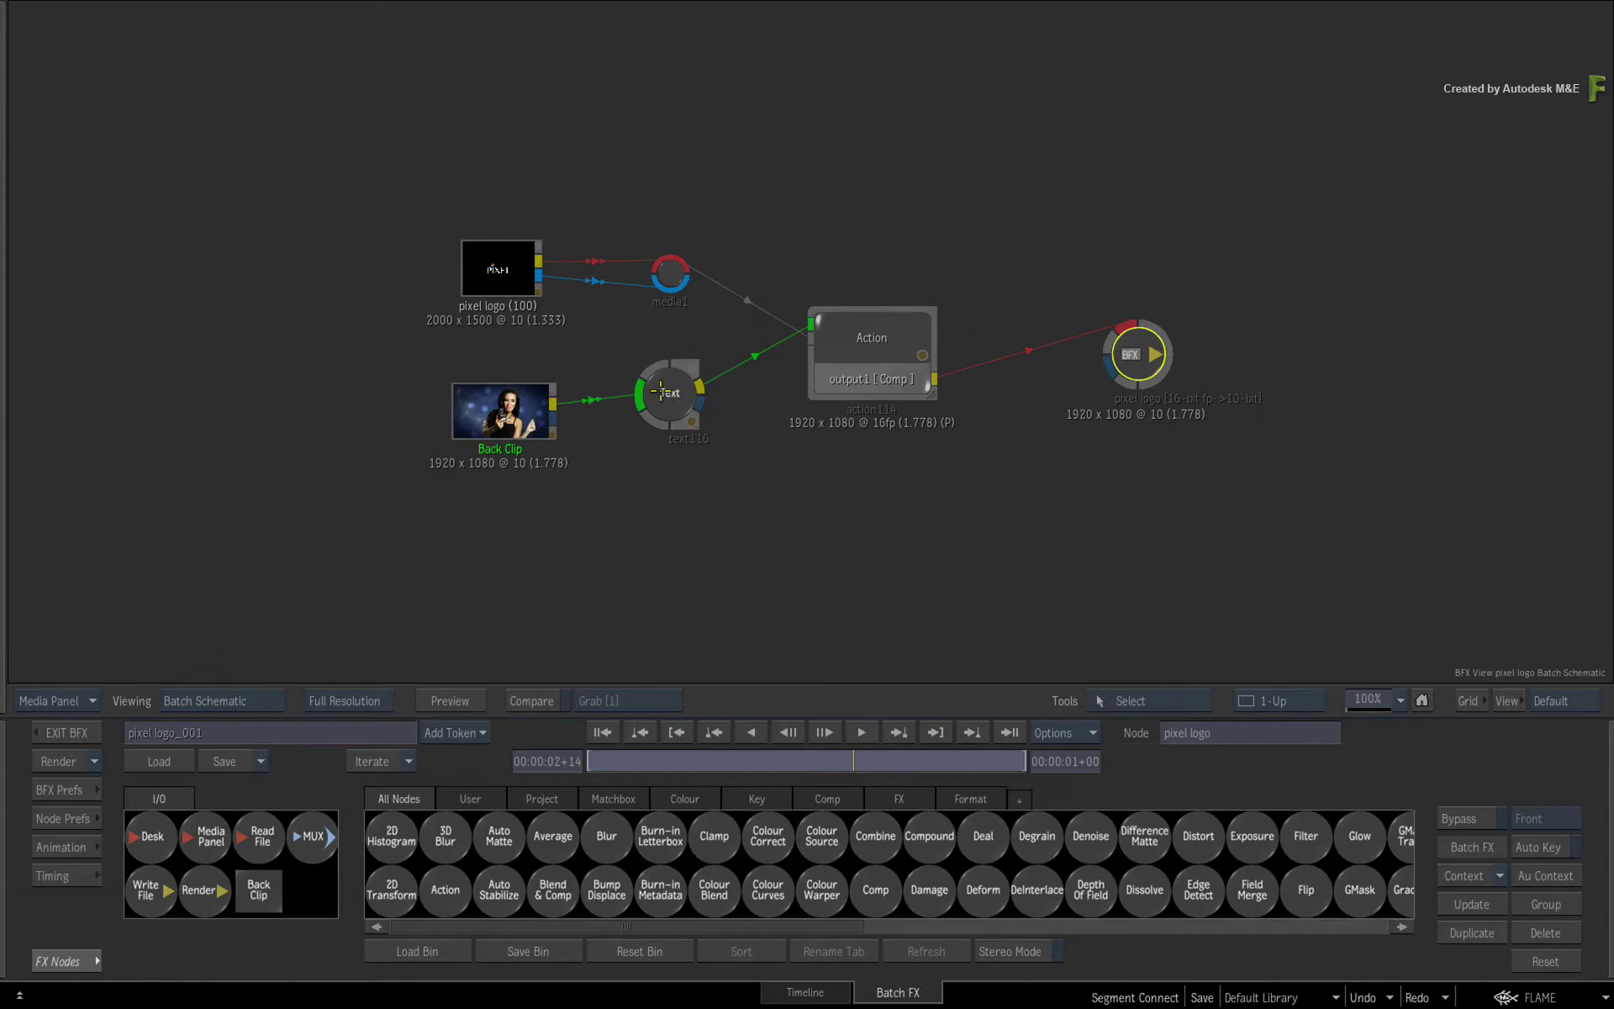
click(654, 439)
click(538, 819)
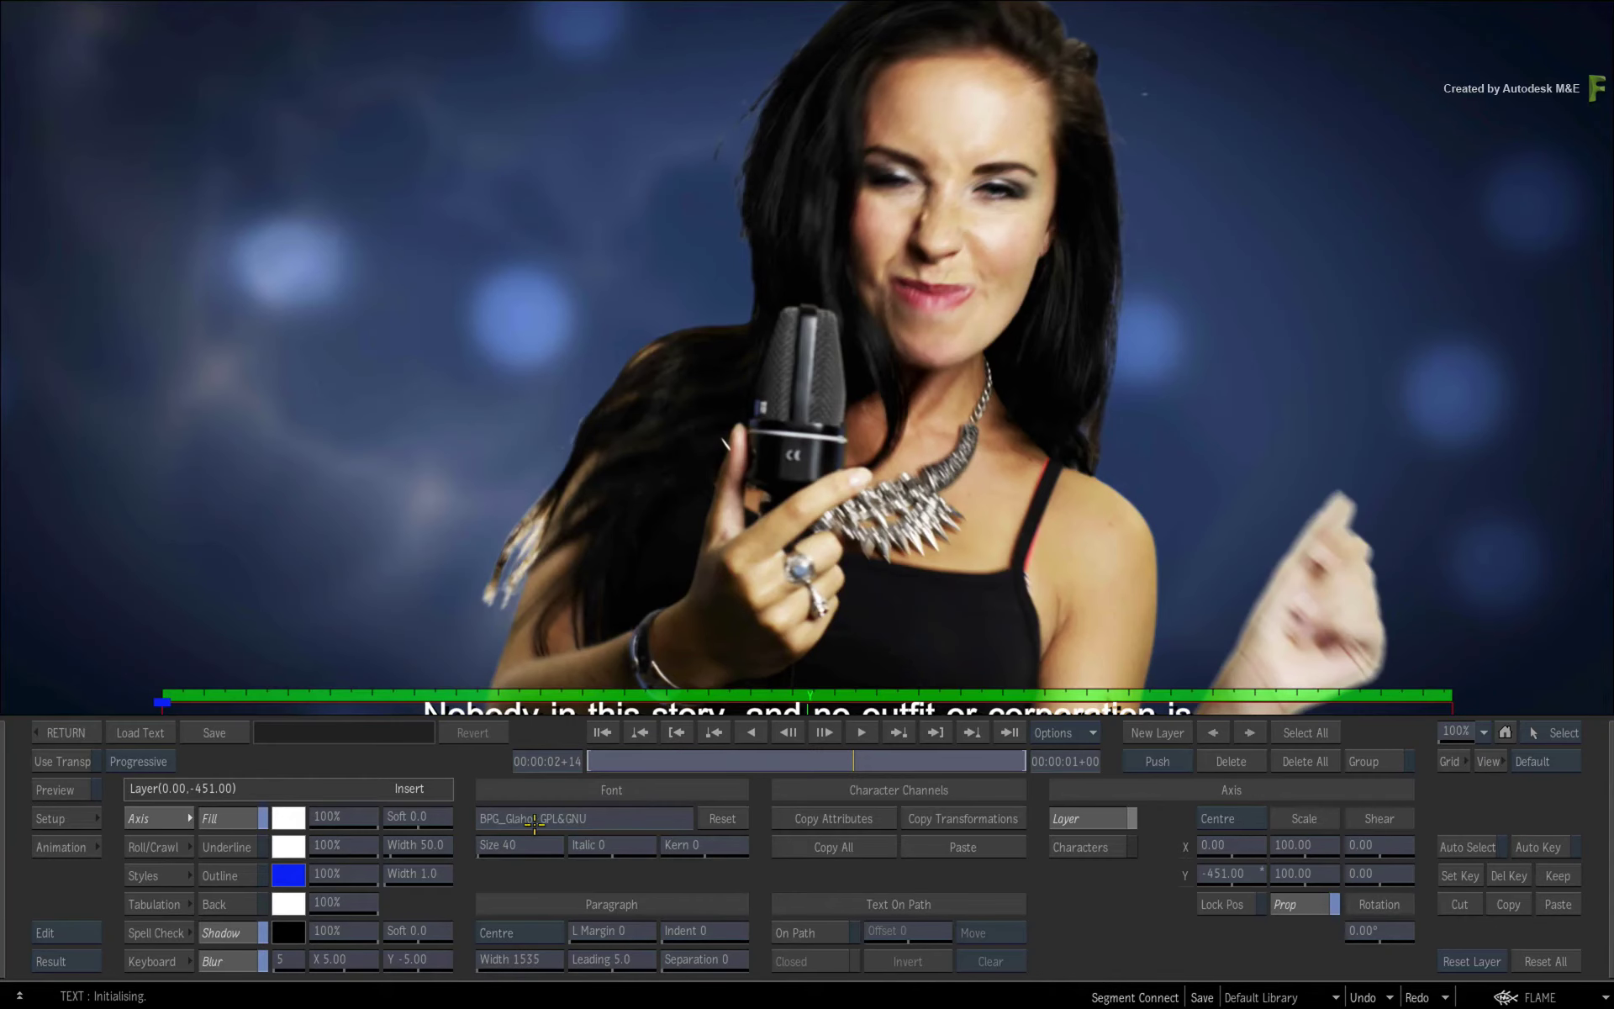
click(1509, 736)
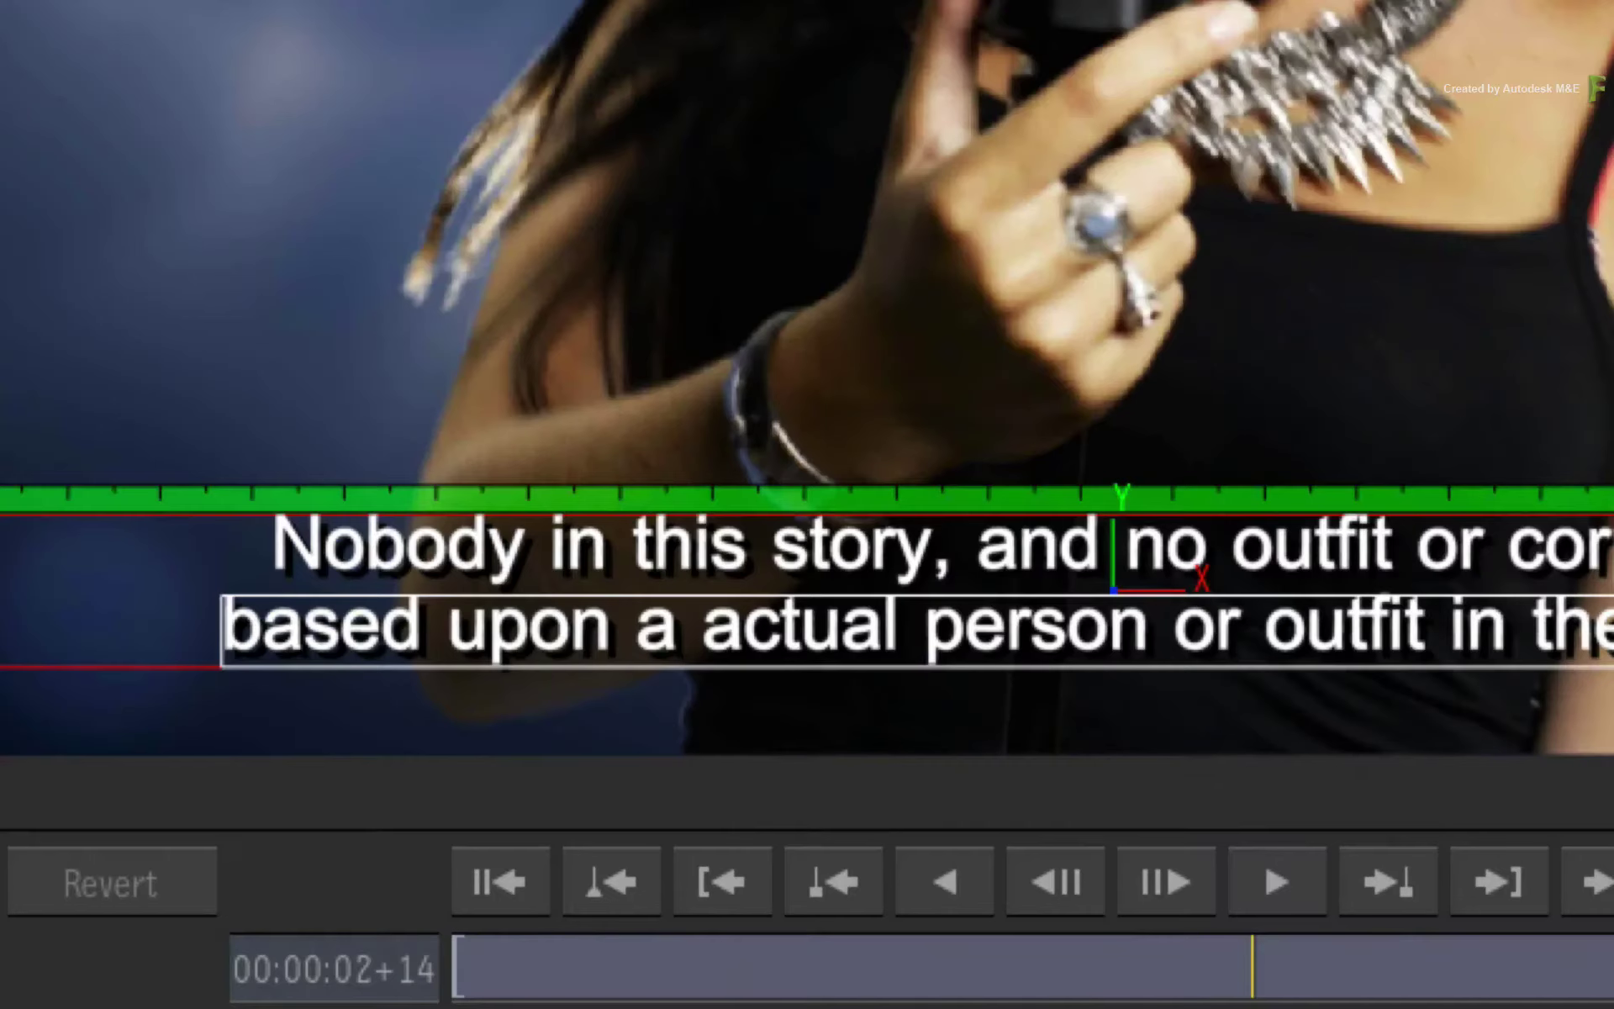
click(660, 646)
text(n)
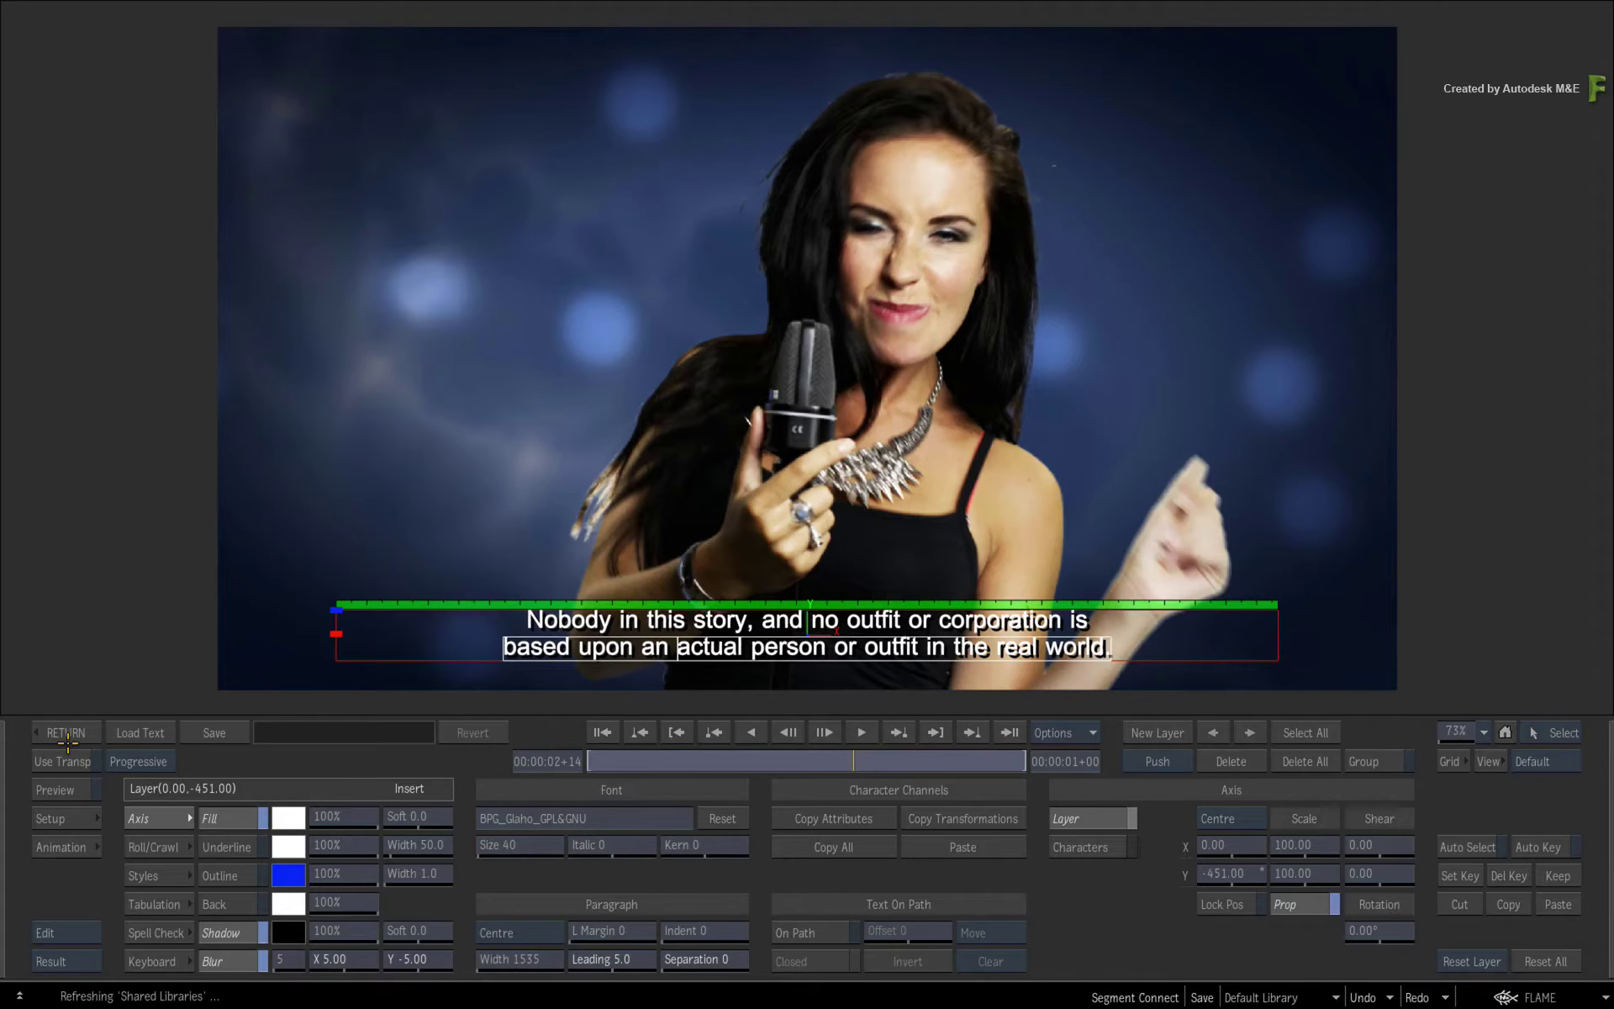
click(74, 738)
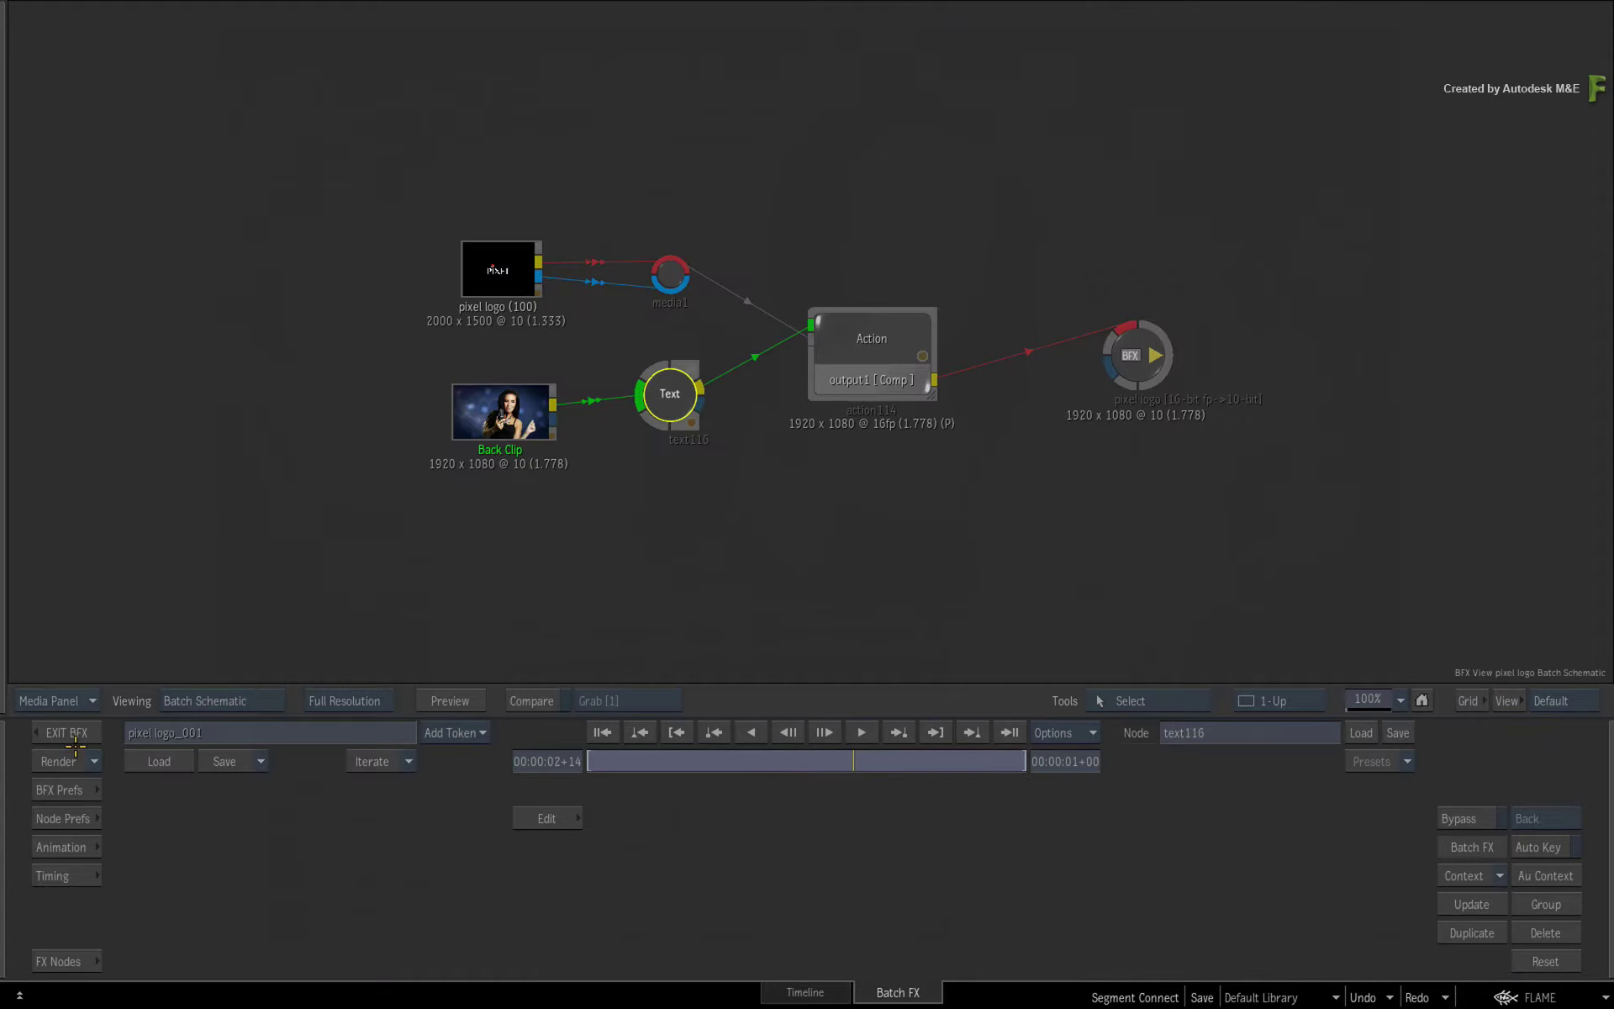
click(69, 732)
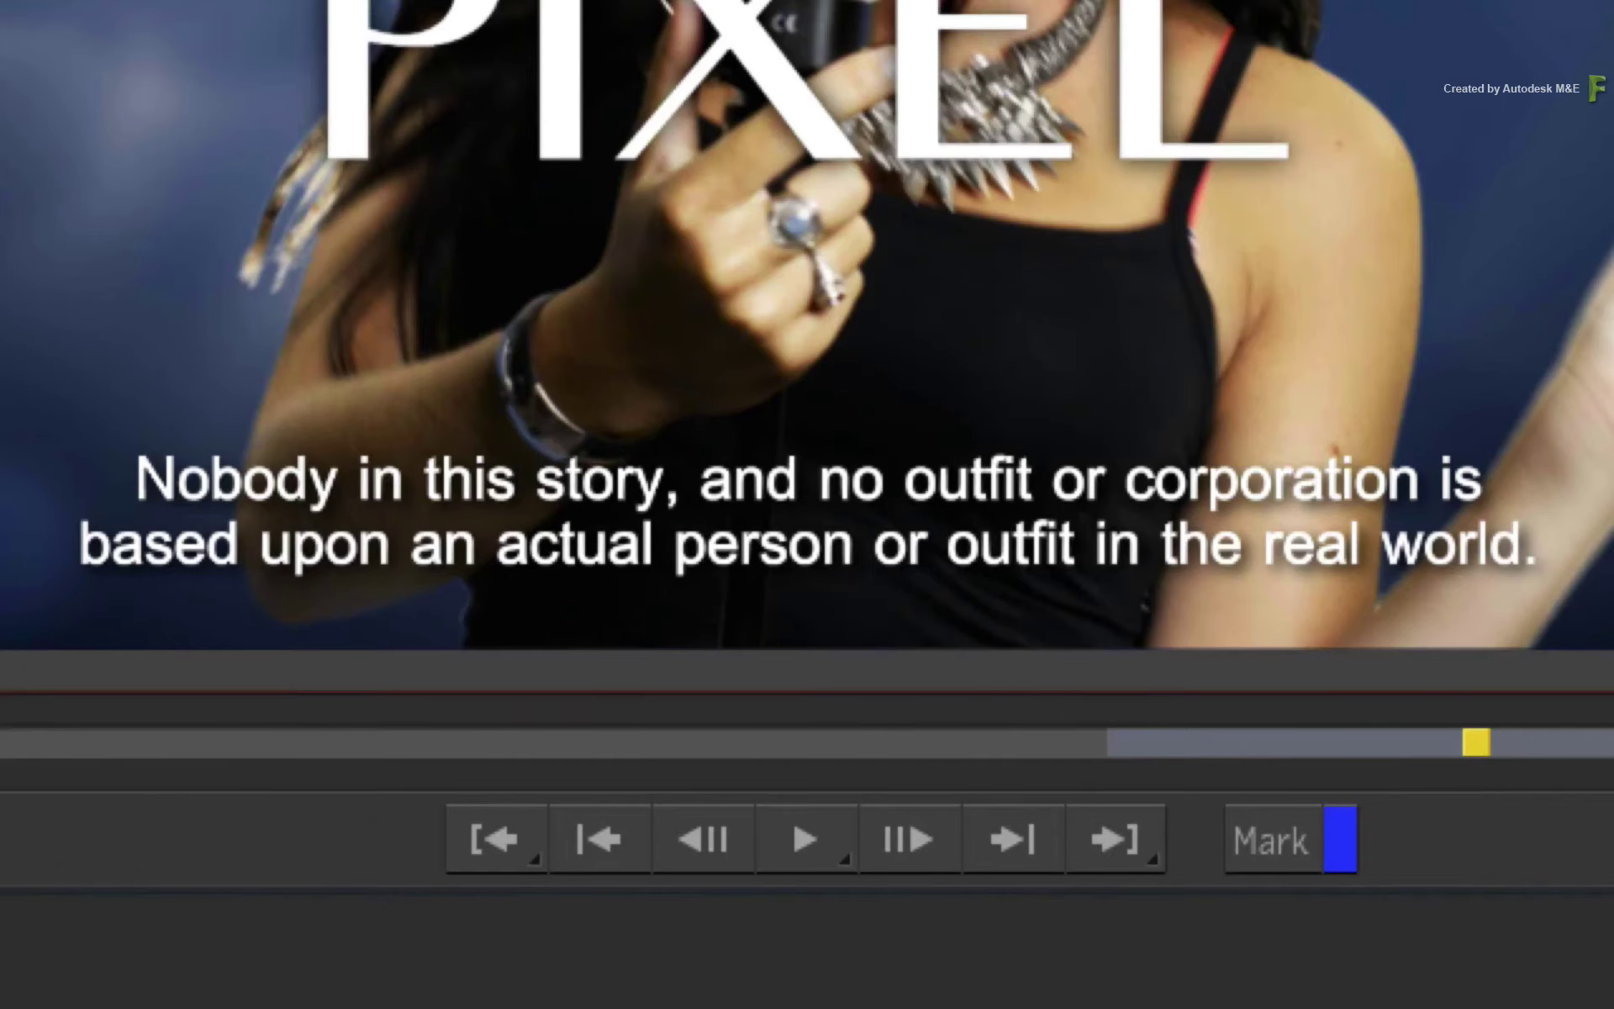
key(space)
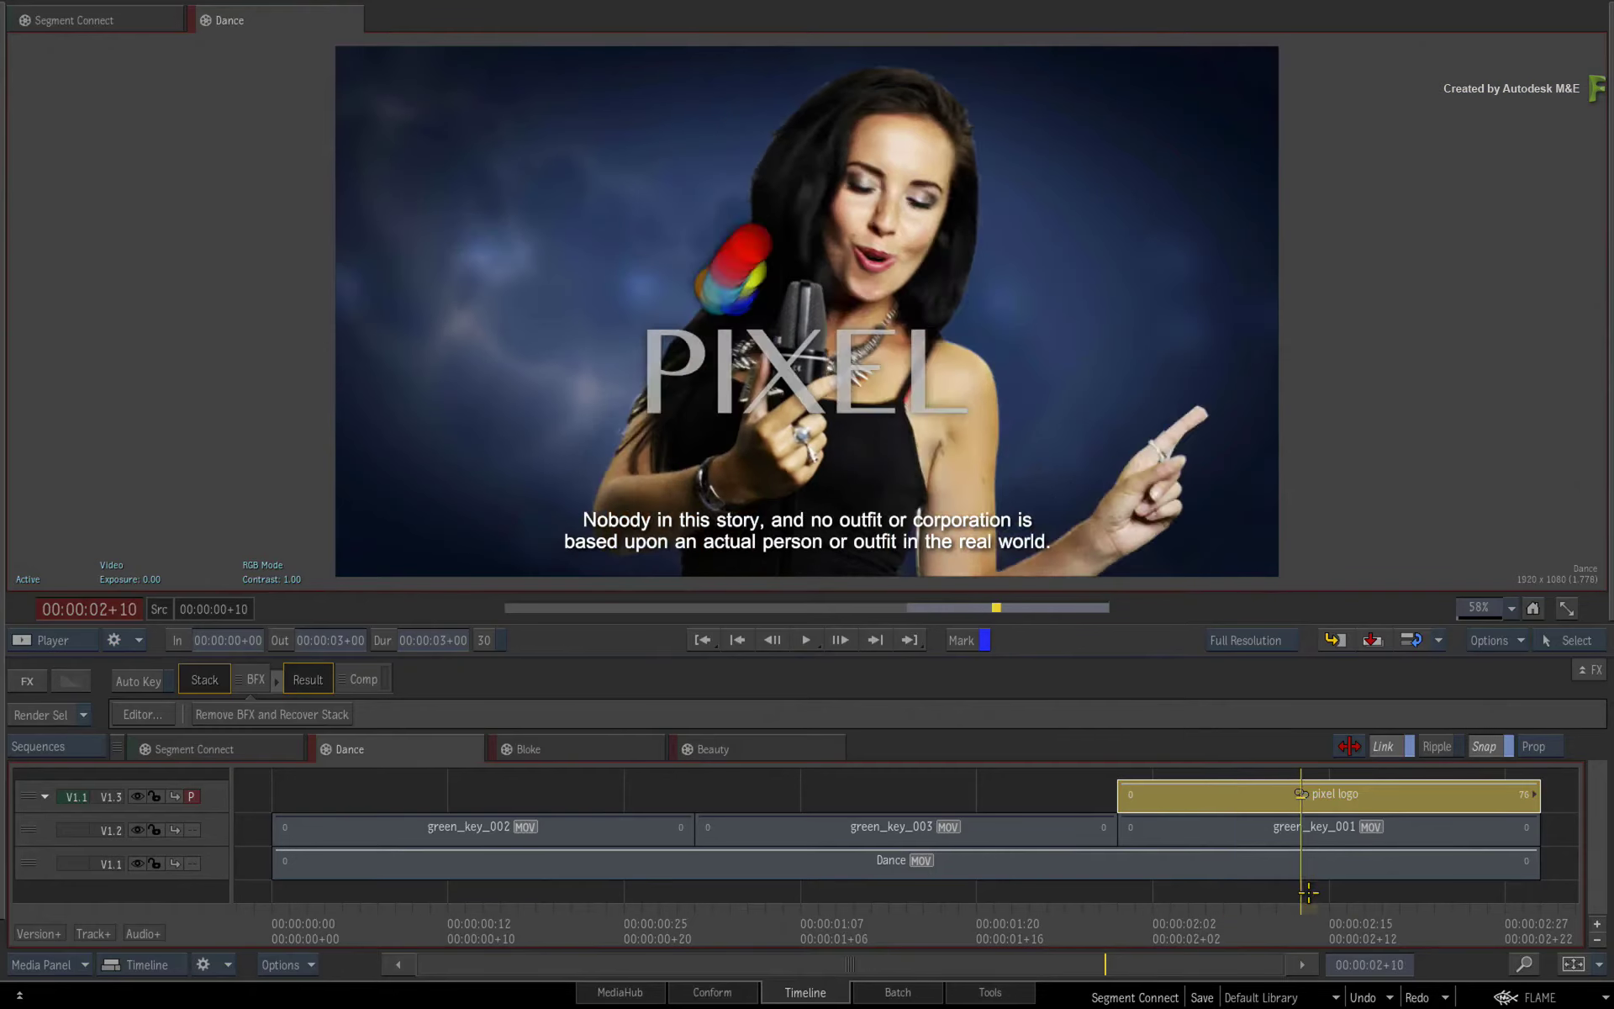
click(573, 748)
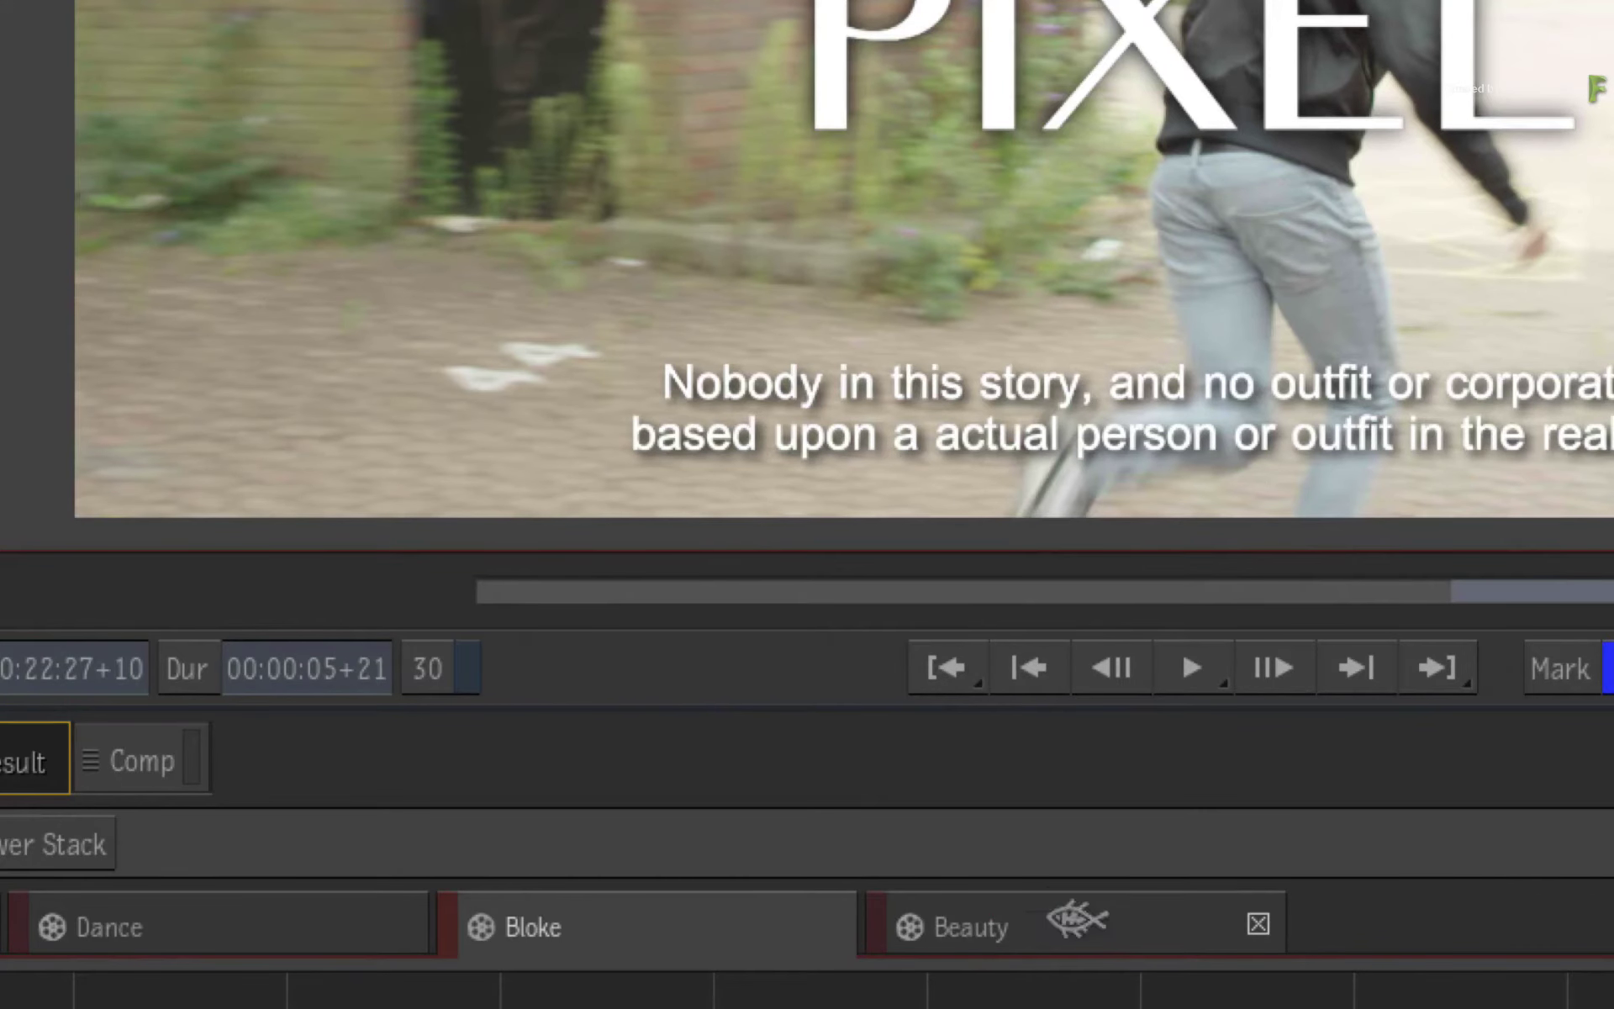
click(1074, 919)
click(659, 920)
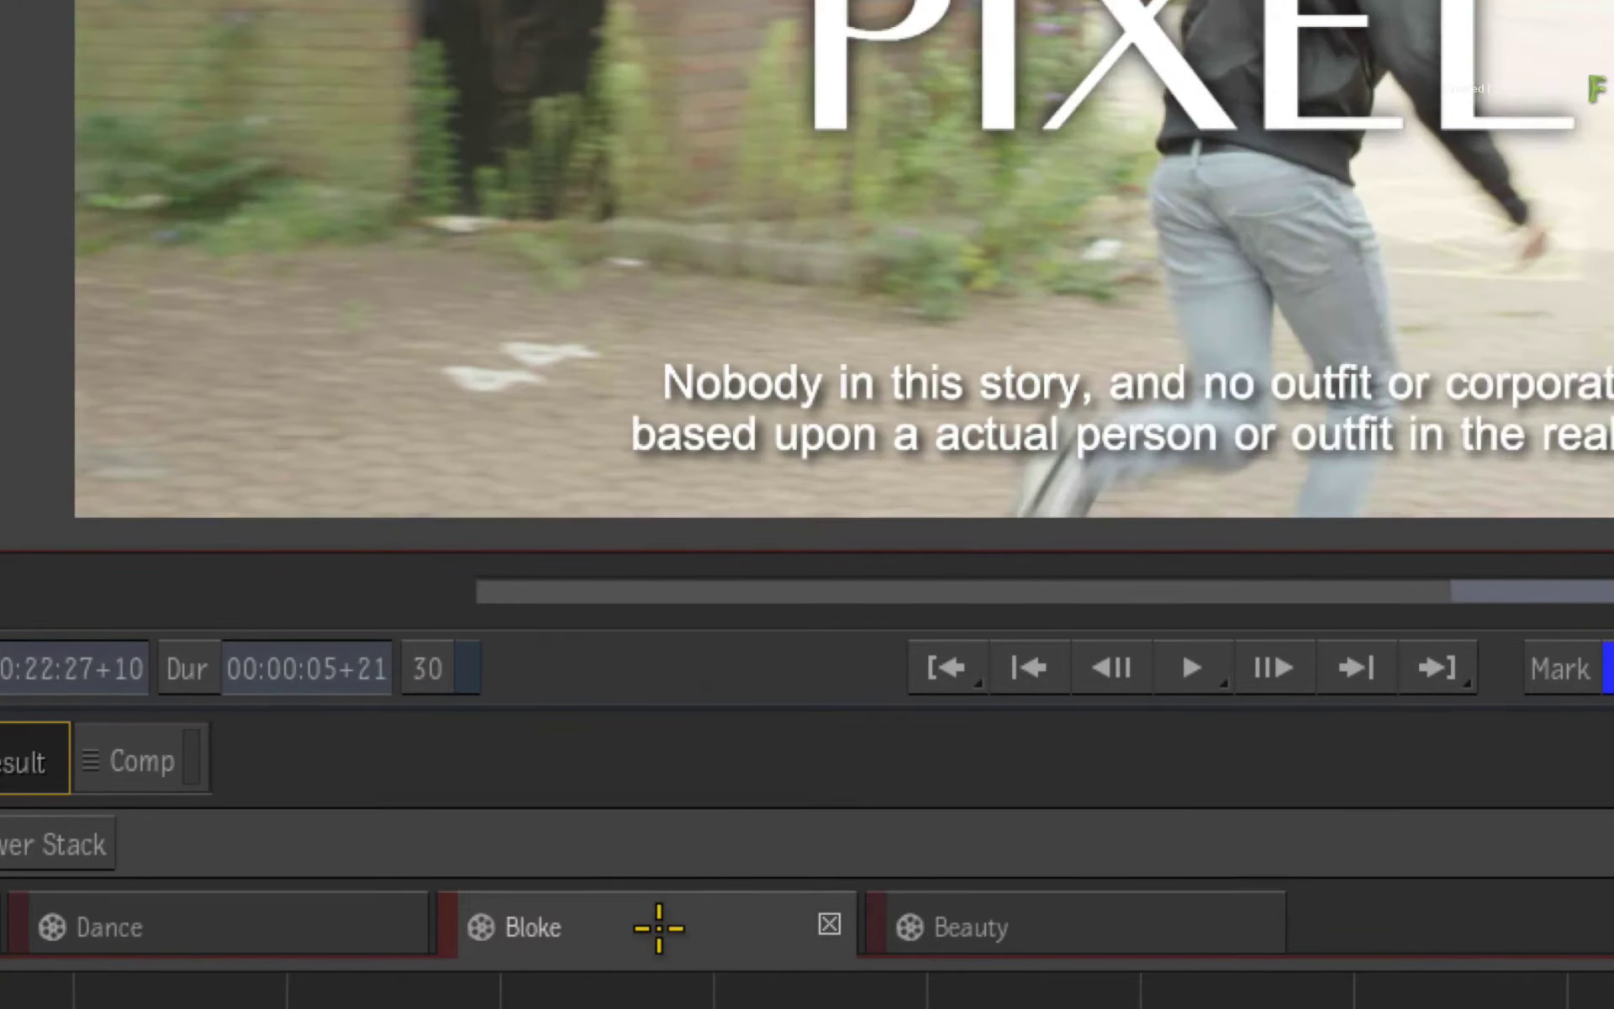
click(317, 921)
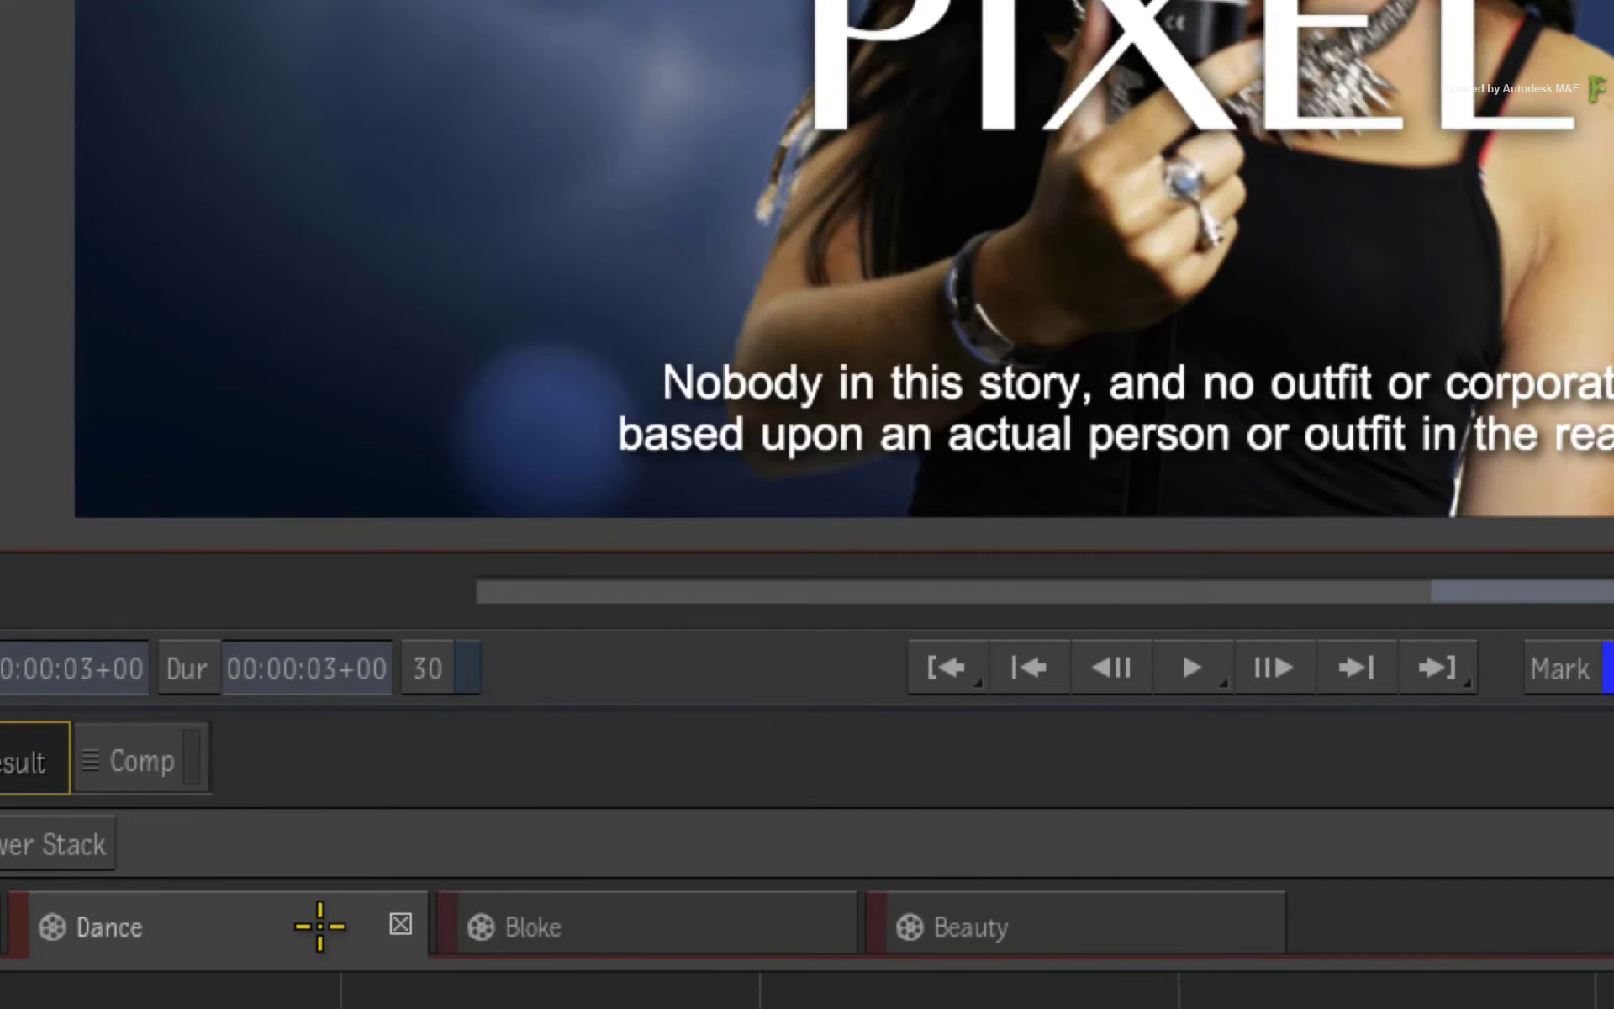
click(652, 925)
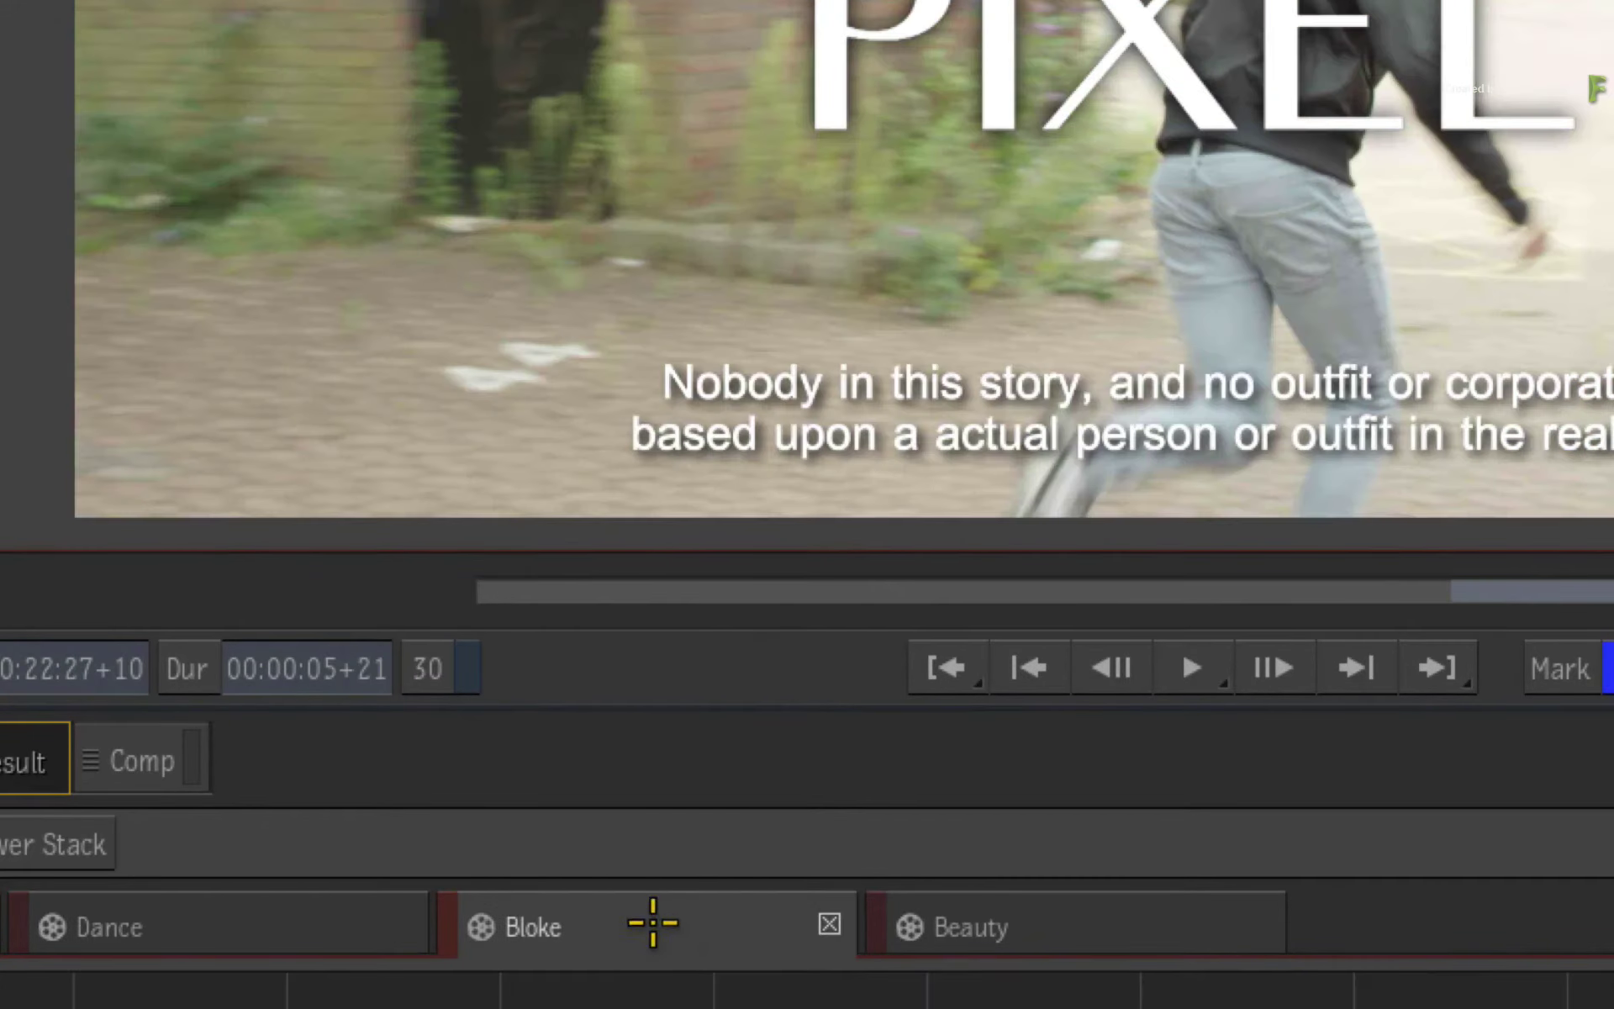
click(1102, 915)
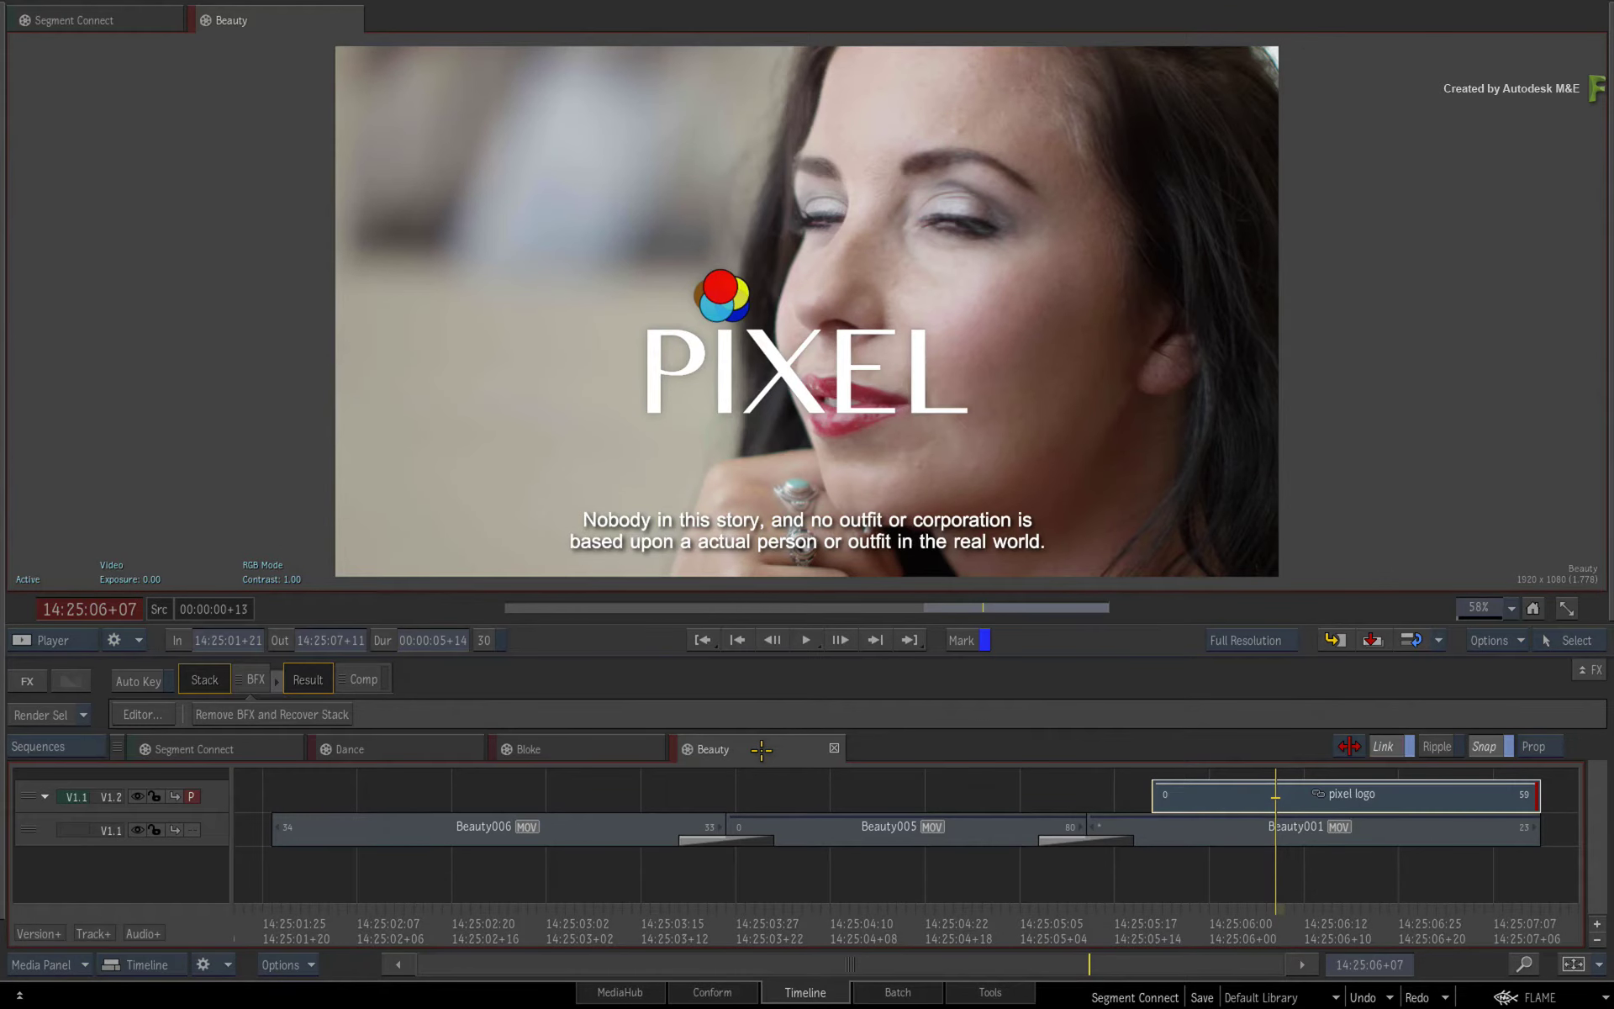
click(607, 739)
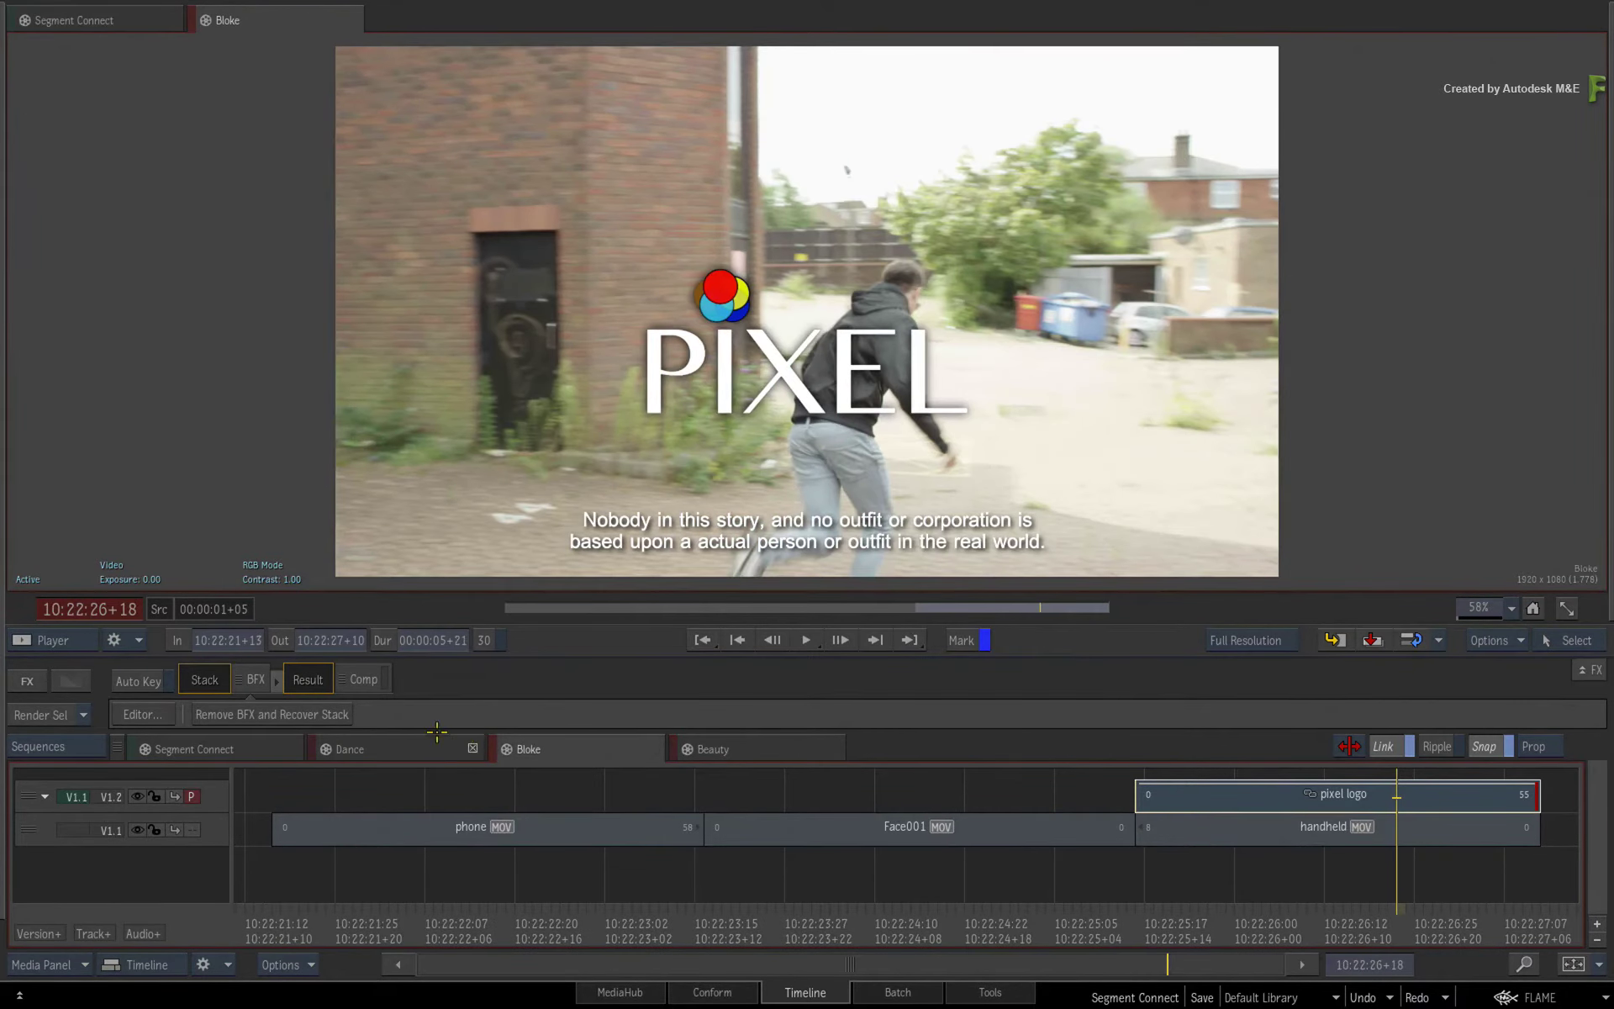
click(413, 747)
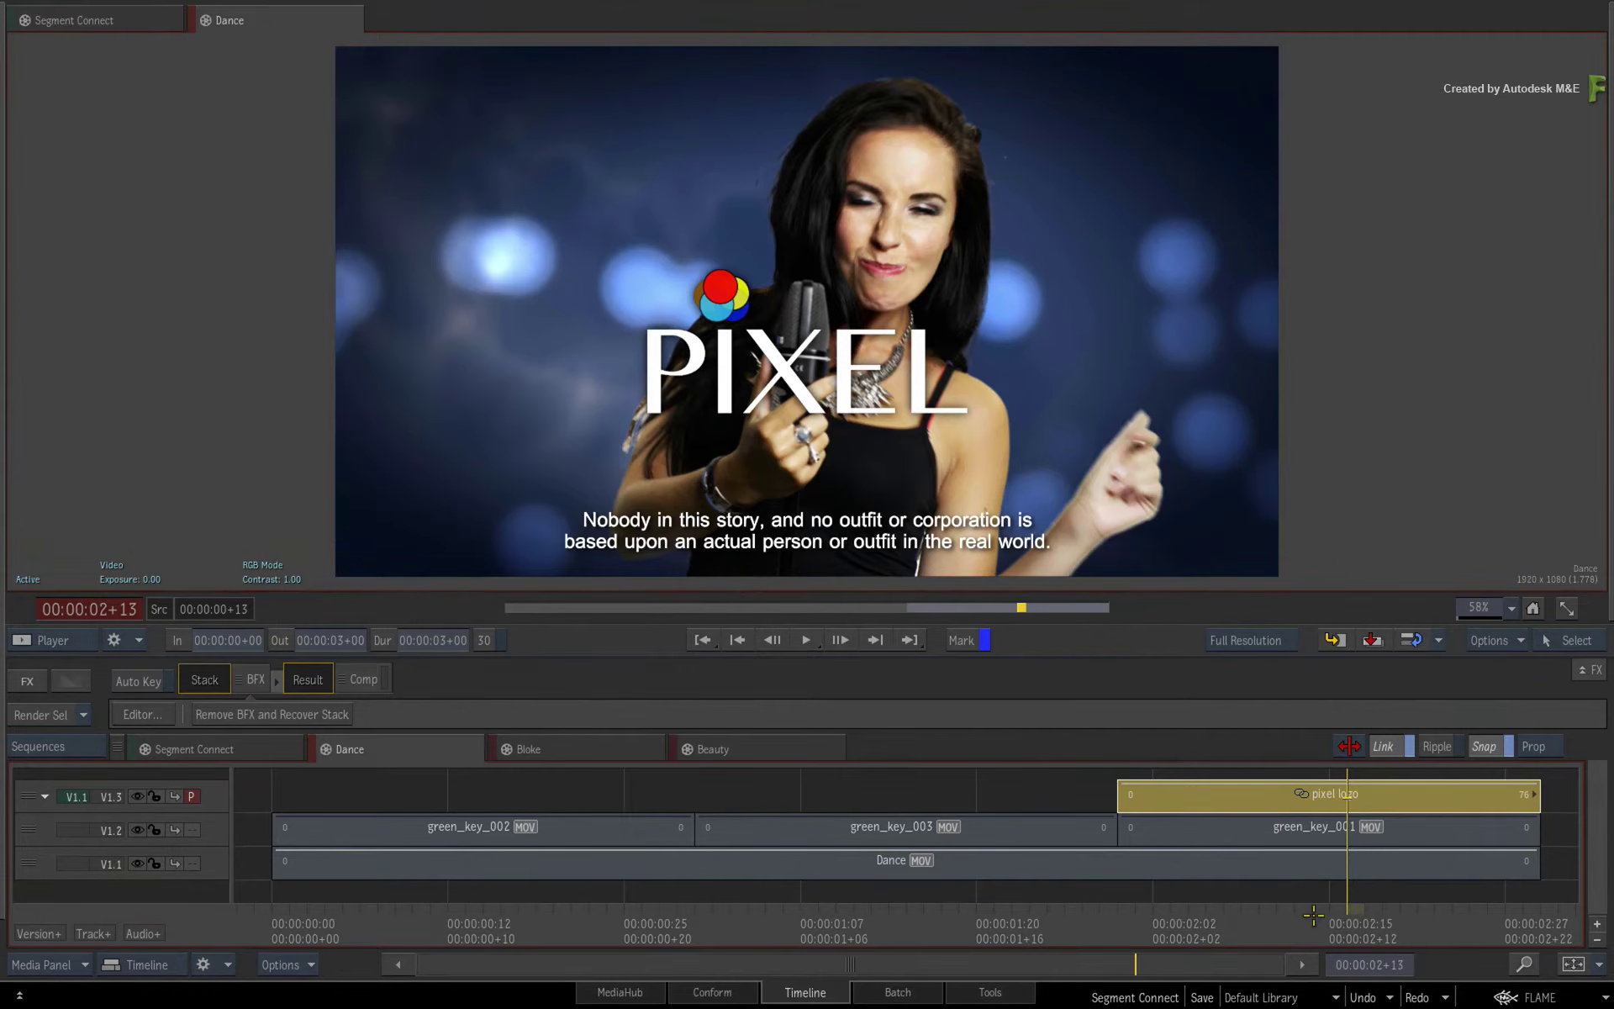
Sync Connected Segments from the Dance pixel logo to push the disclaimer fix
drag(1313, 915, 1260, 904)
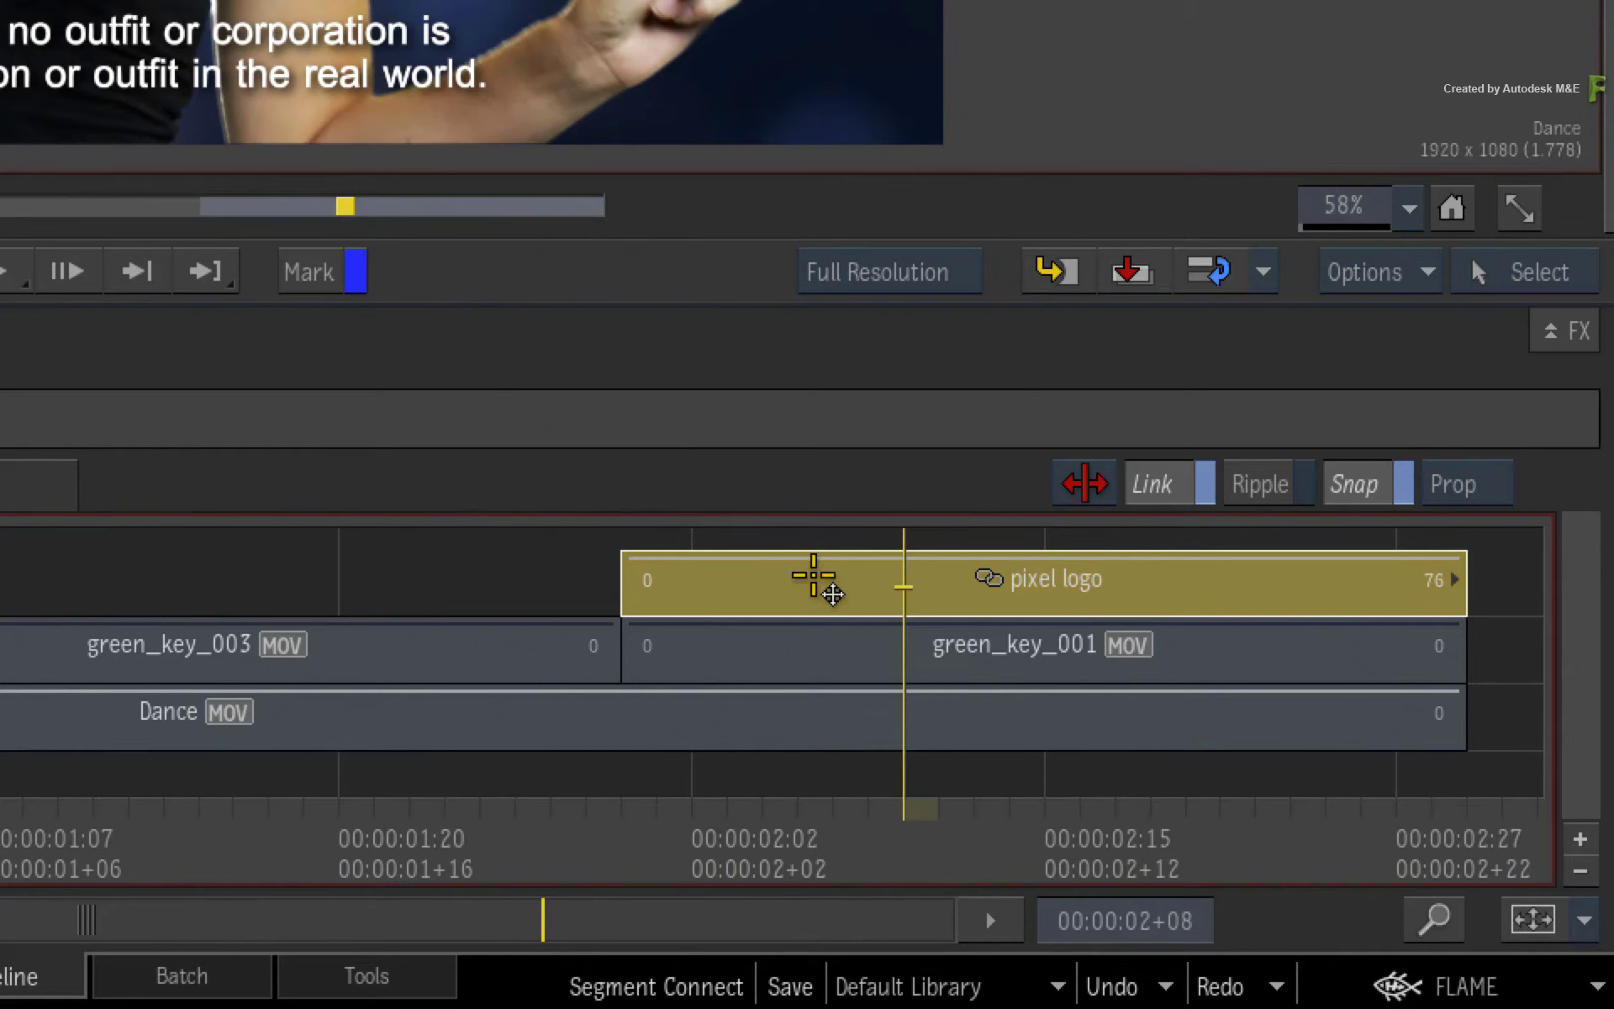
right_click(824, 592)
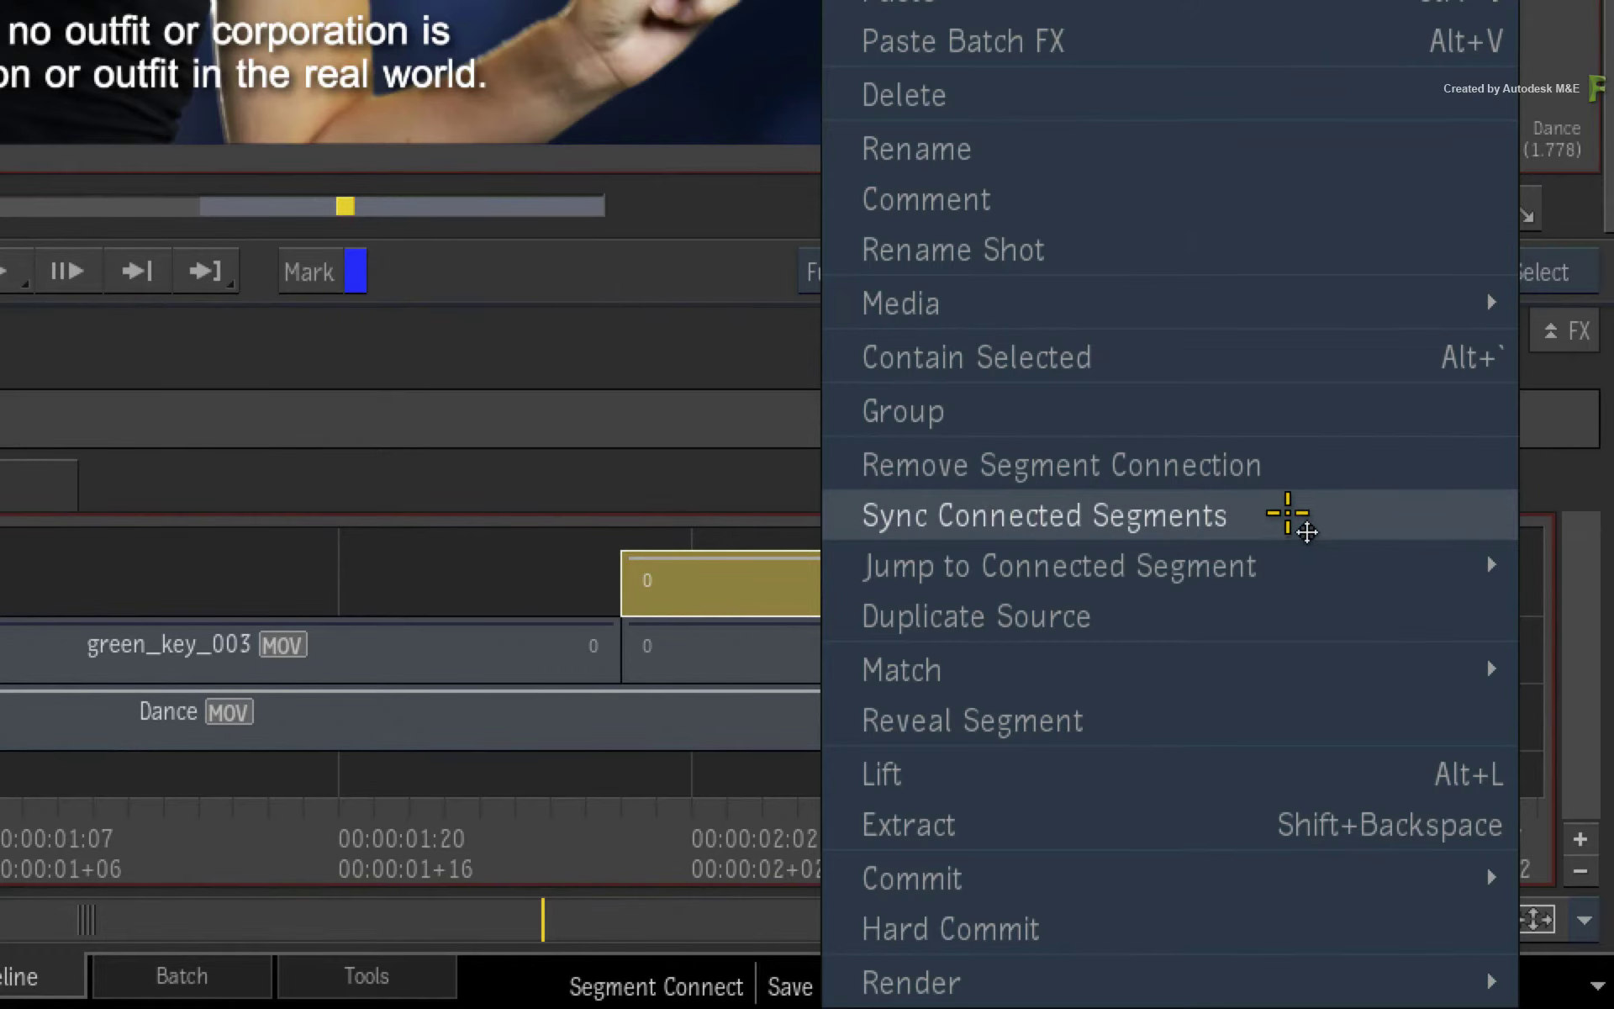
click(1288, 514)
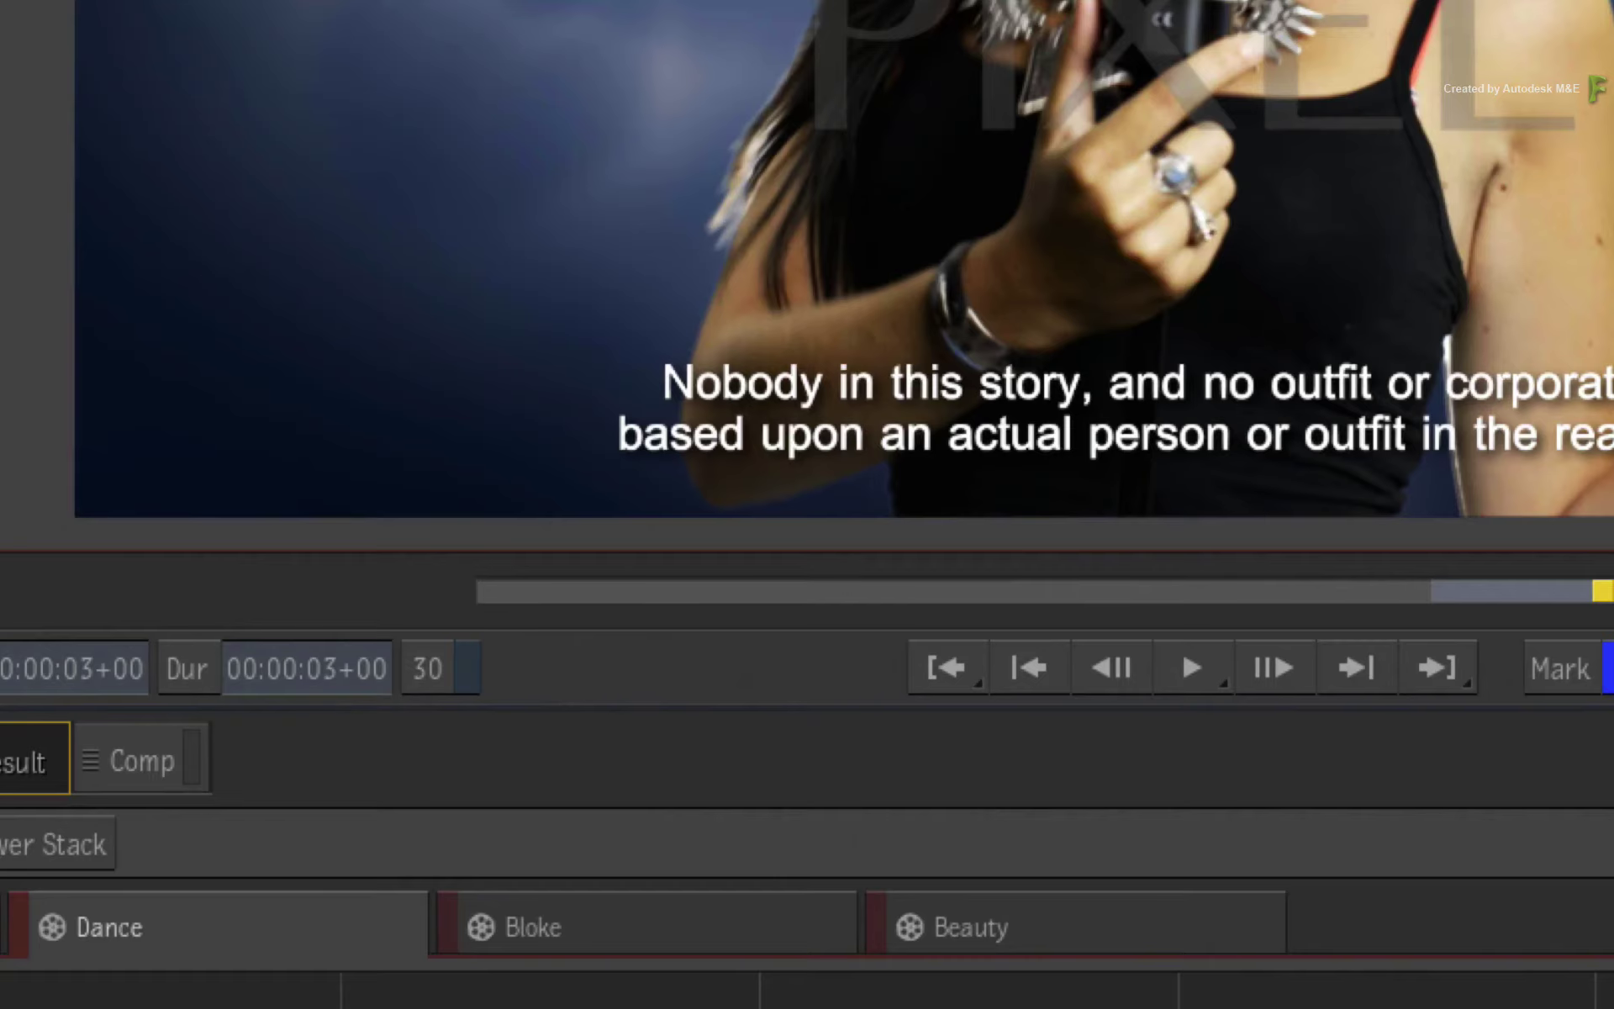
Check the Bloke, Beauty and Dance sequences to confirm the corrected disclaimer
click(715, 929)
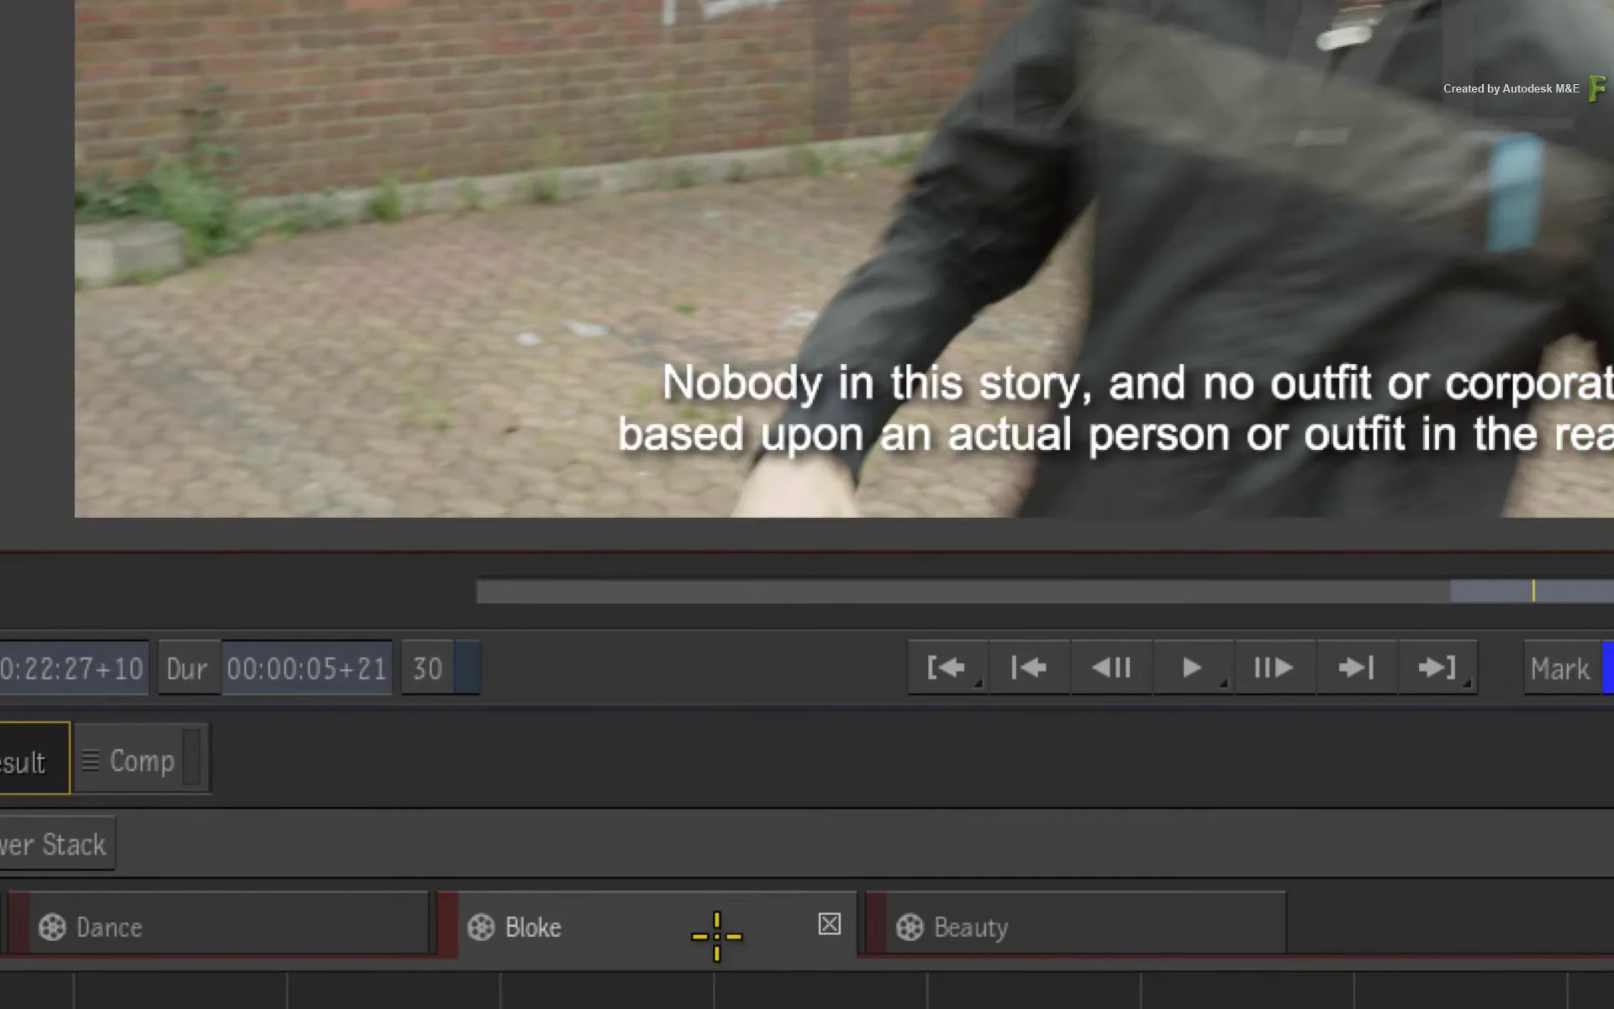
click(913, 925)
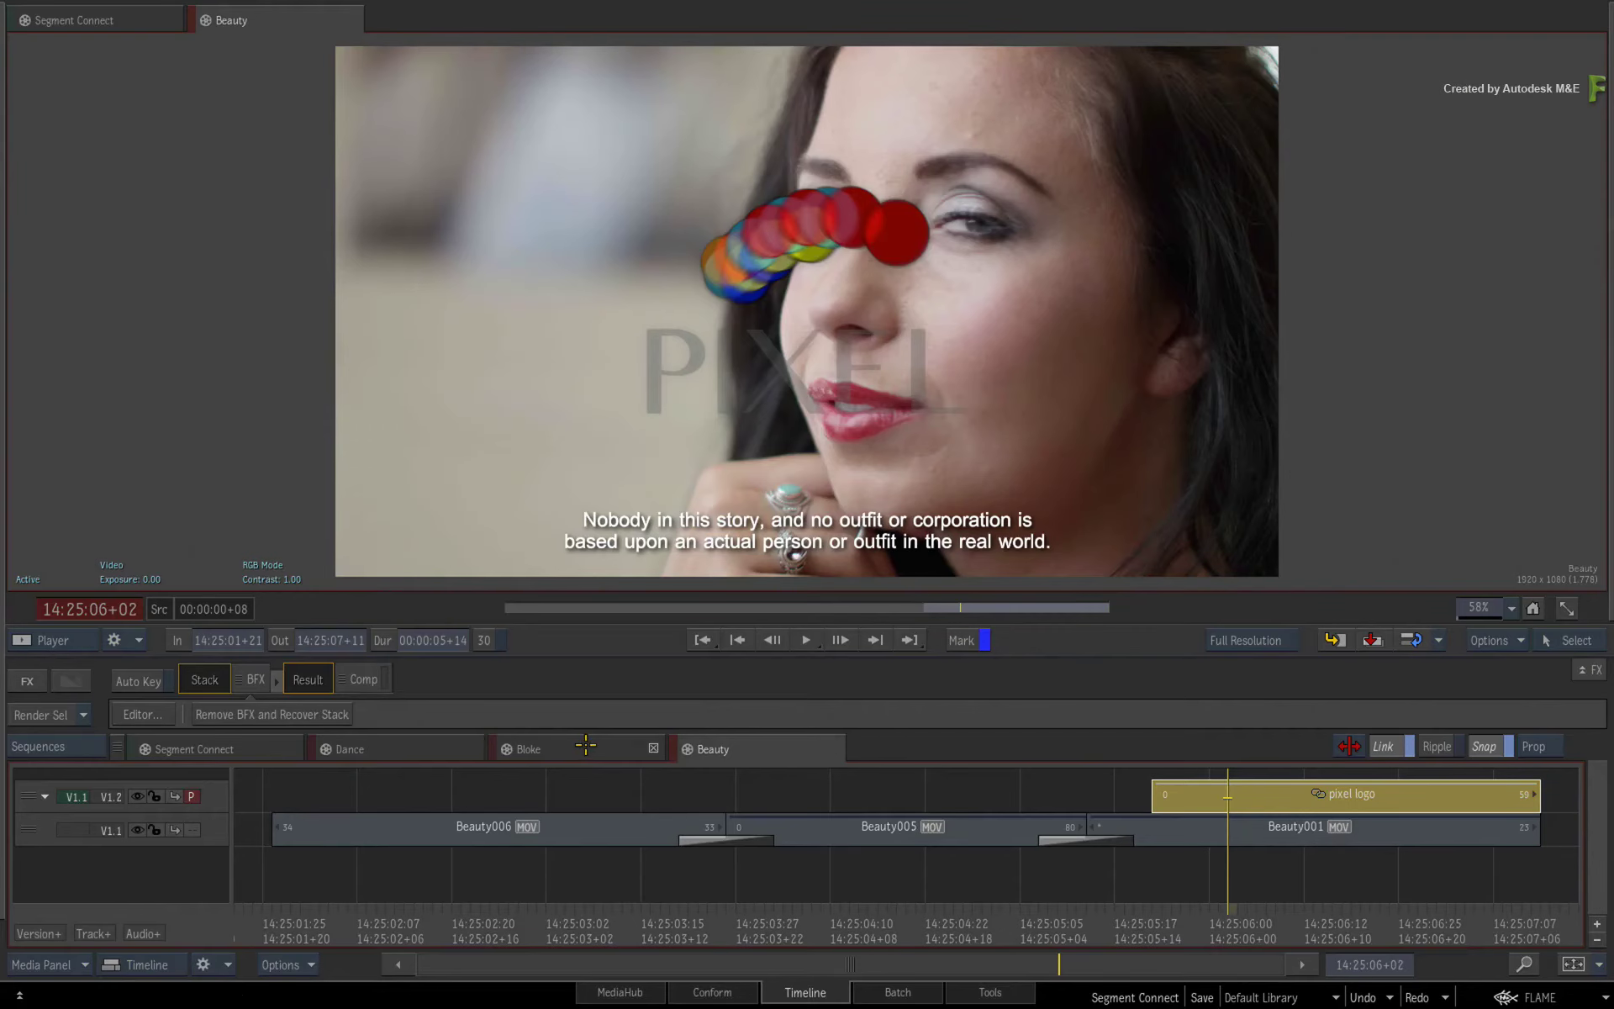
click(521, 928)
click(431, 747)
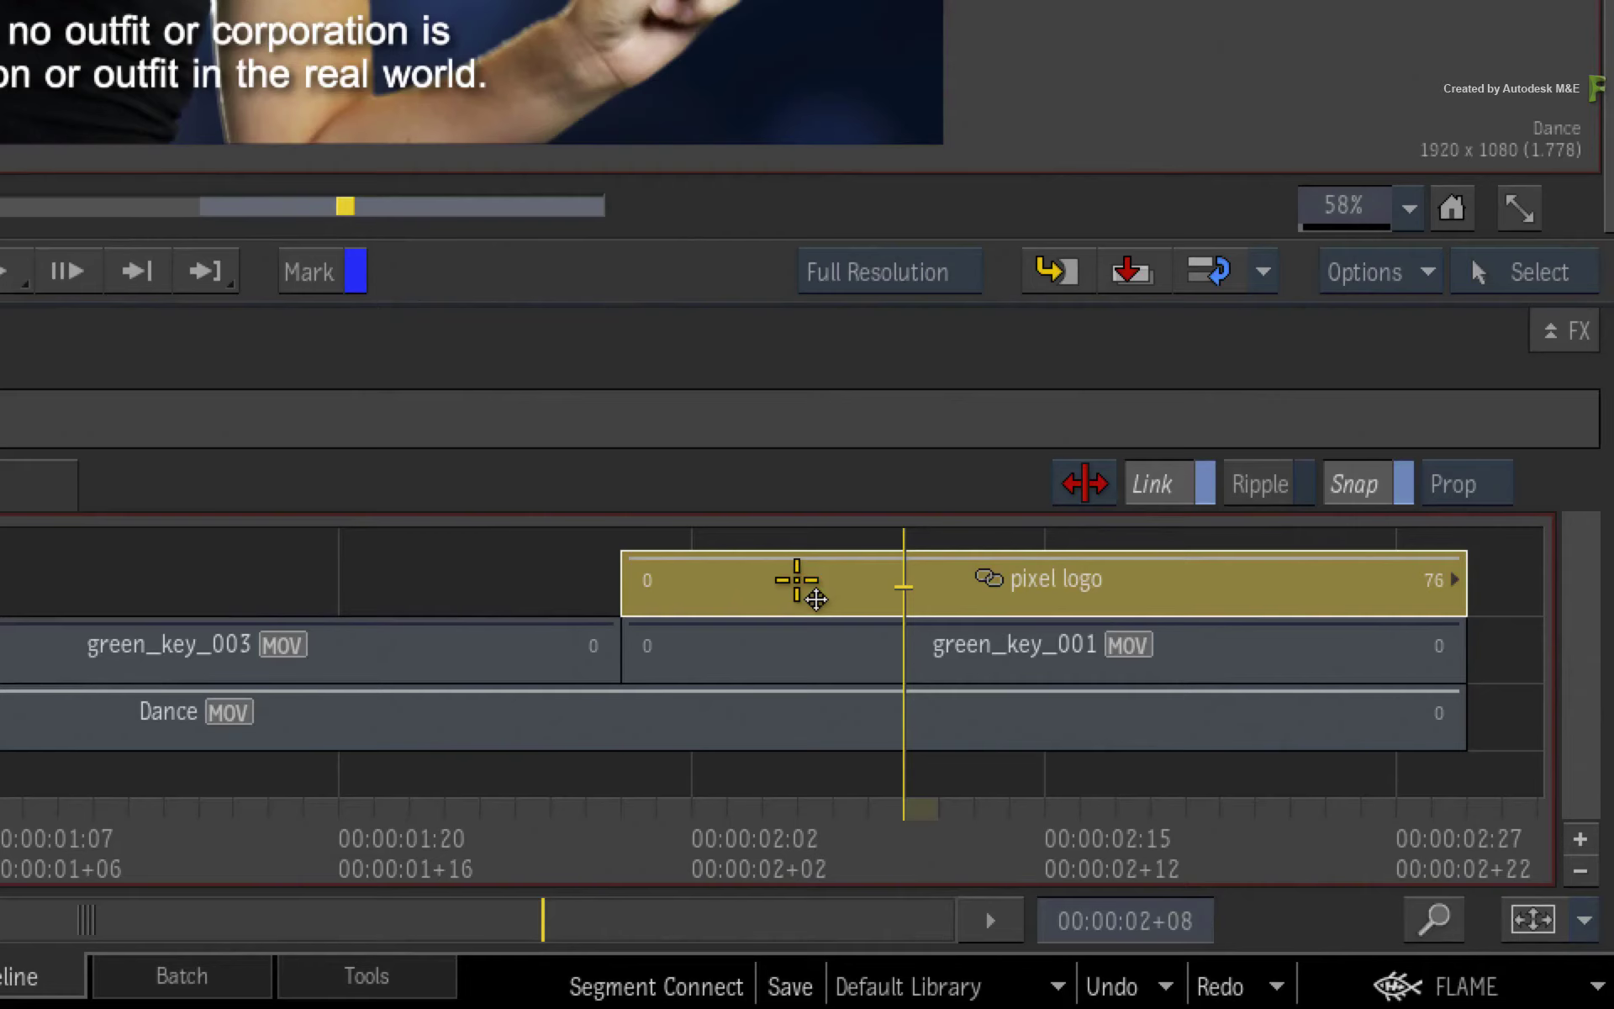
right_click(814, 603)
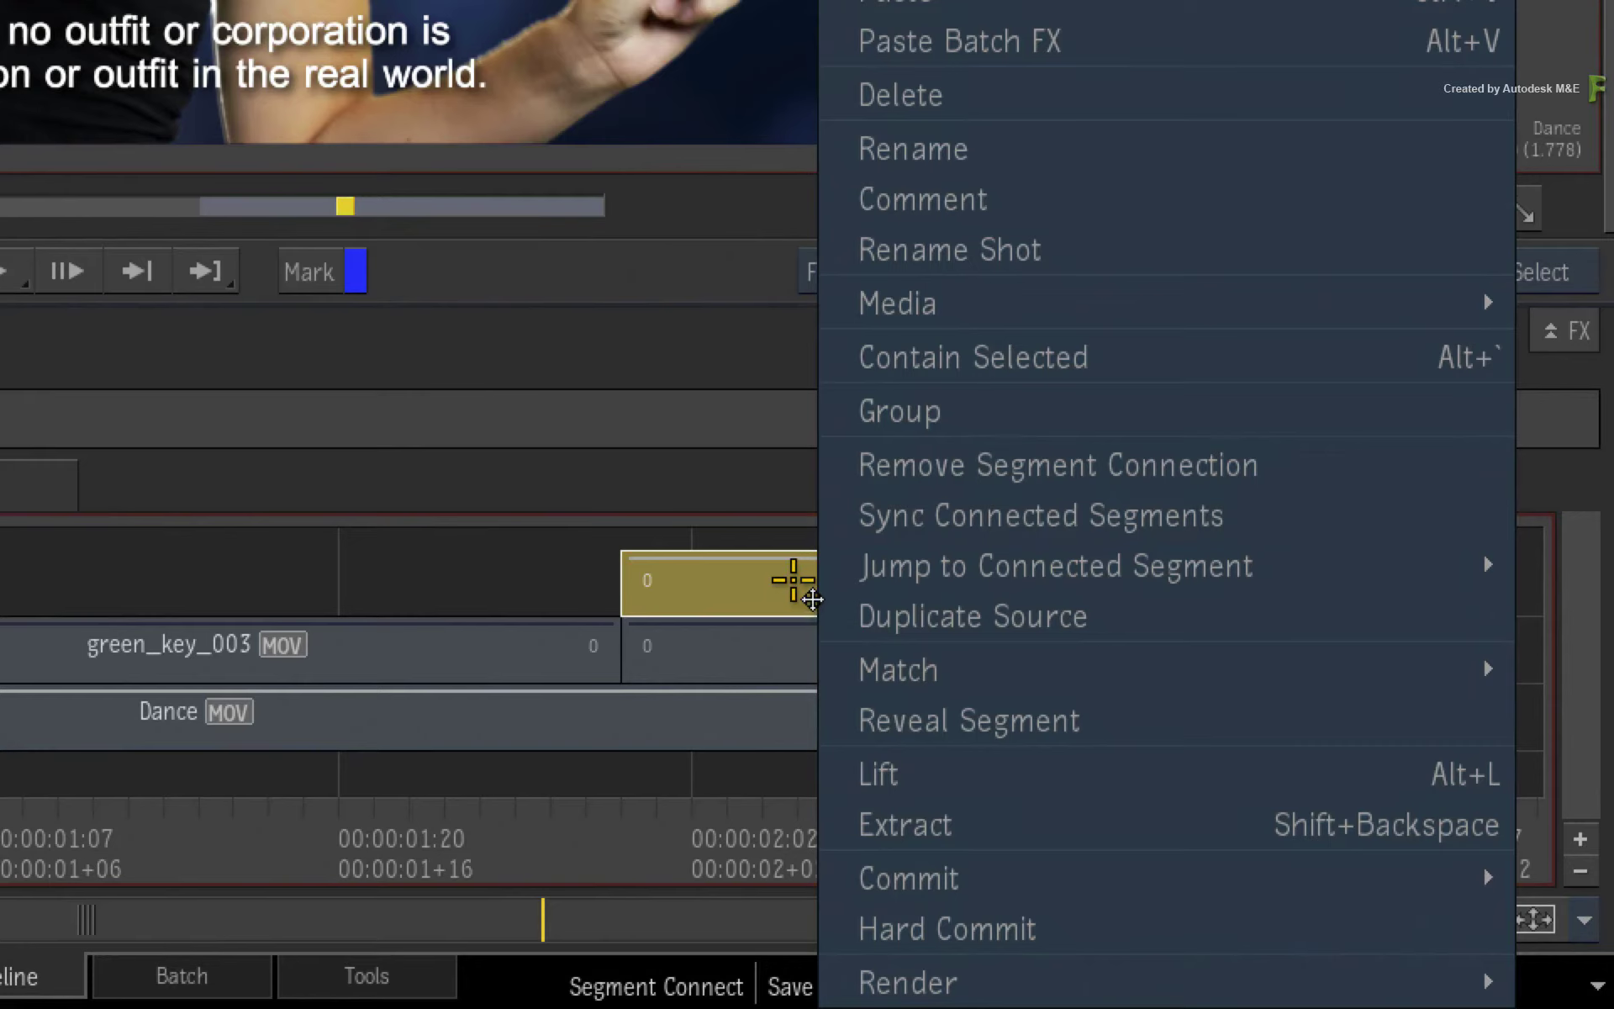
mouse_move(917, 579)
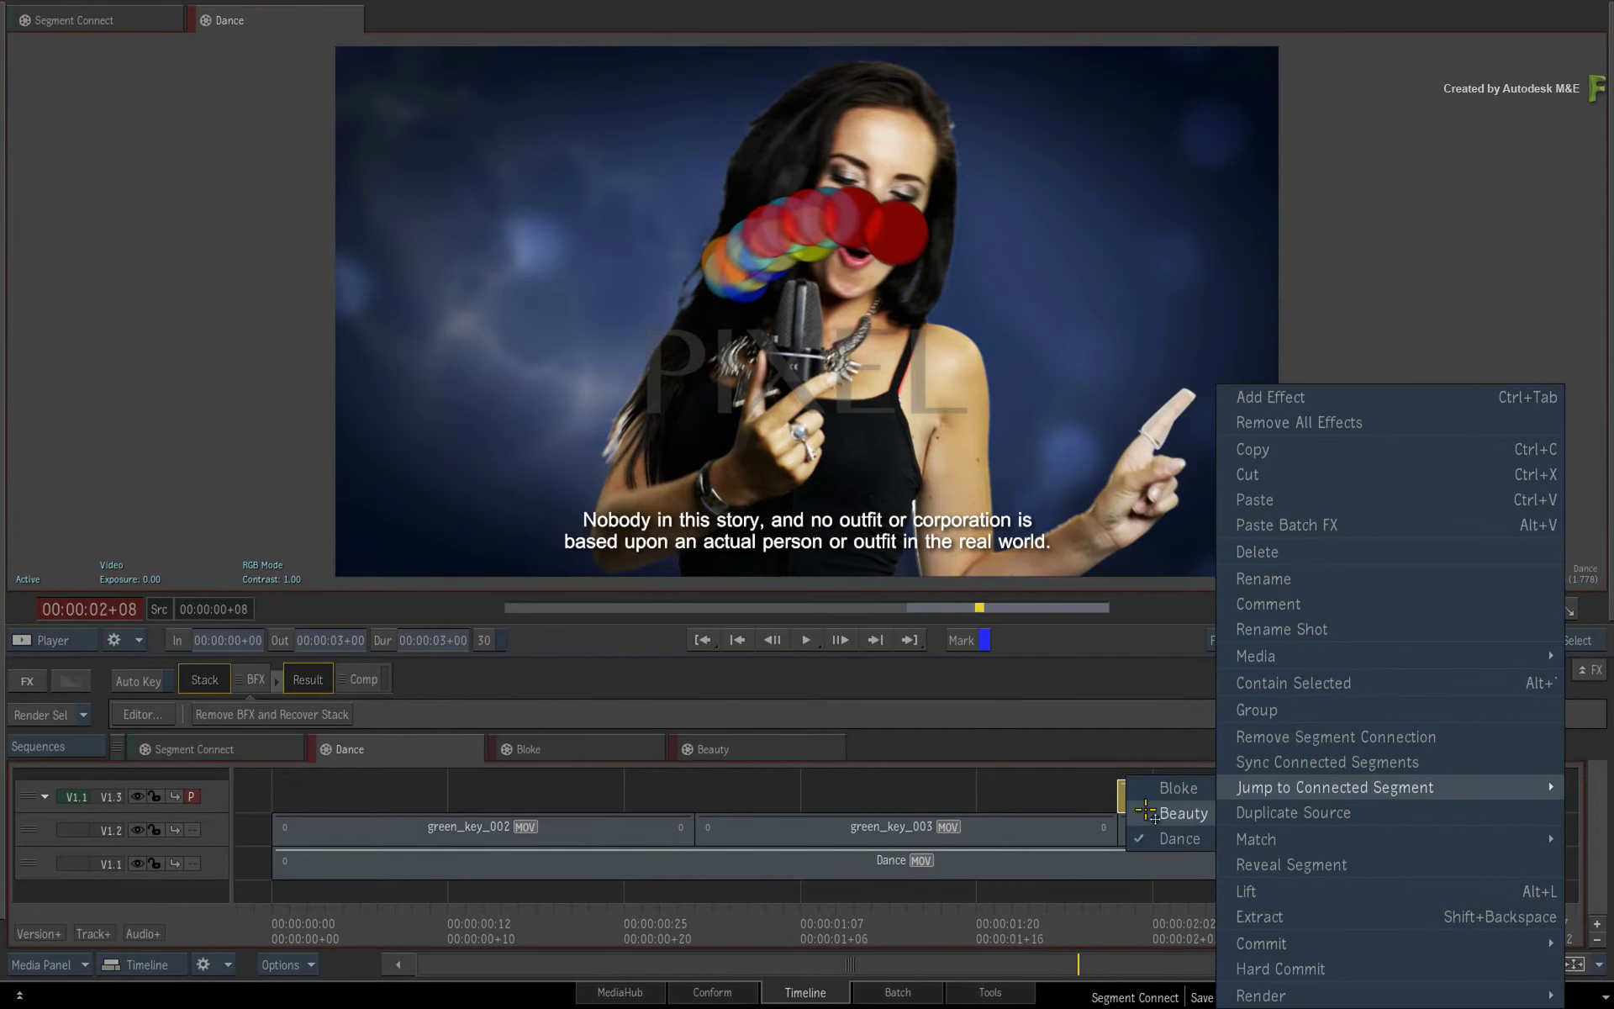
click(1148, 788)
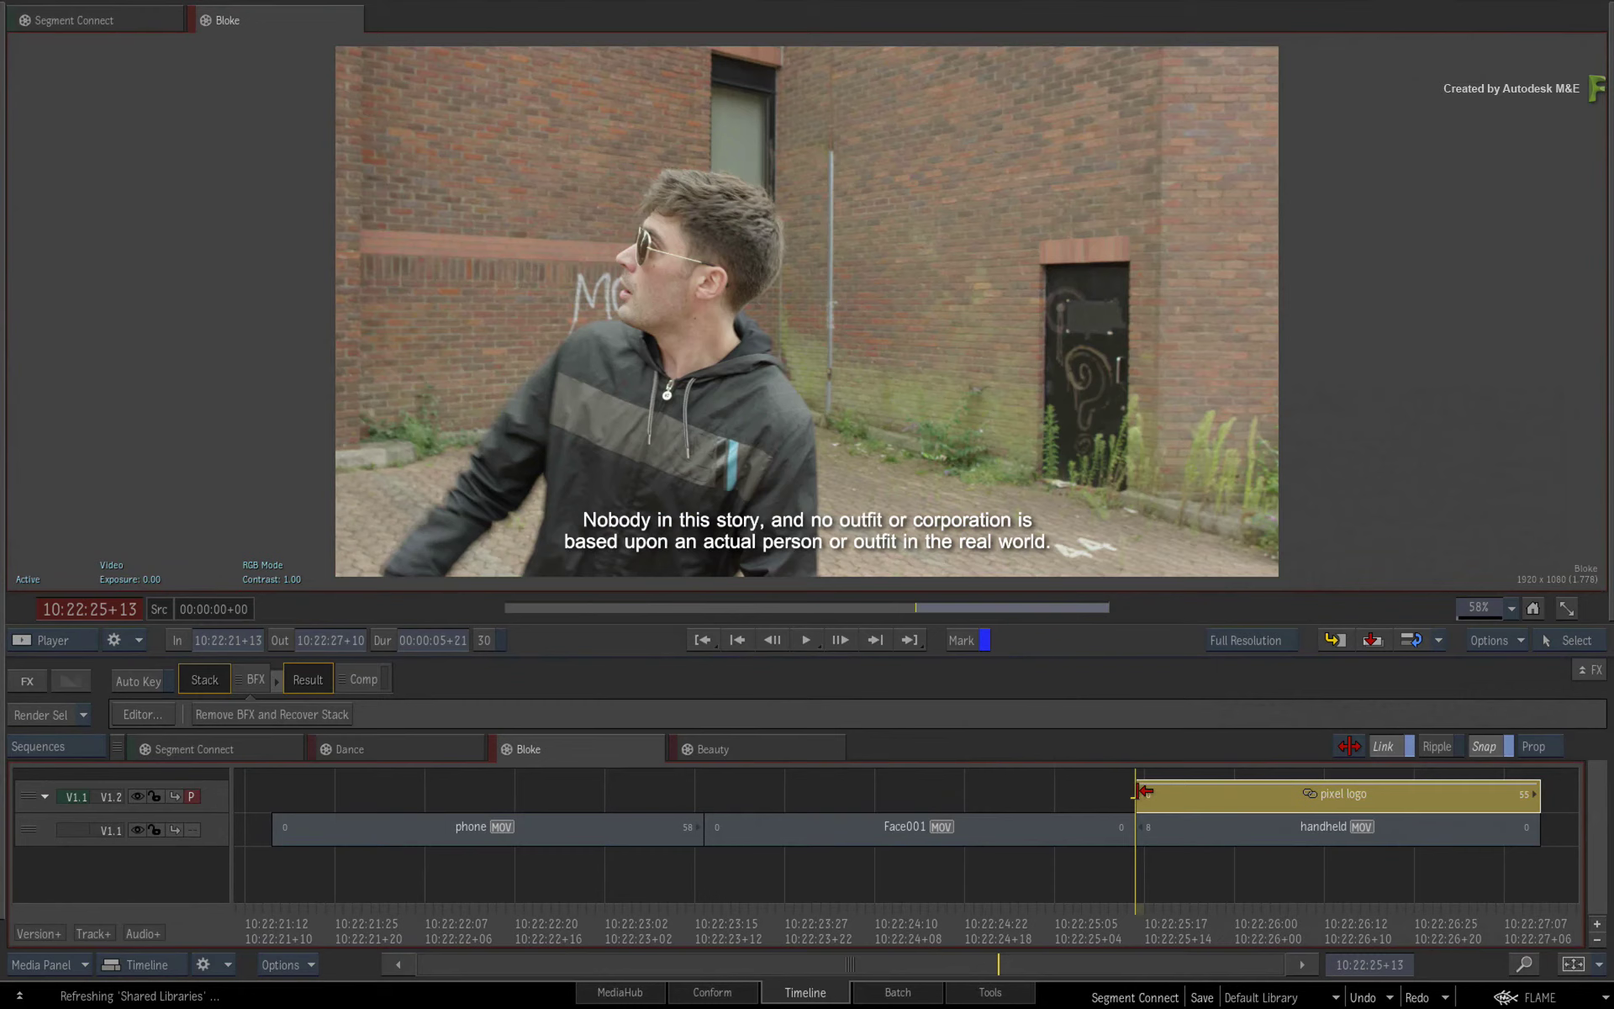
click(1189, 797)
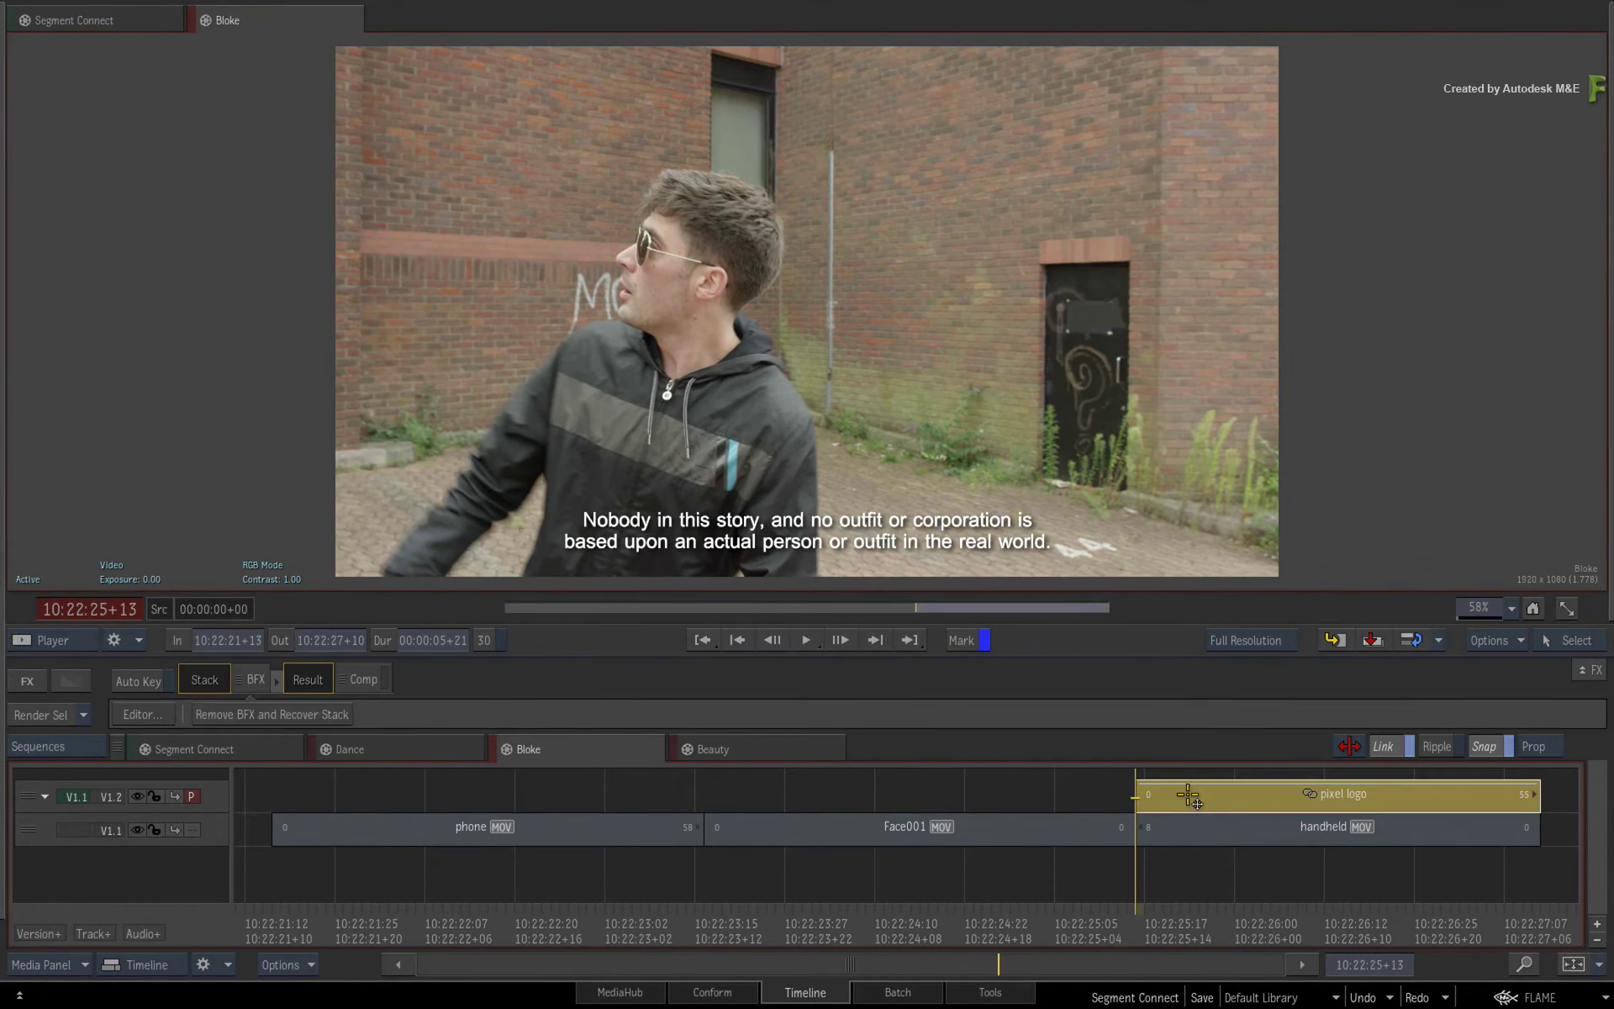
right_click(1191, 793)
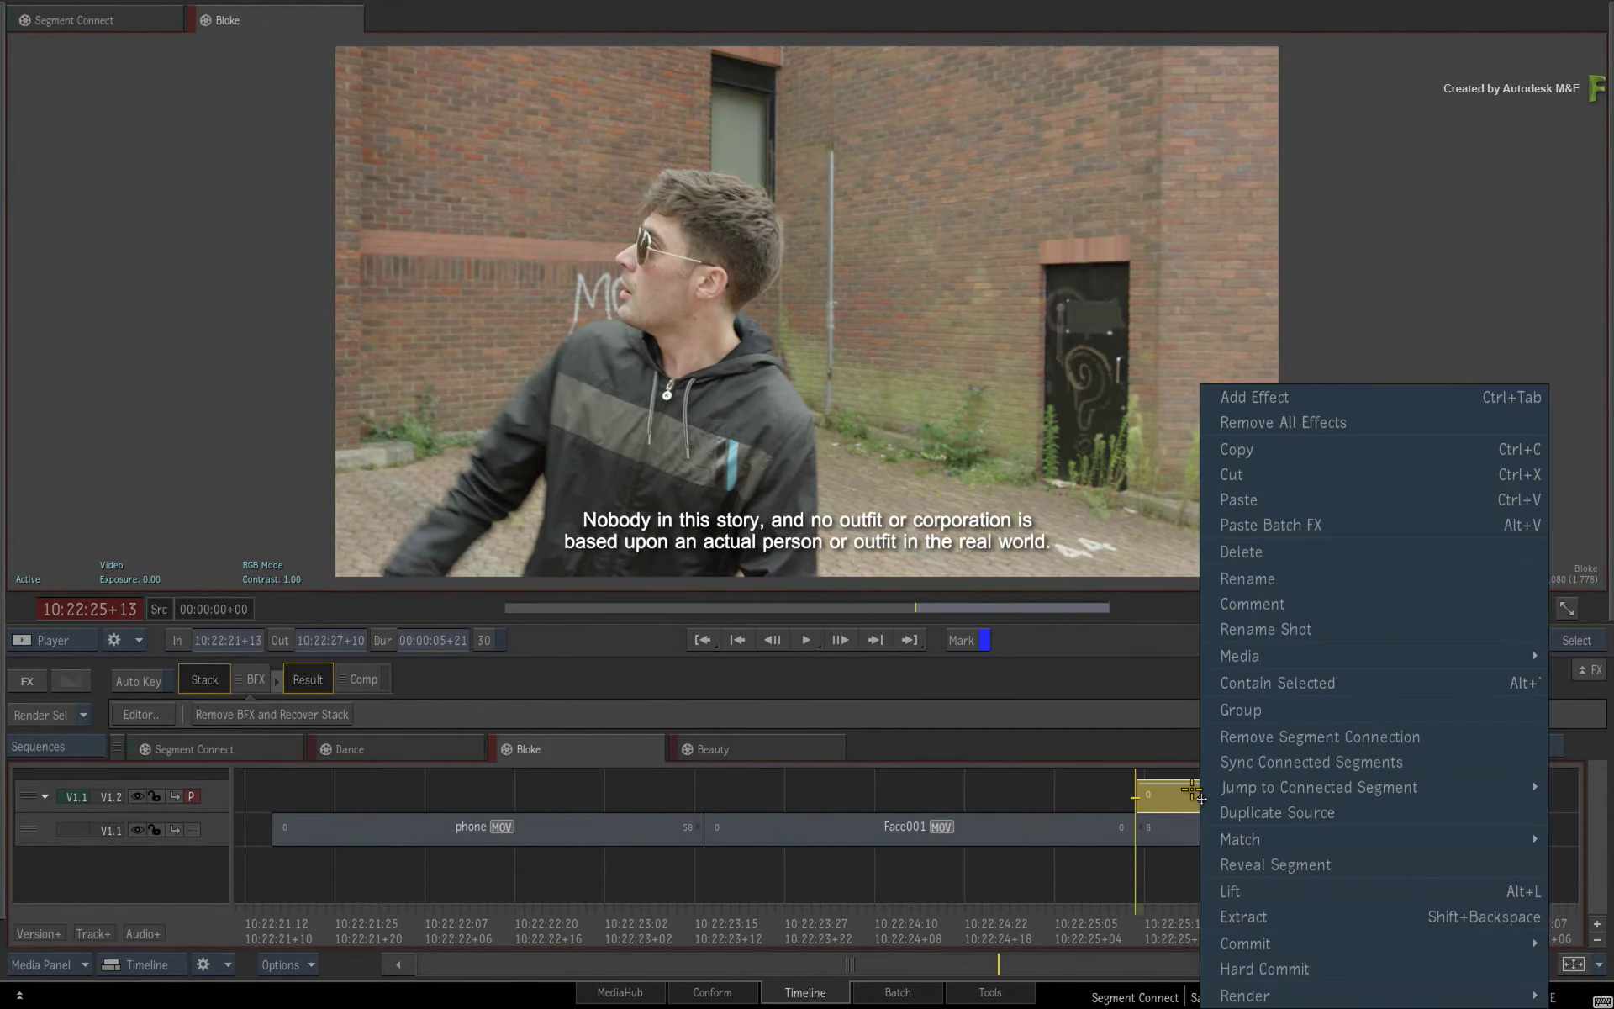
mouse_move(1235, 782)
click(1173, 809)
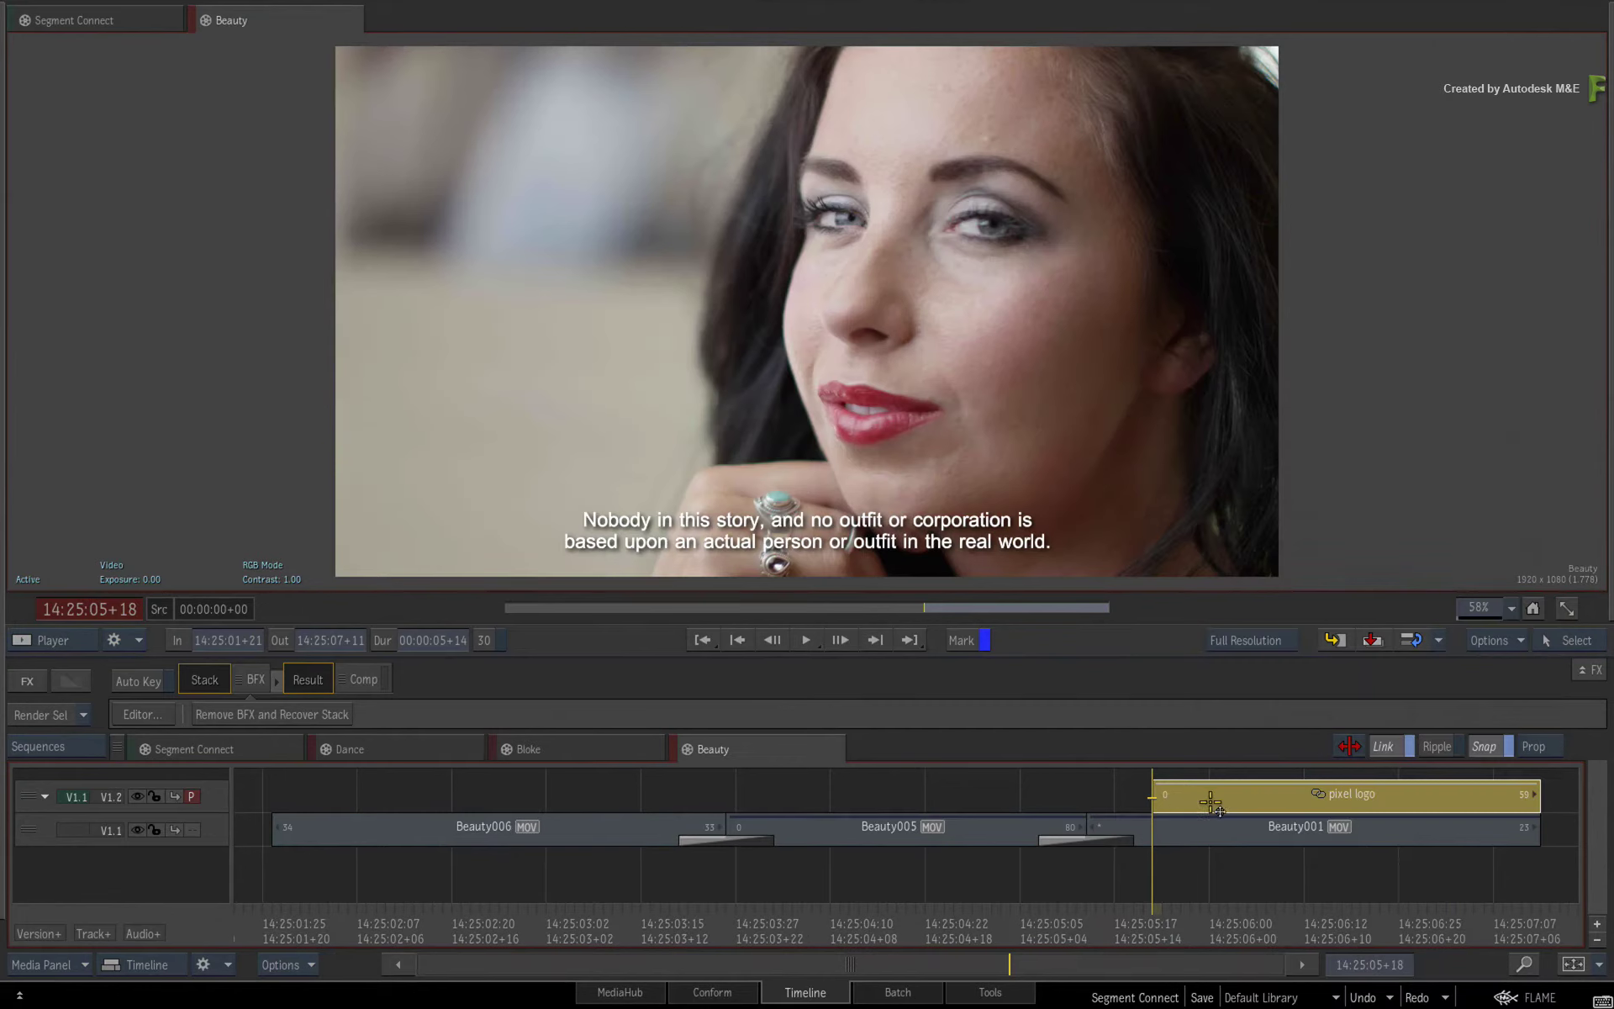
right_click(1210, 800)
mouse_move(1221, 791)
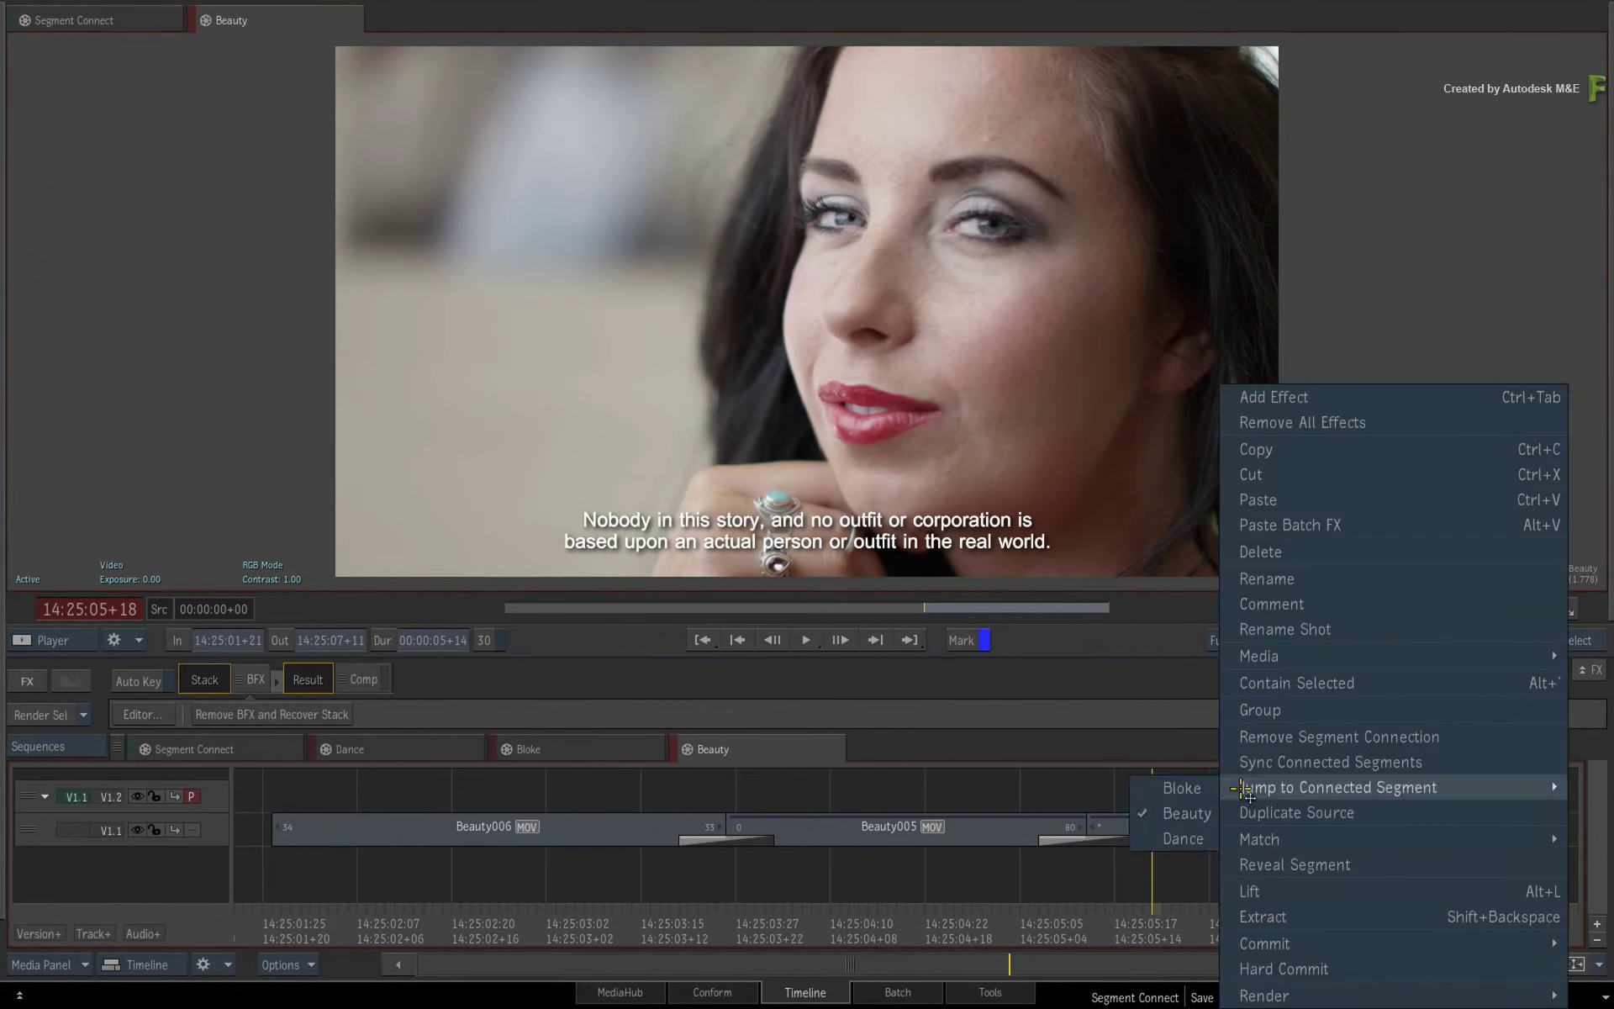
click(1186, 839)
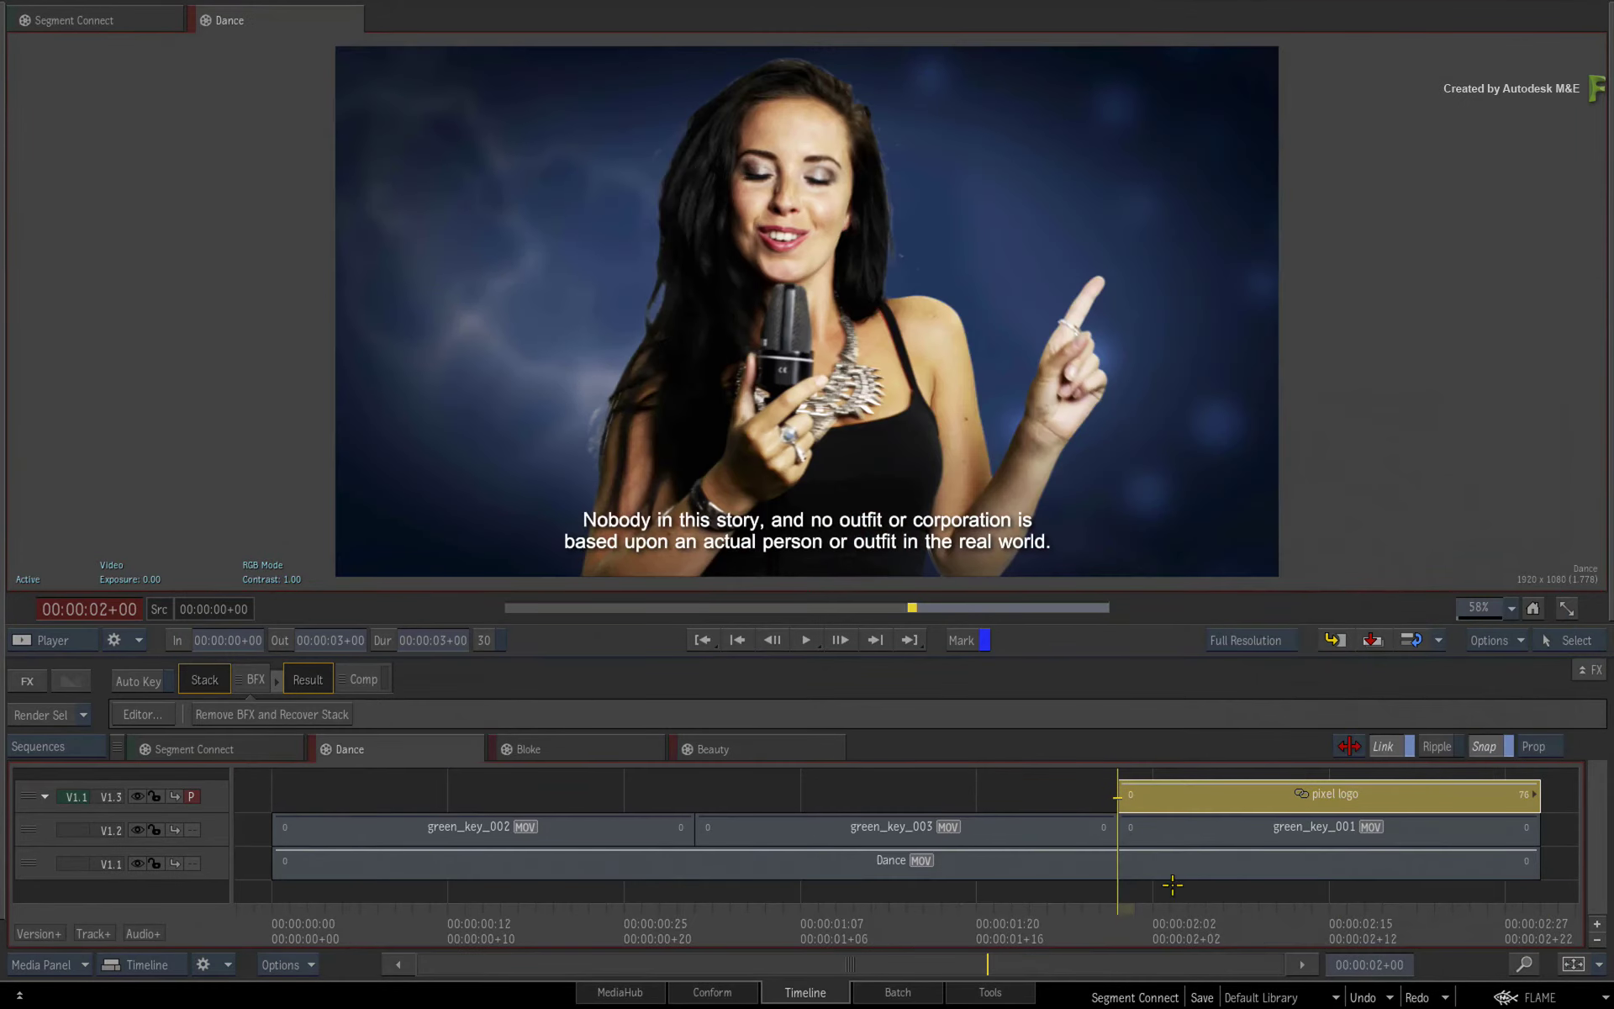
Show the sequences as reels and load Bloke, Beauty and Dance to check each PIXEL logo
drag(1172, 884, 1233, 897)
key(ctrl+3)
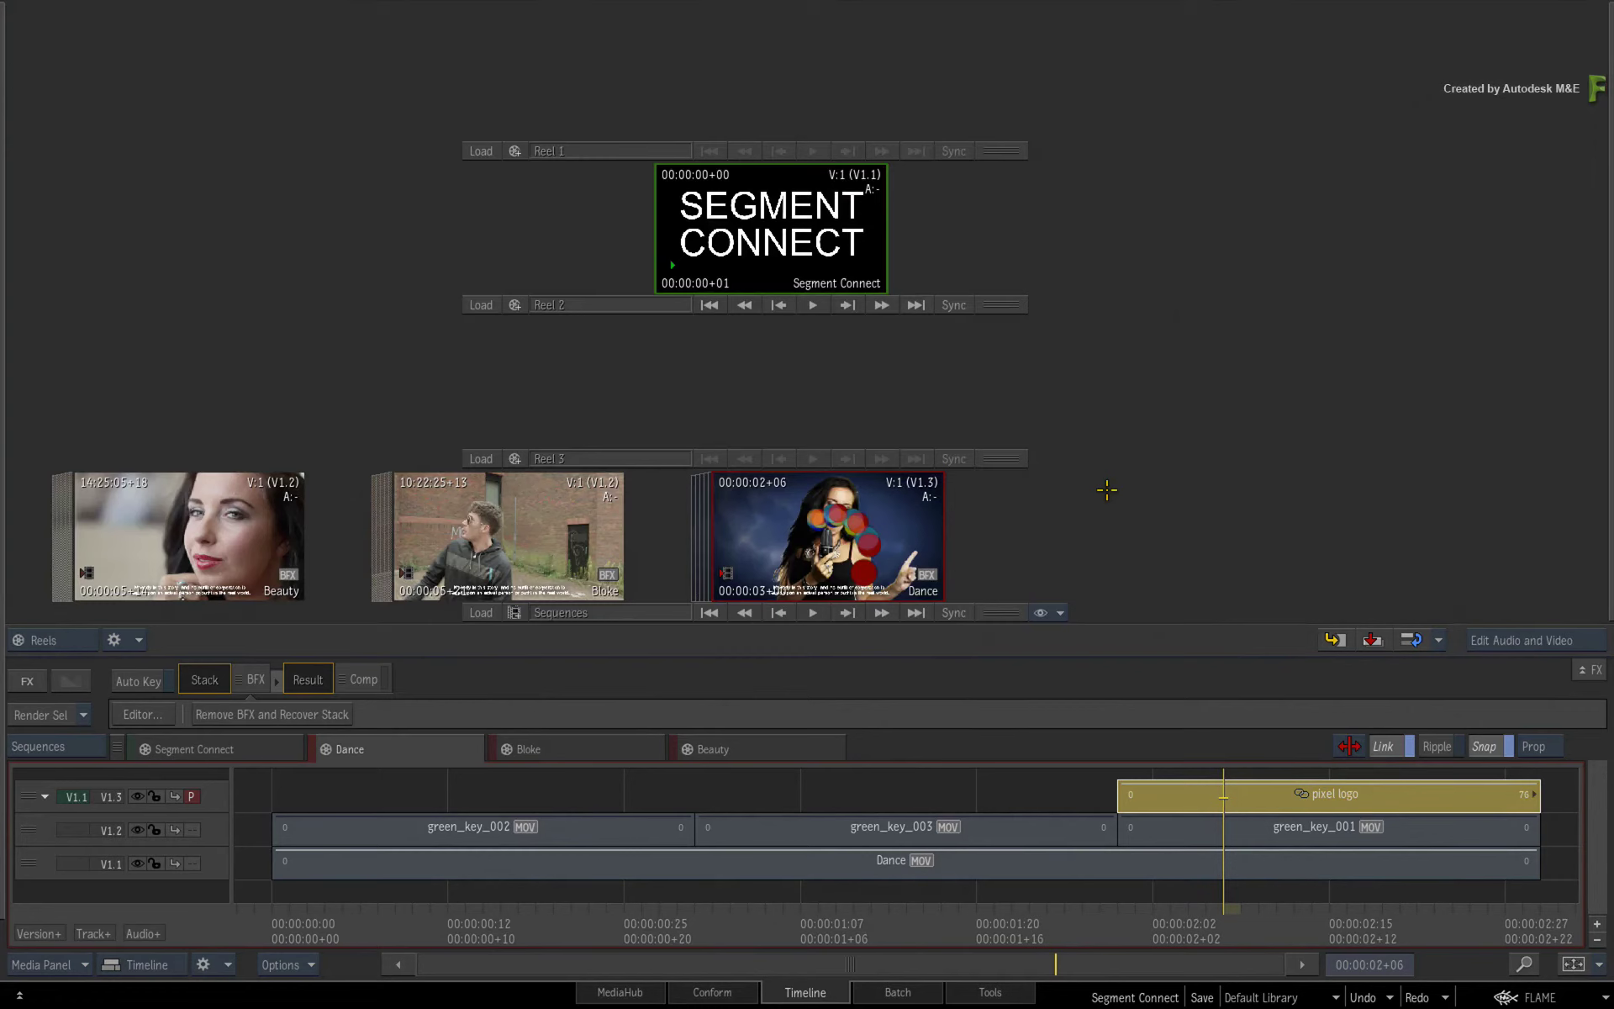
drag(786, 505, 986, 557)
click(574, 586)
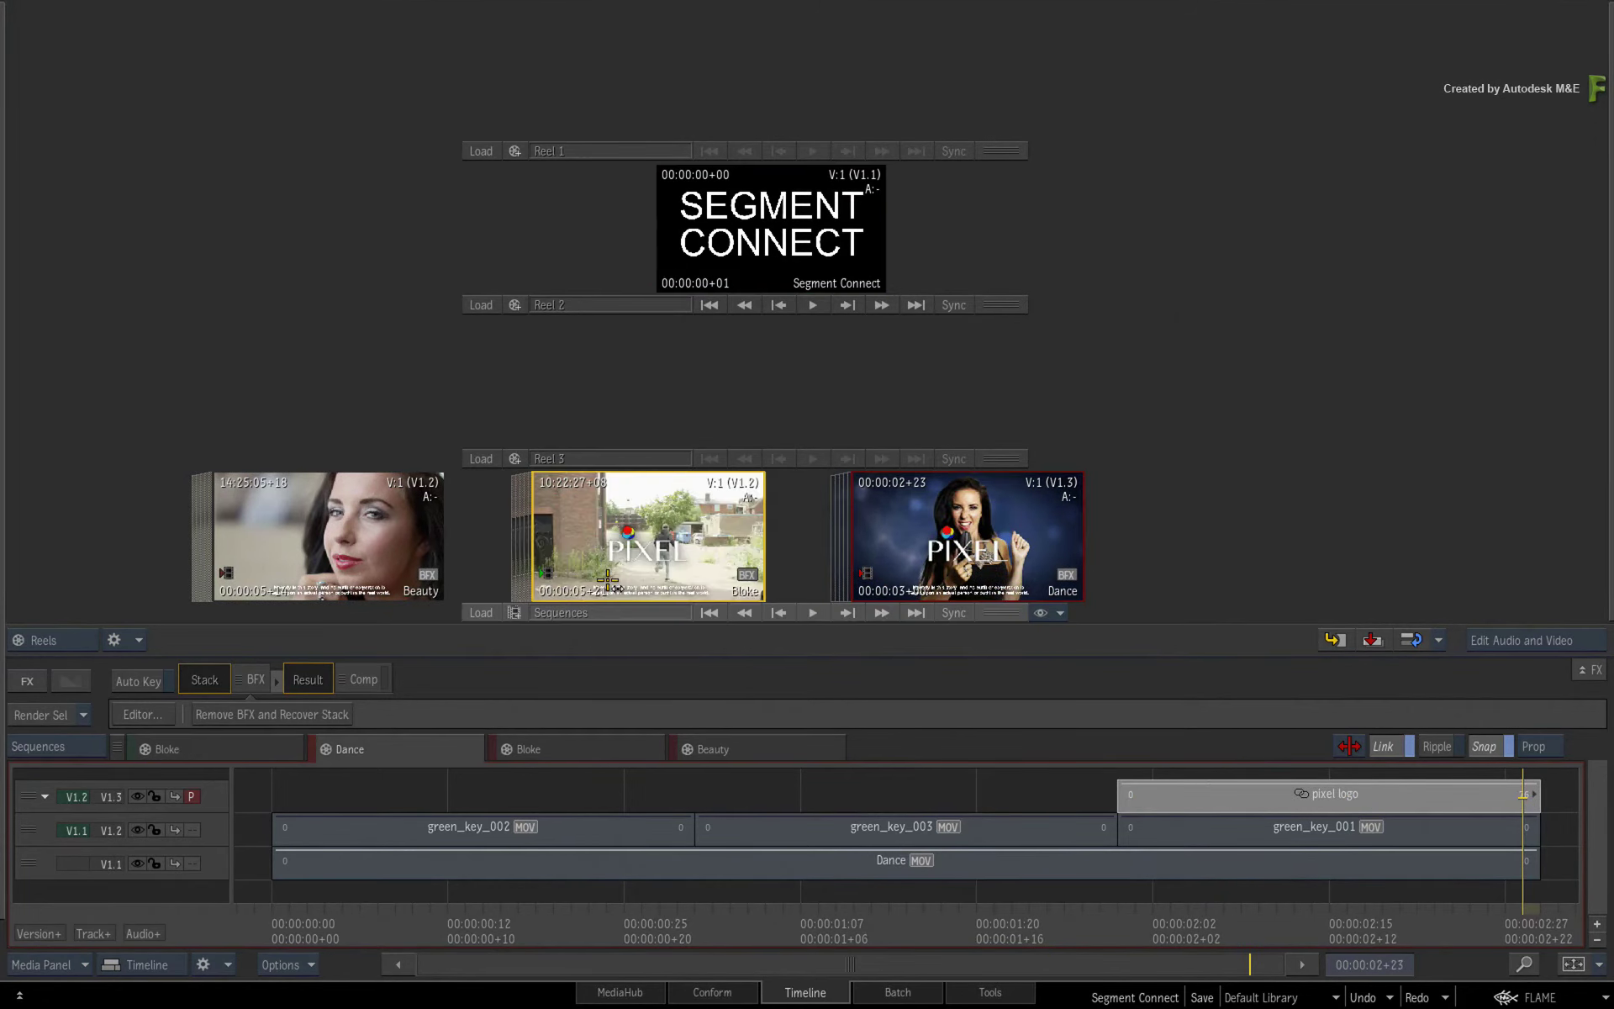
click(250, 588)
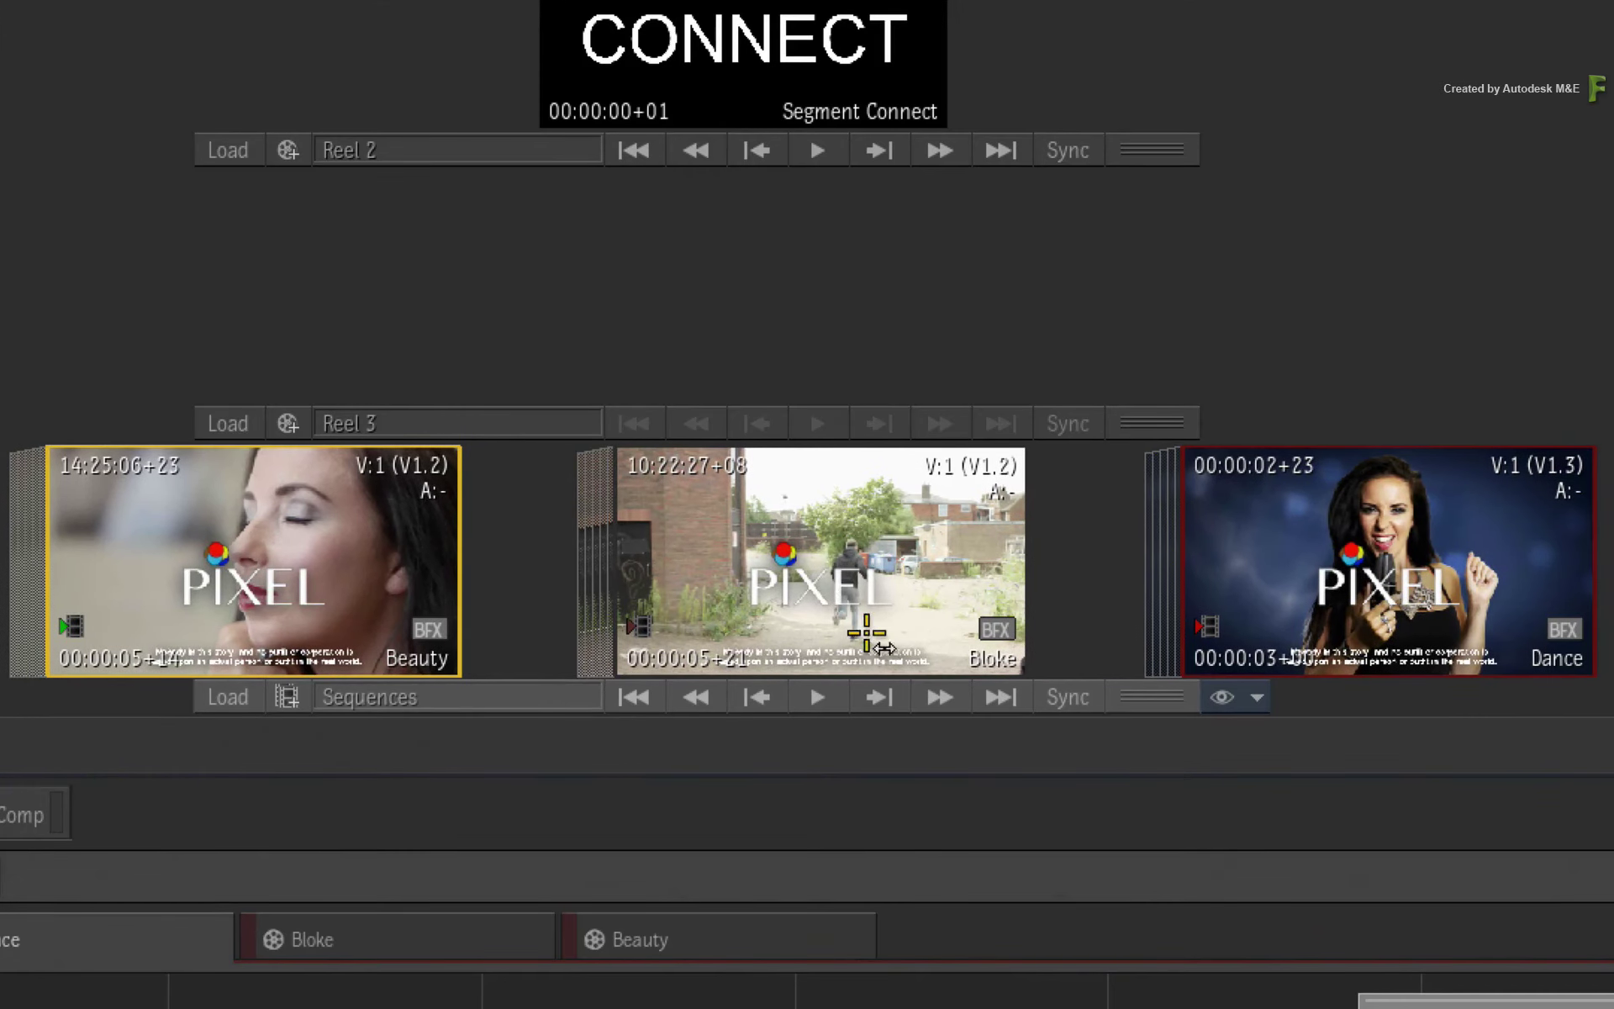
click(1409, 549)
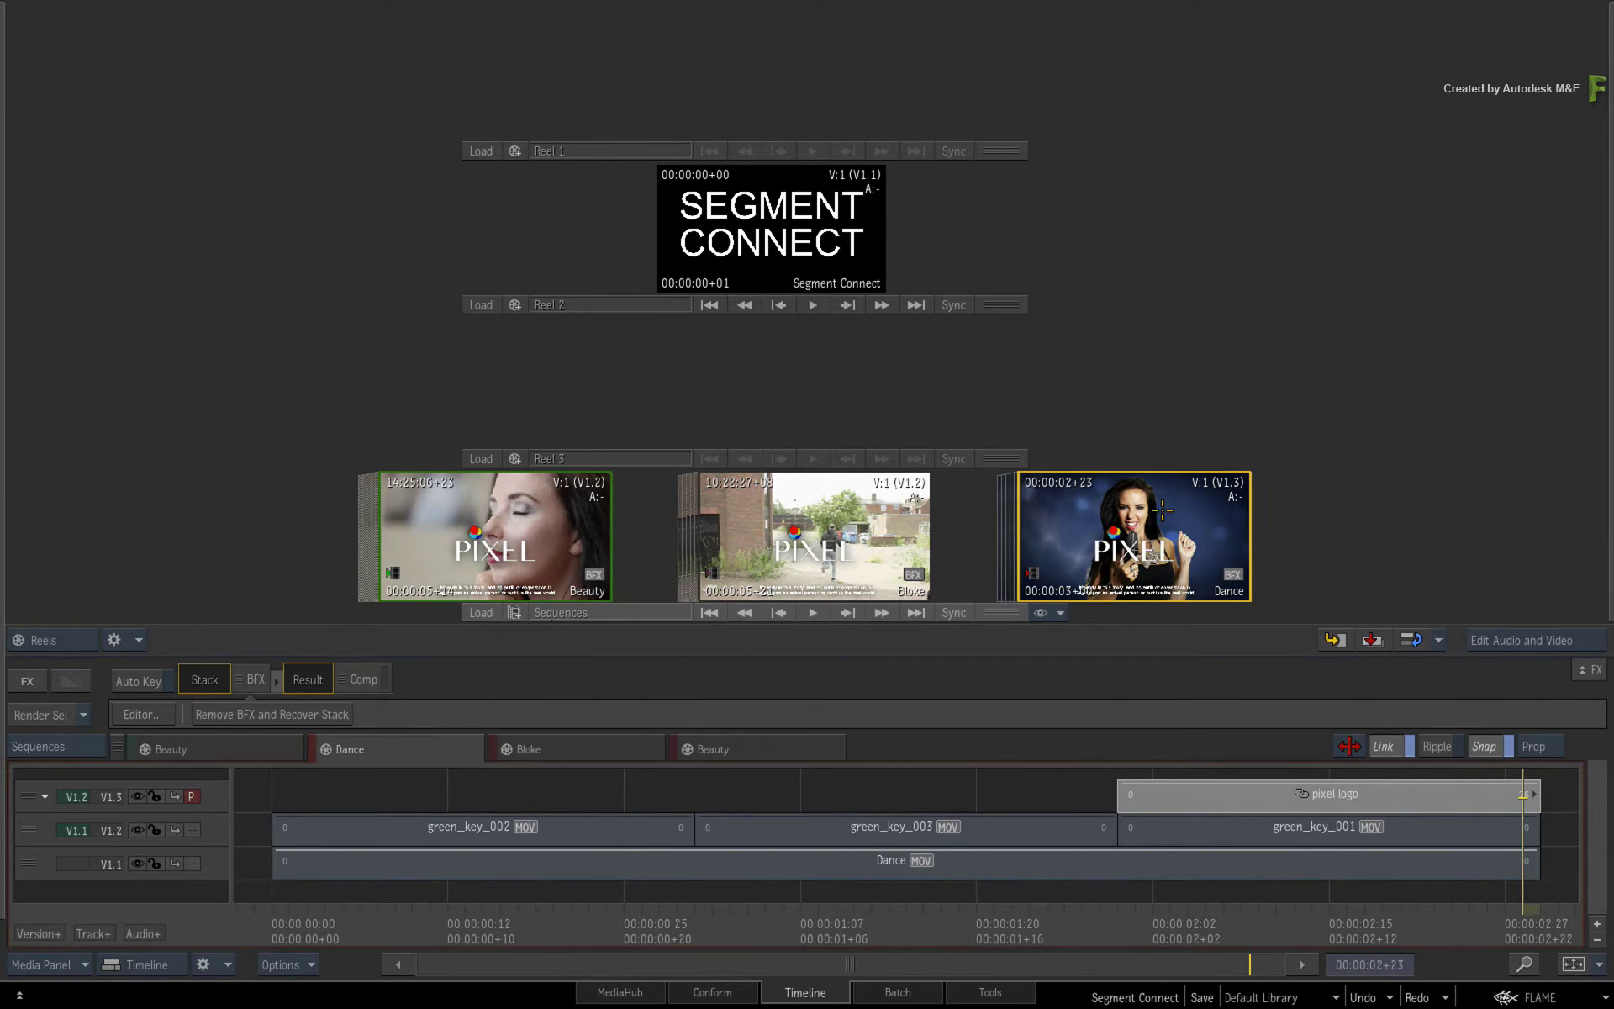
mouse_move(5, 421)
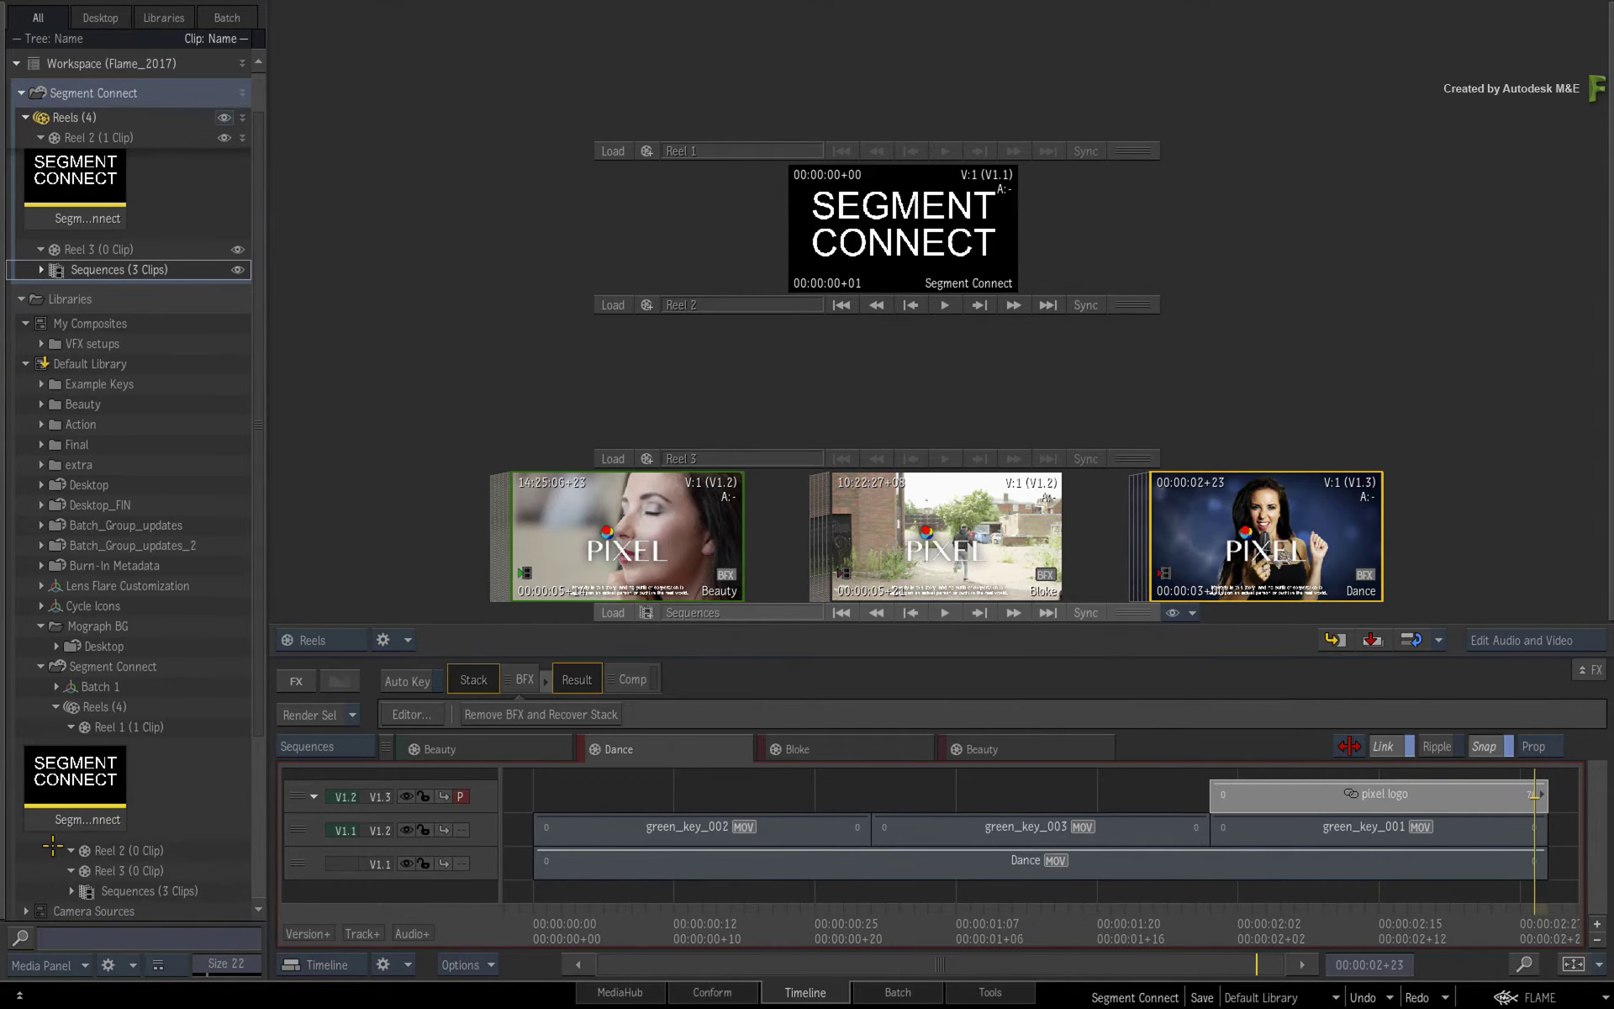
mouse_move(3, 562)
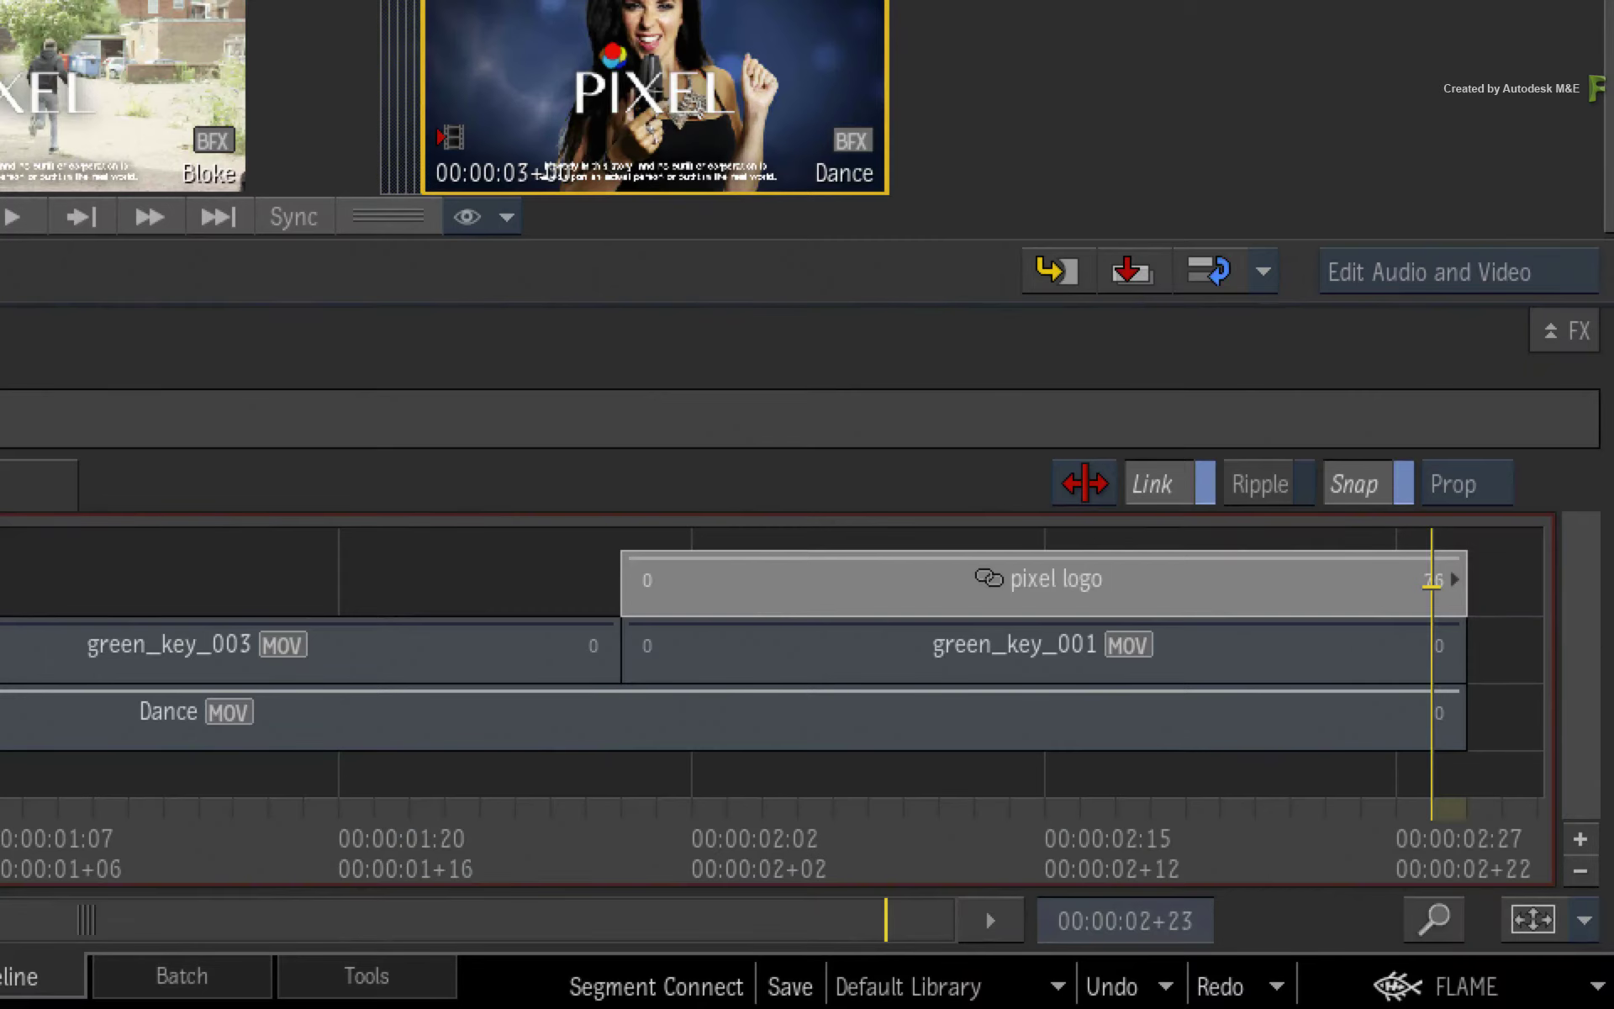
Remove the Dance pixel logo's segment connection, undo and redo it, then reselect the segment
click(989, 599)
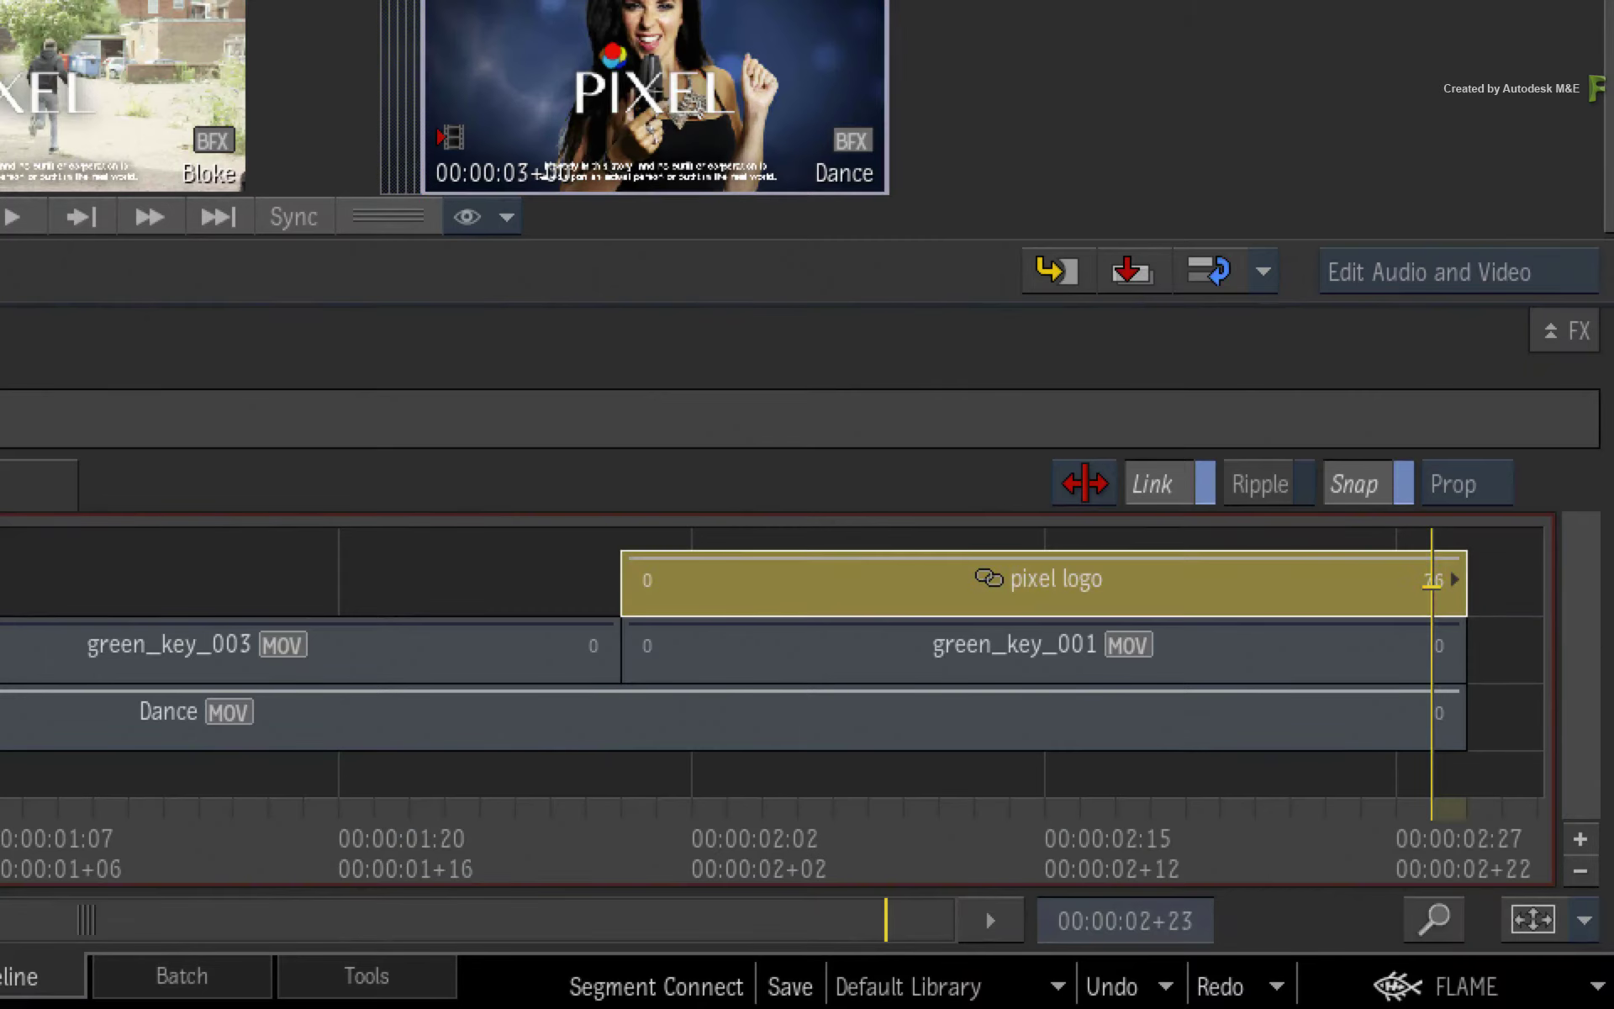
right_click(868, 602)
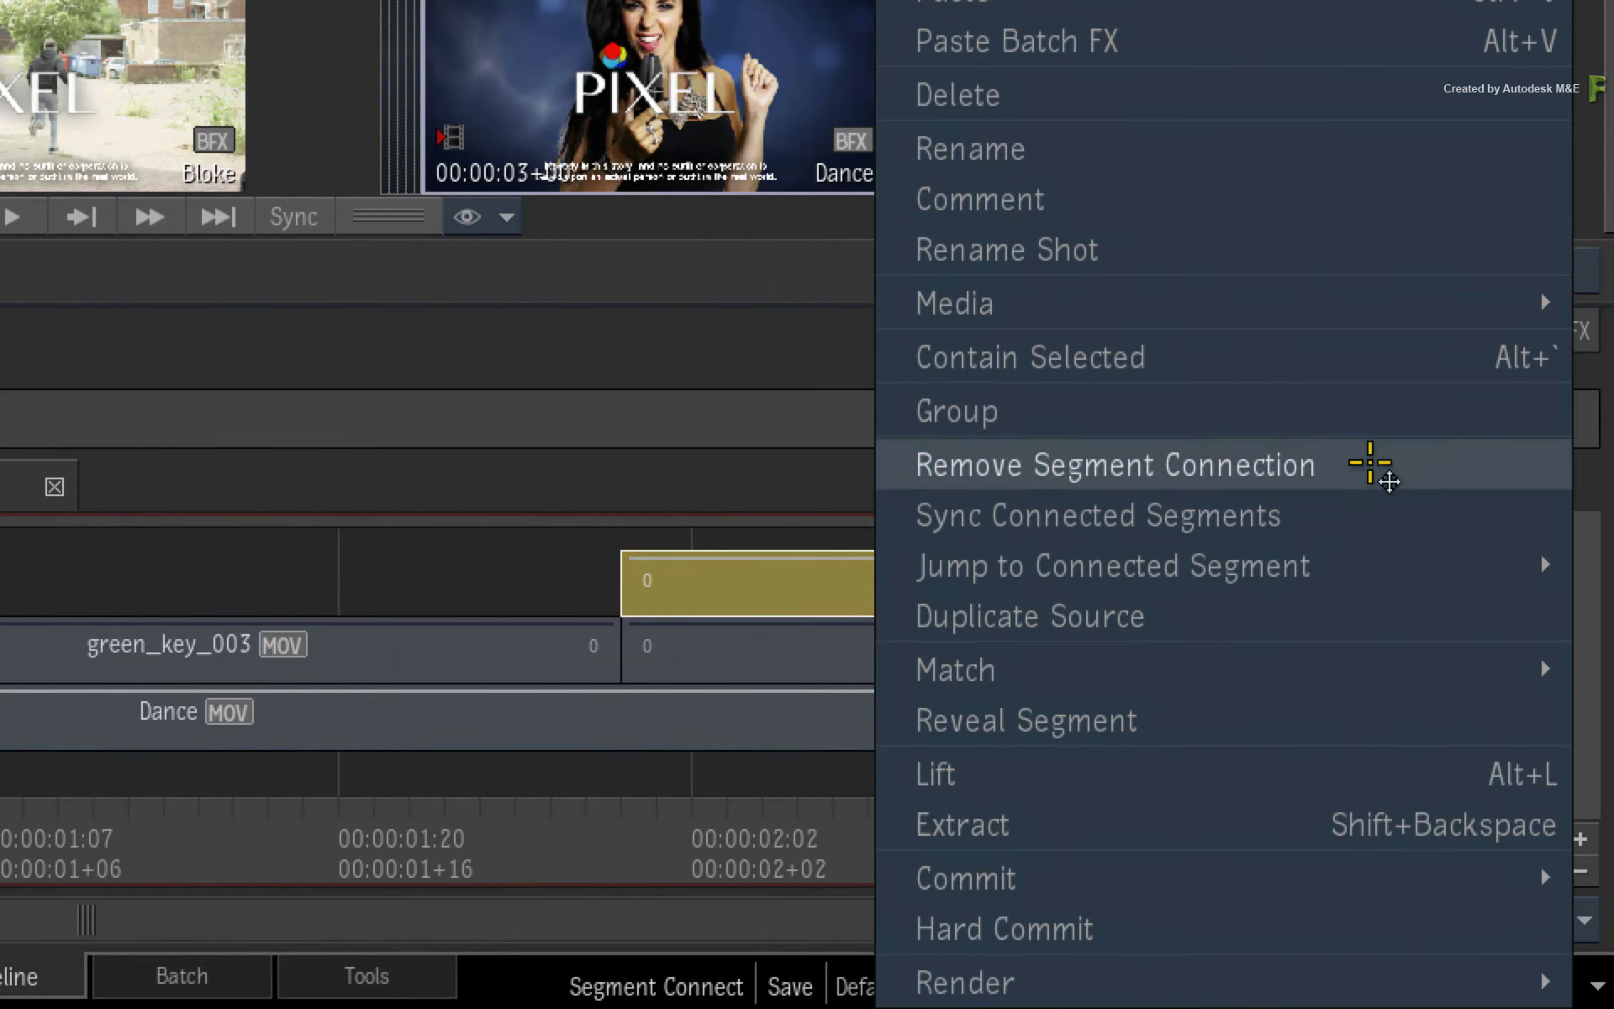
click(1362, 464)
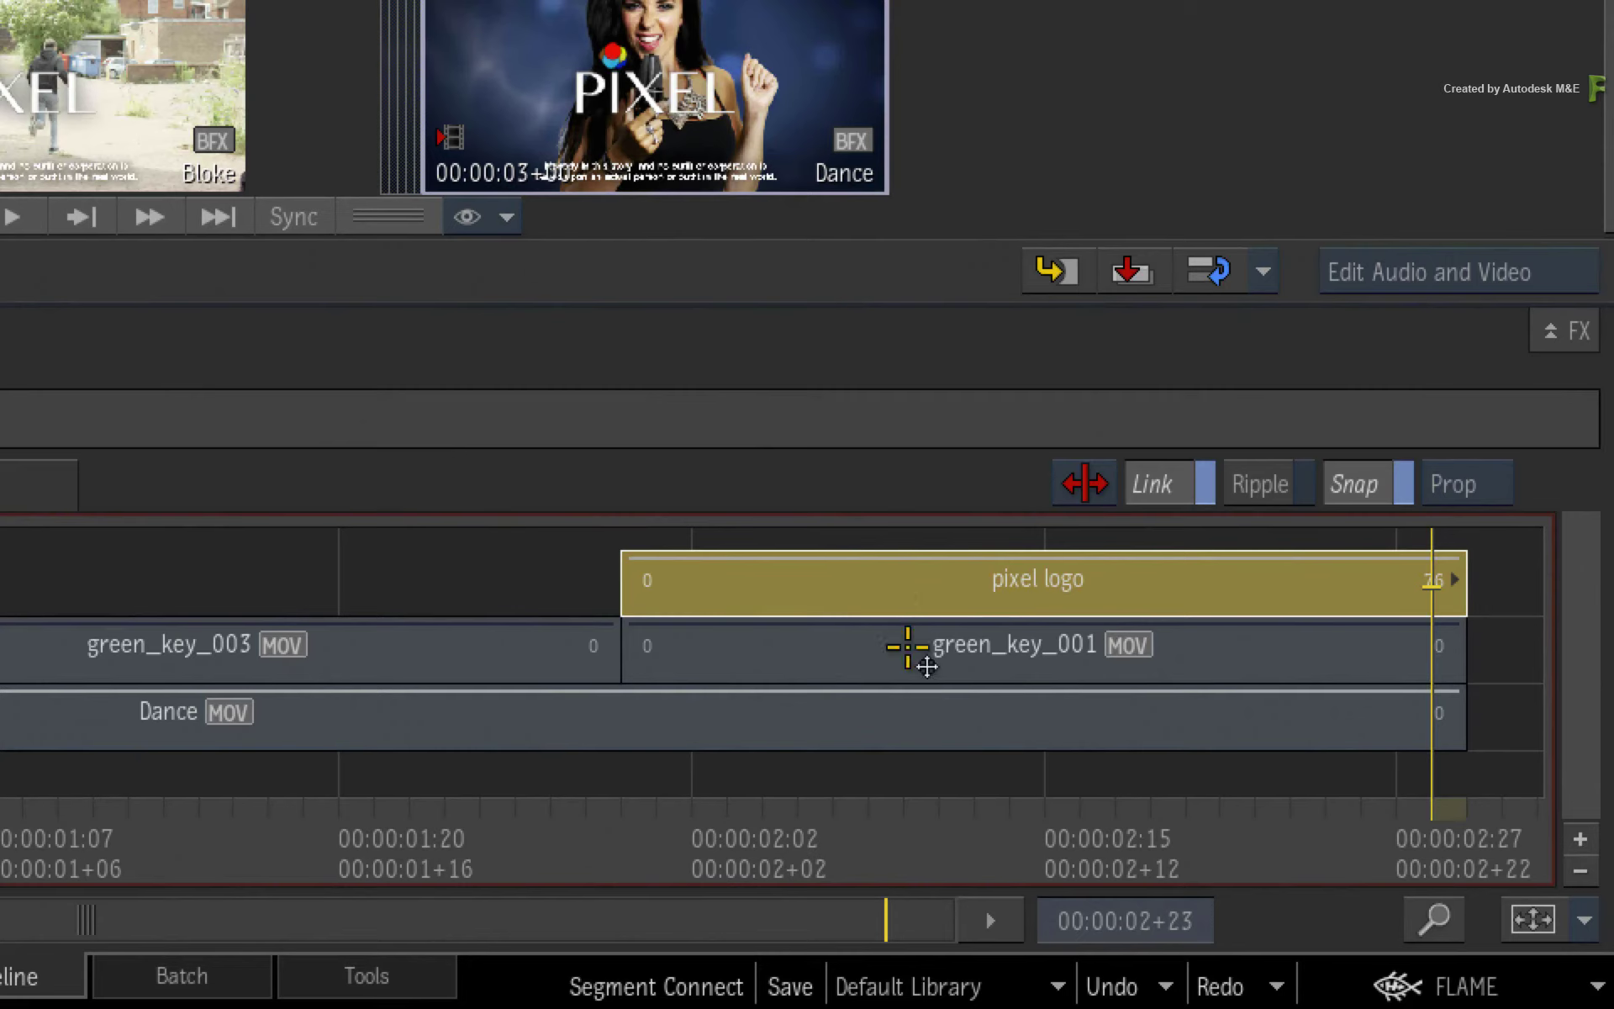
click(893, 603)
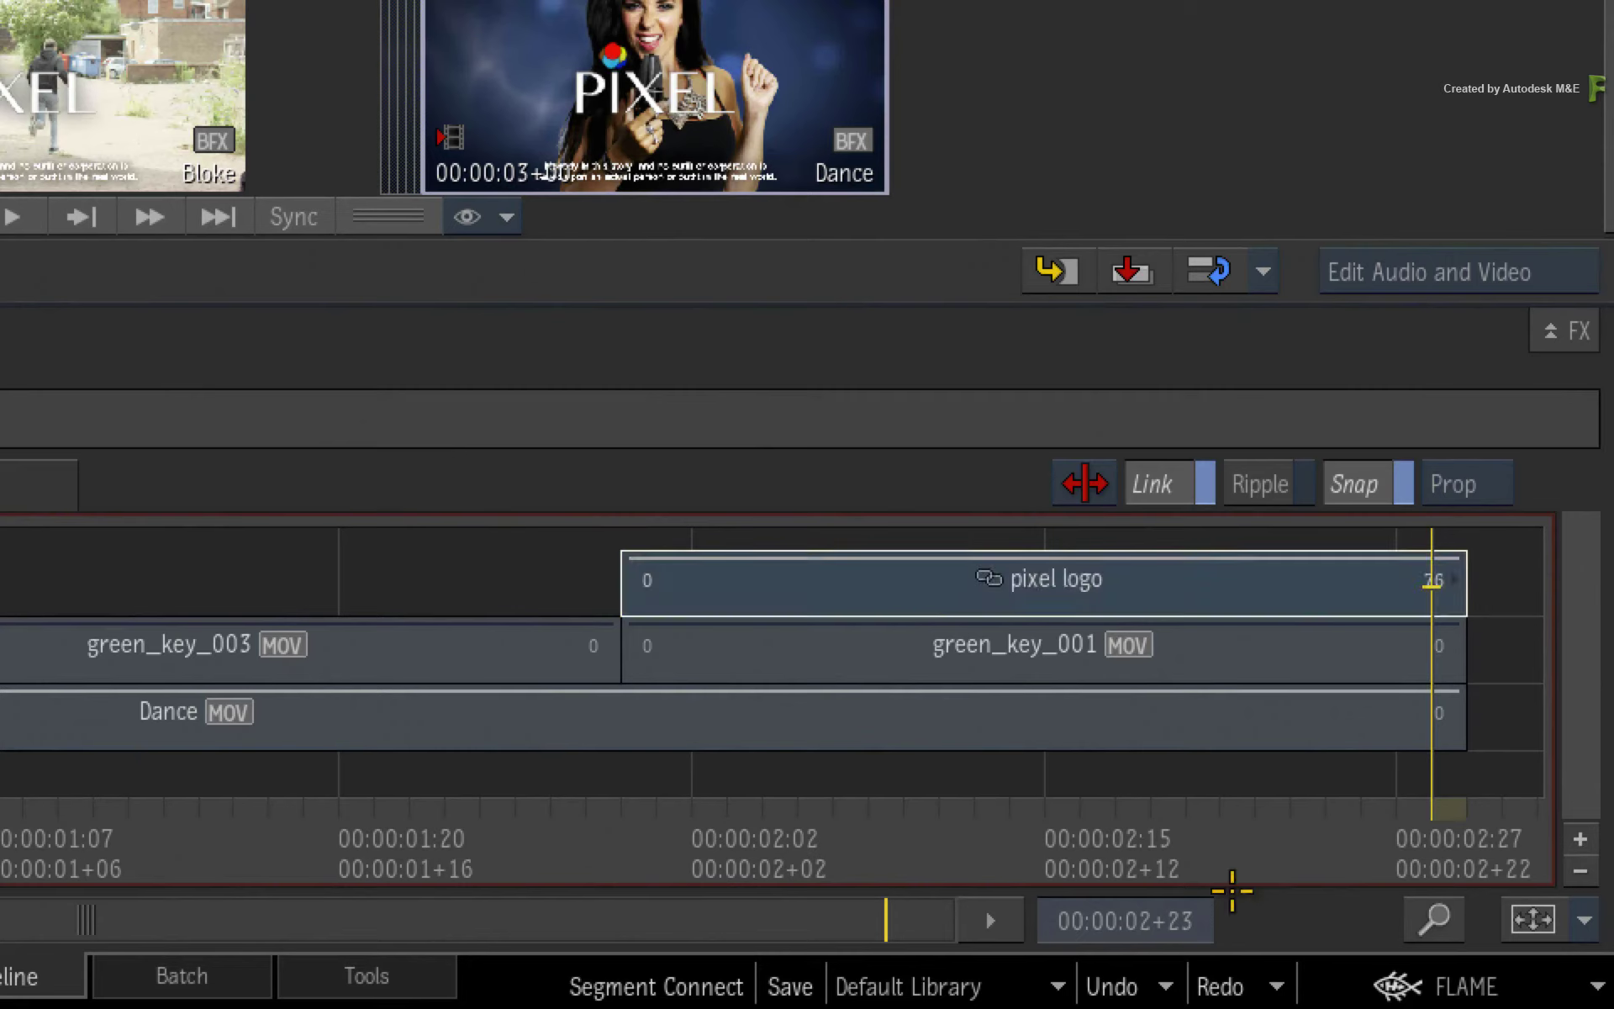
click(1211, 986)
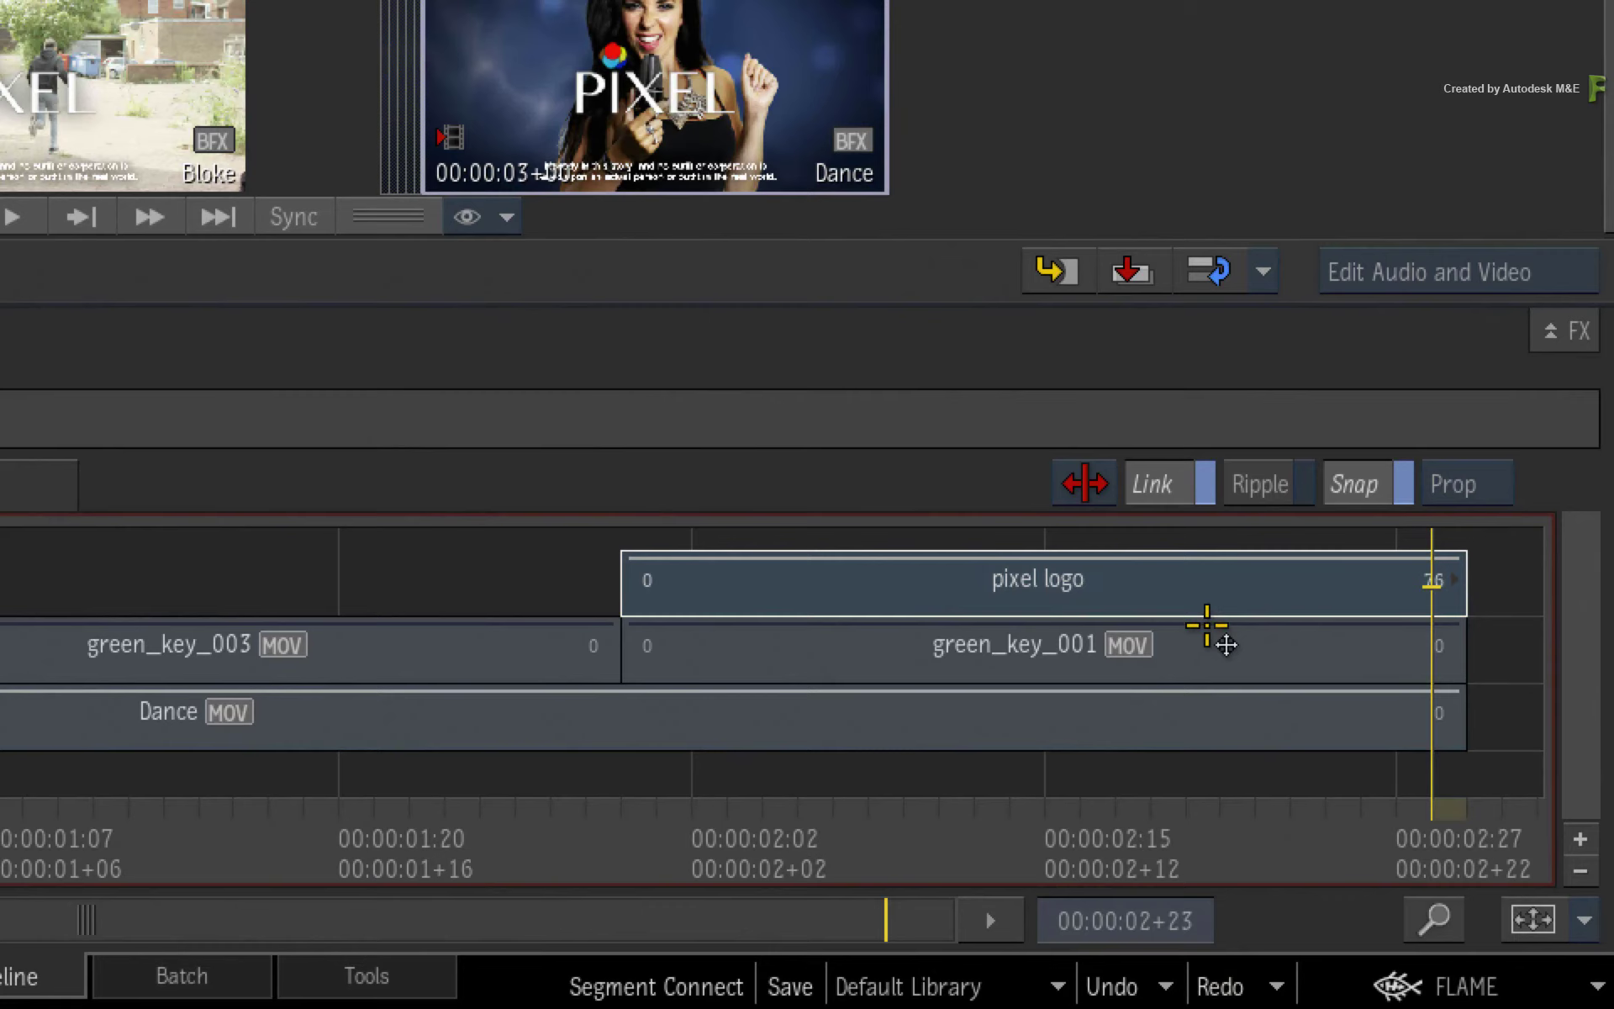
click(1217, 599)
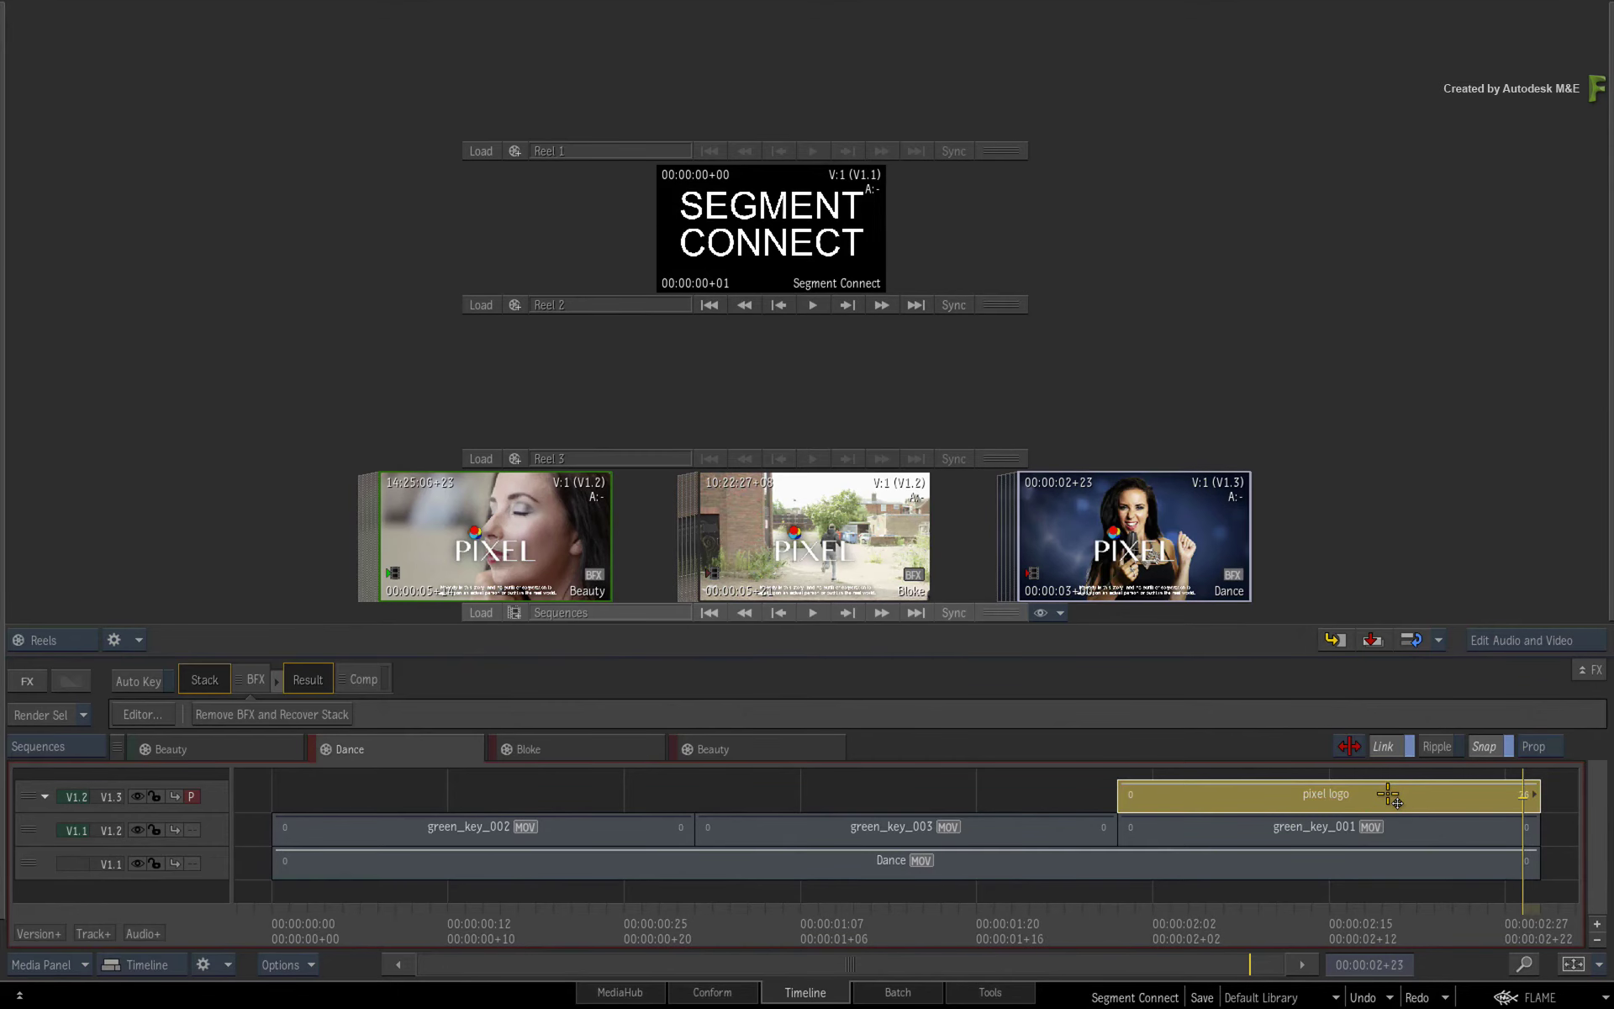
In Beauty's pixel logo Action setup, move the logo axis left and up to X -510, Y 79
click(768, 745)
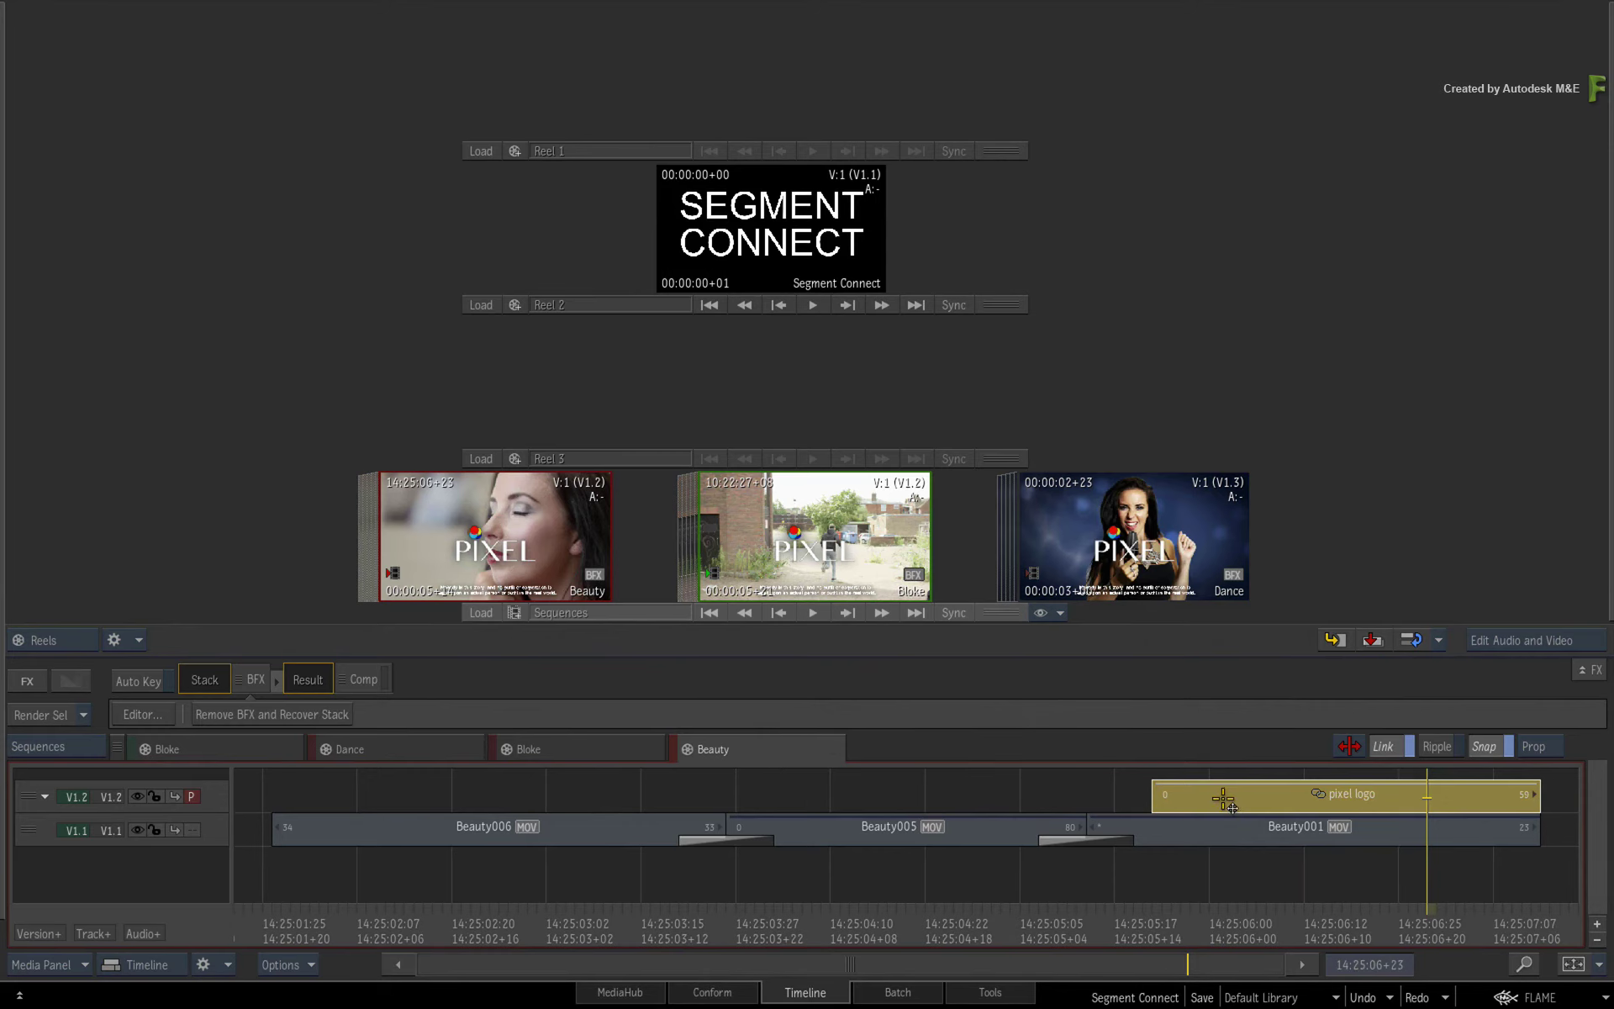
click(121, 713)
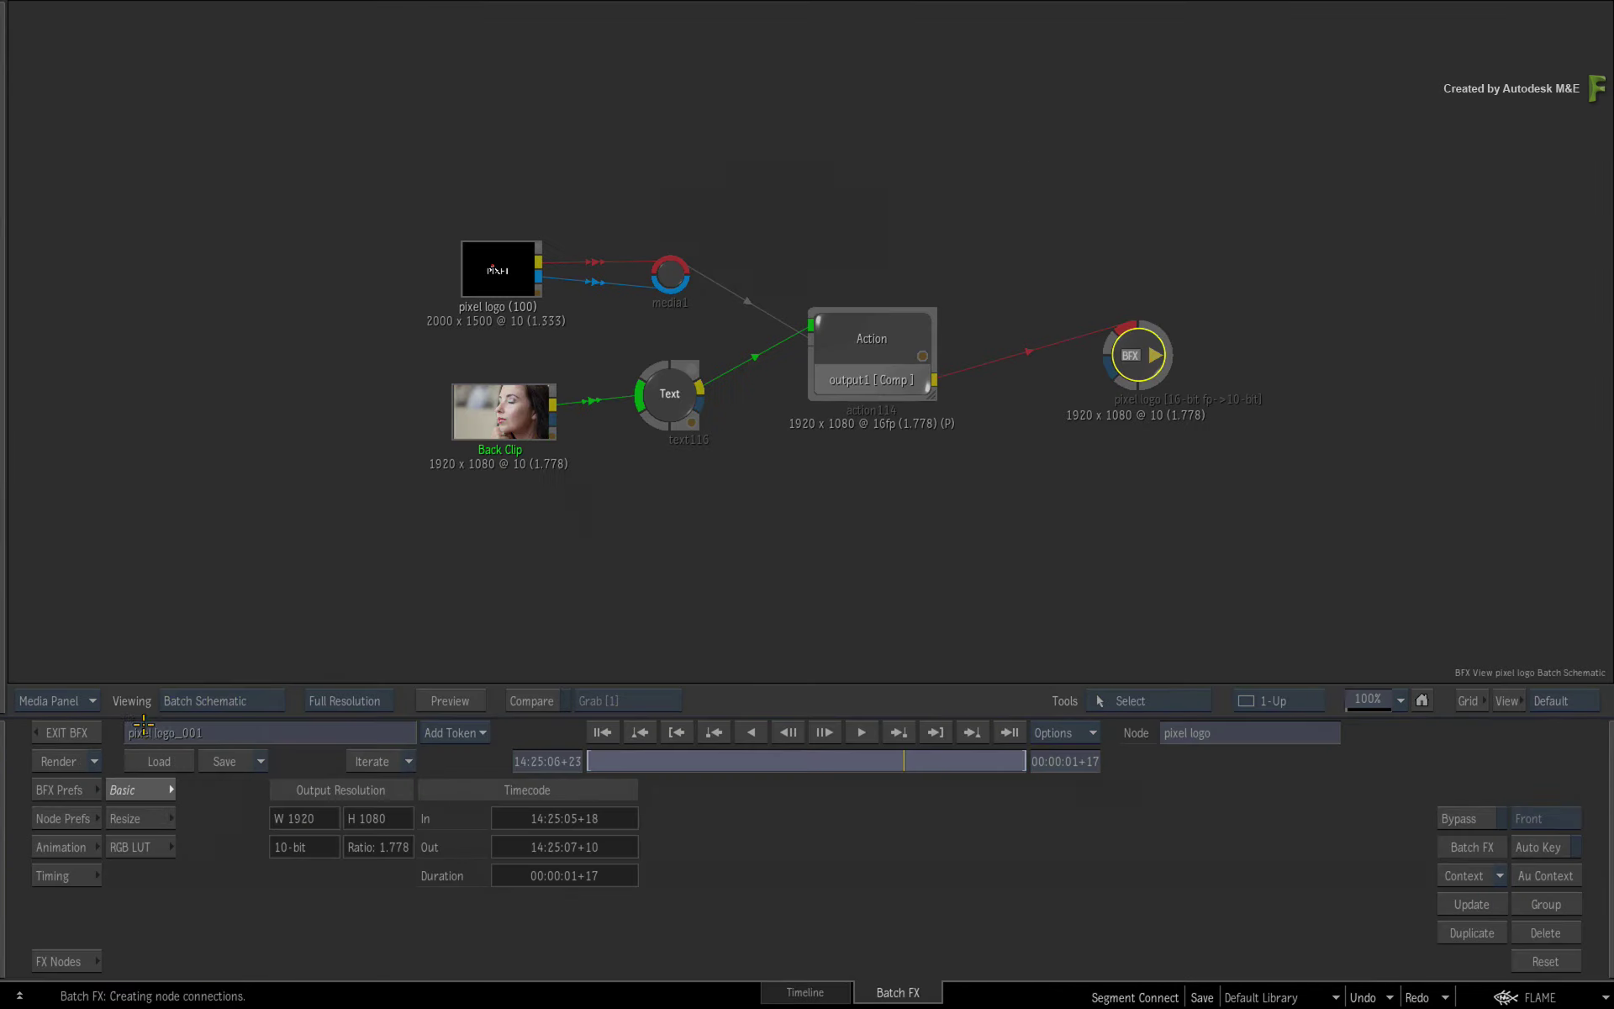
click(880, 336)
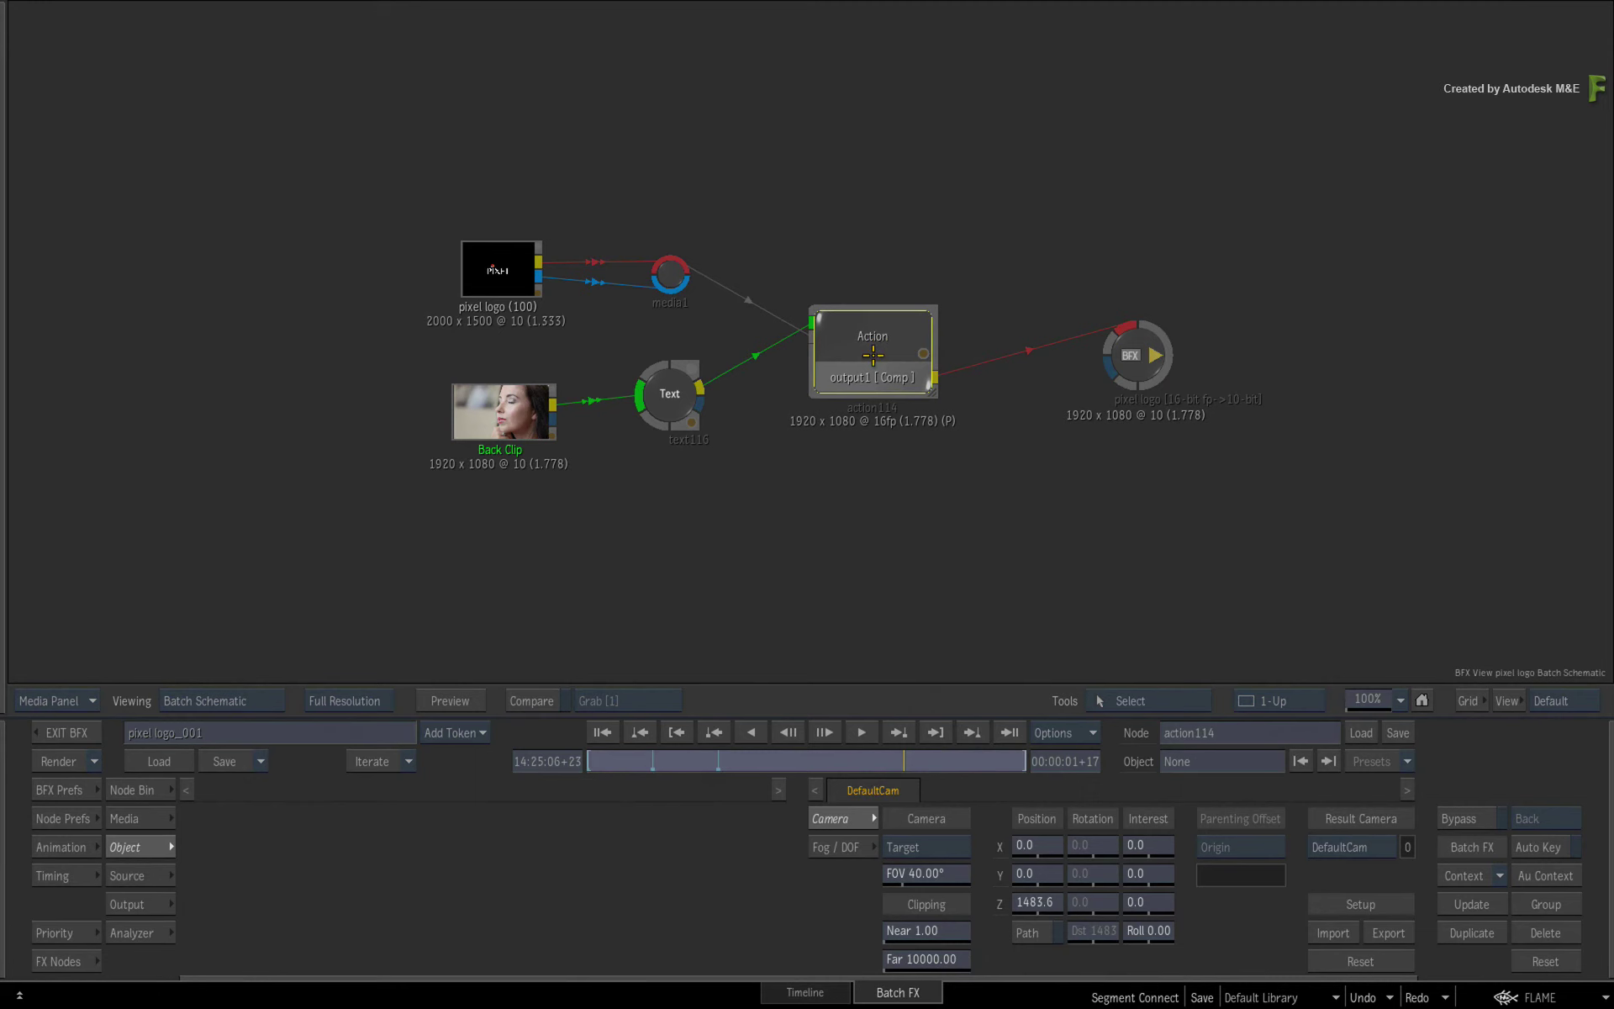
double_click(872, 355)
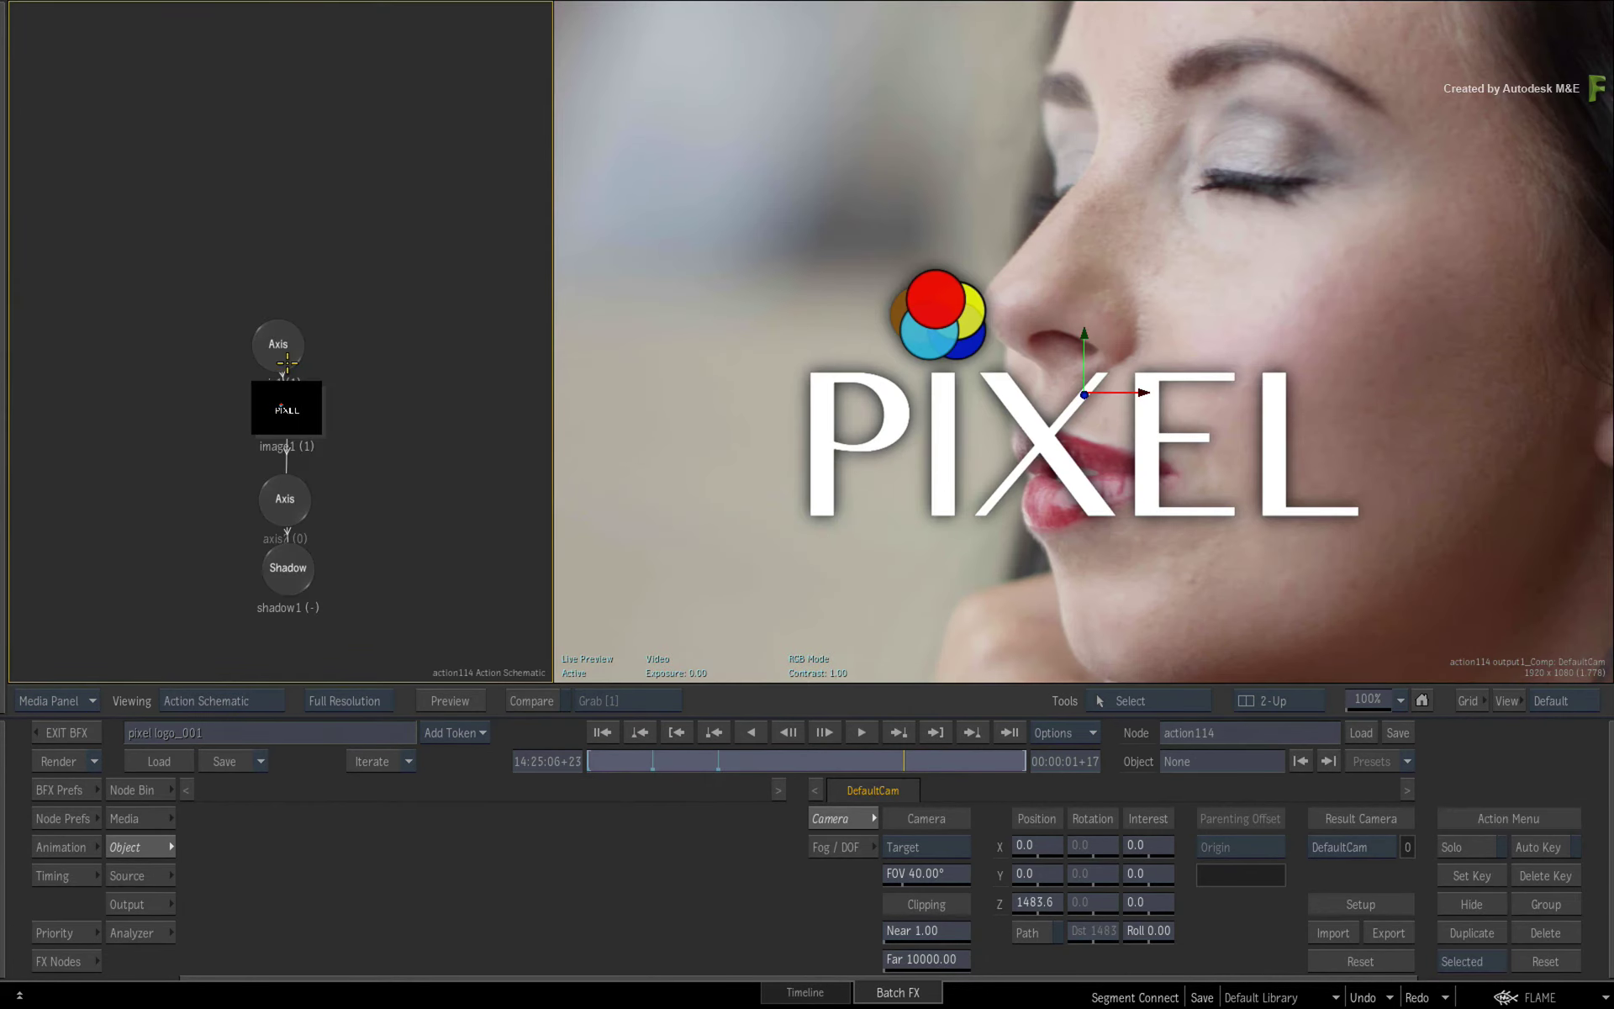
click(287, 363)
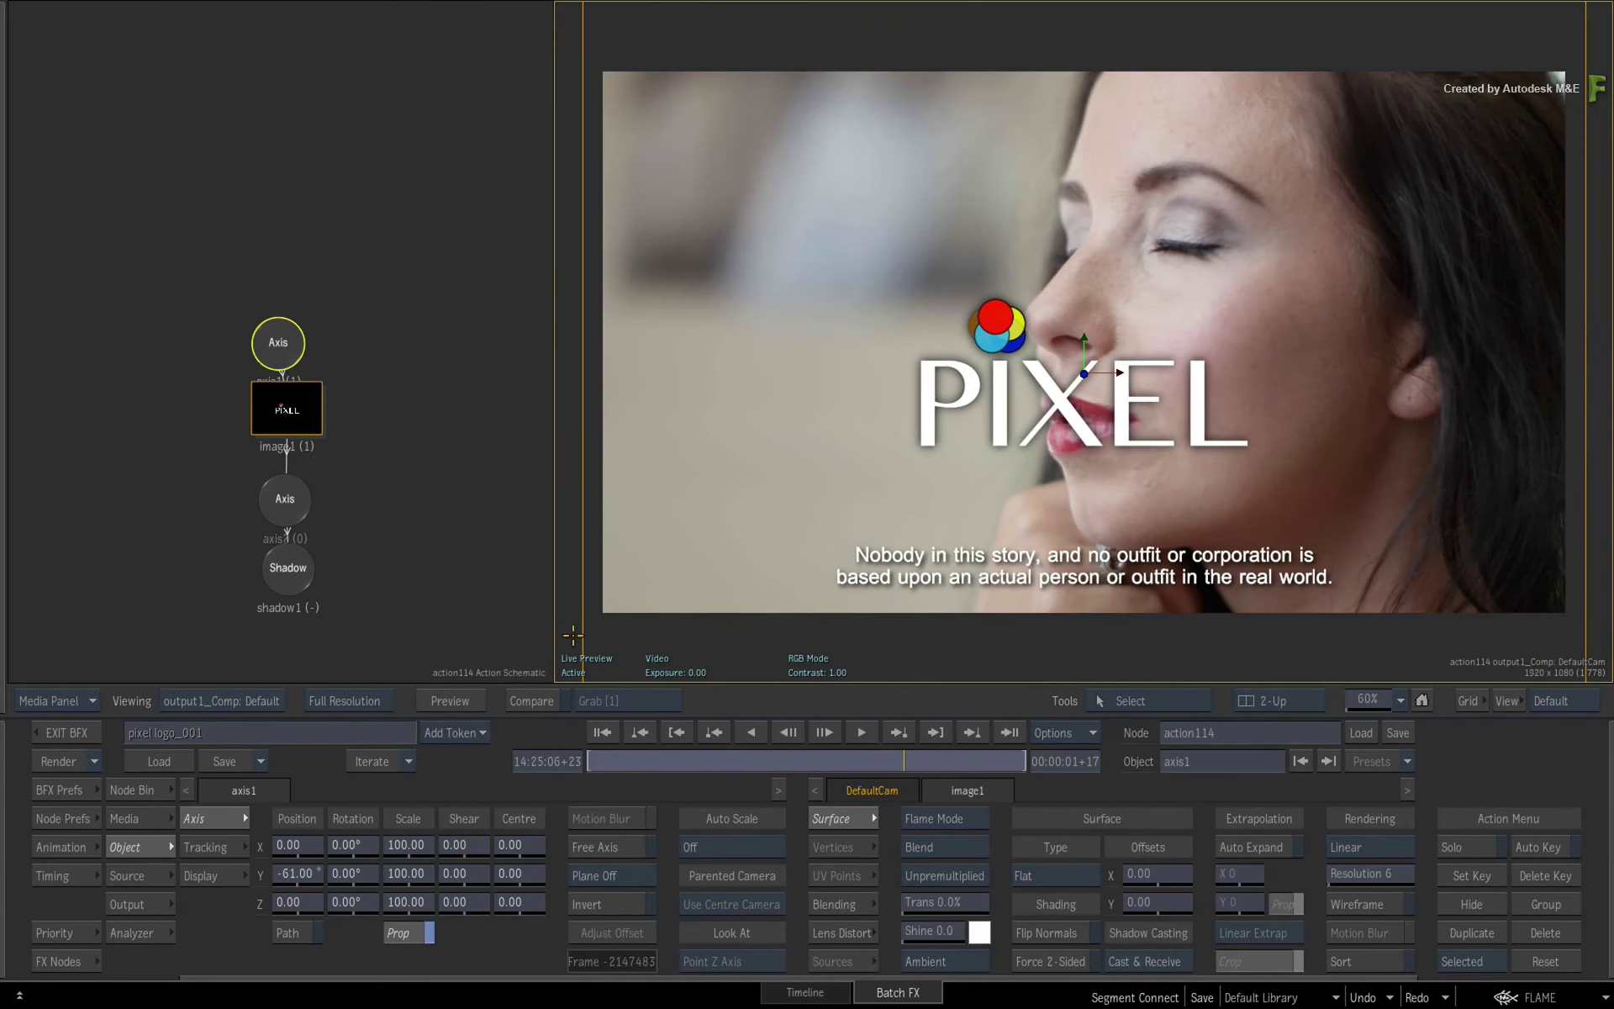
drag(319, 847, 61, 851)
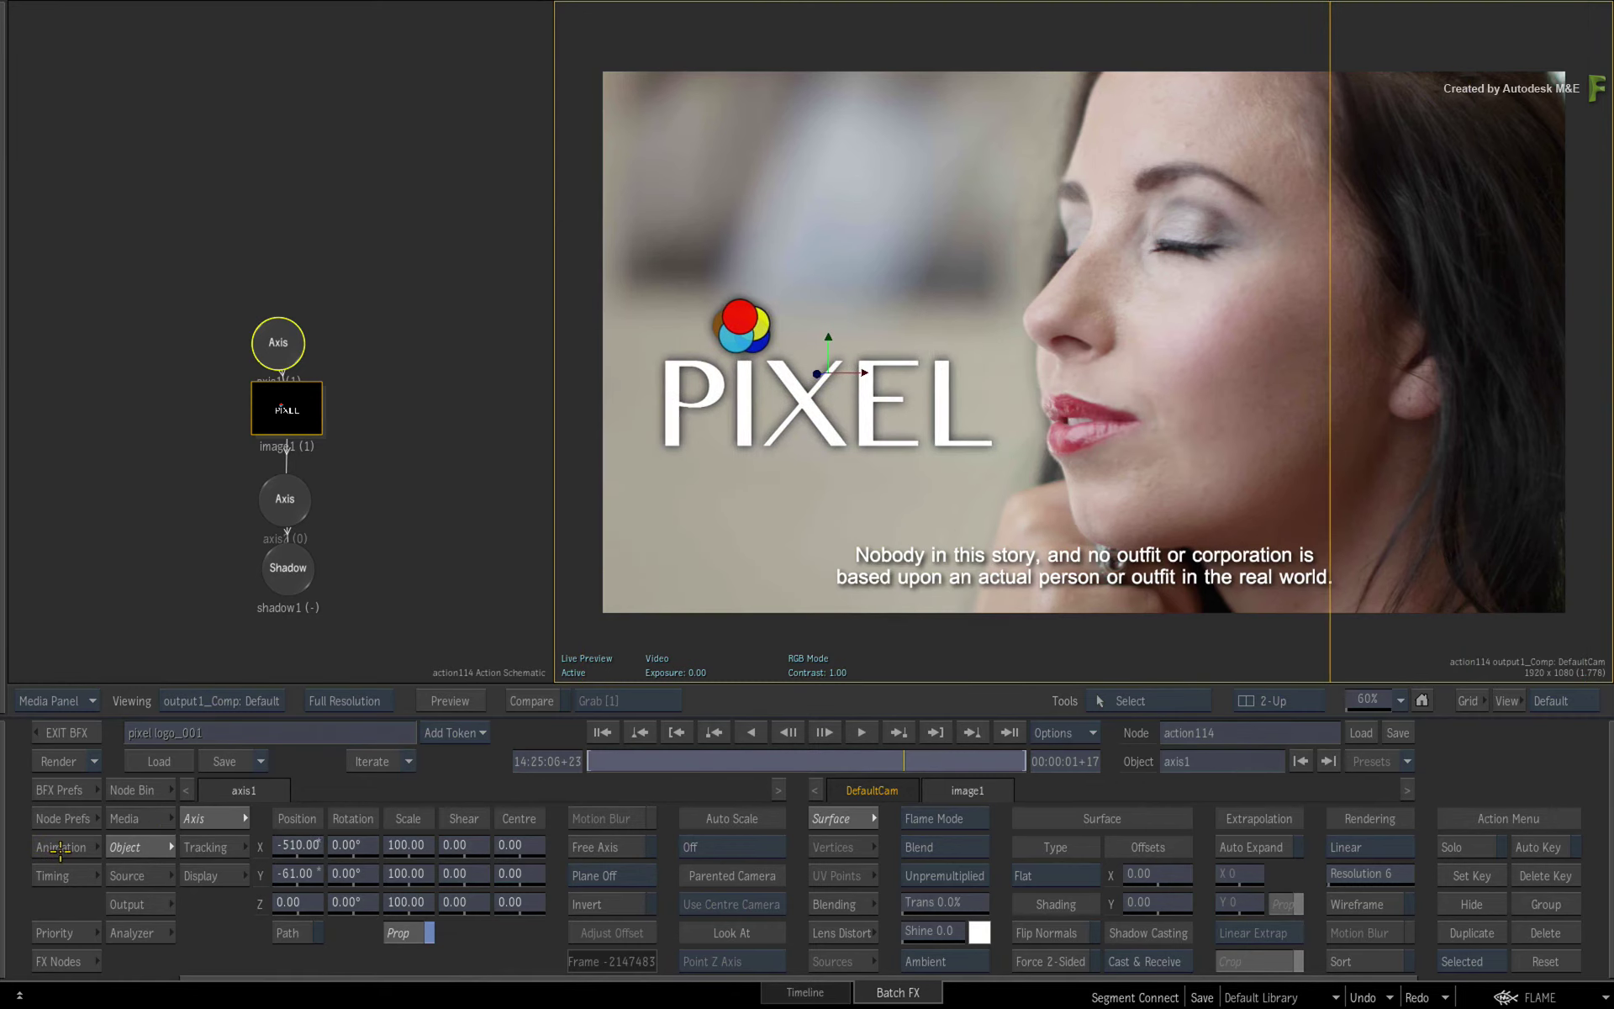
drag(302, 874, 383, 852)
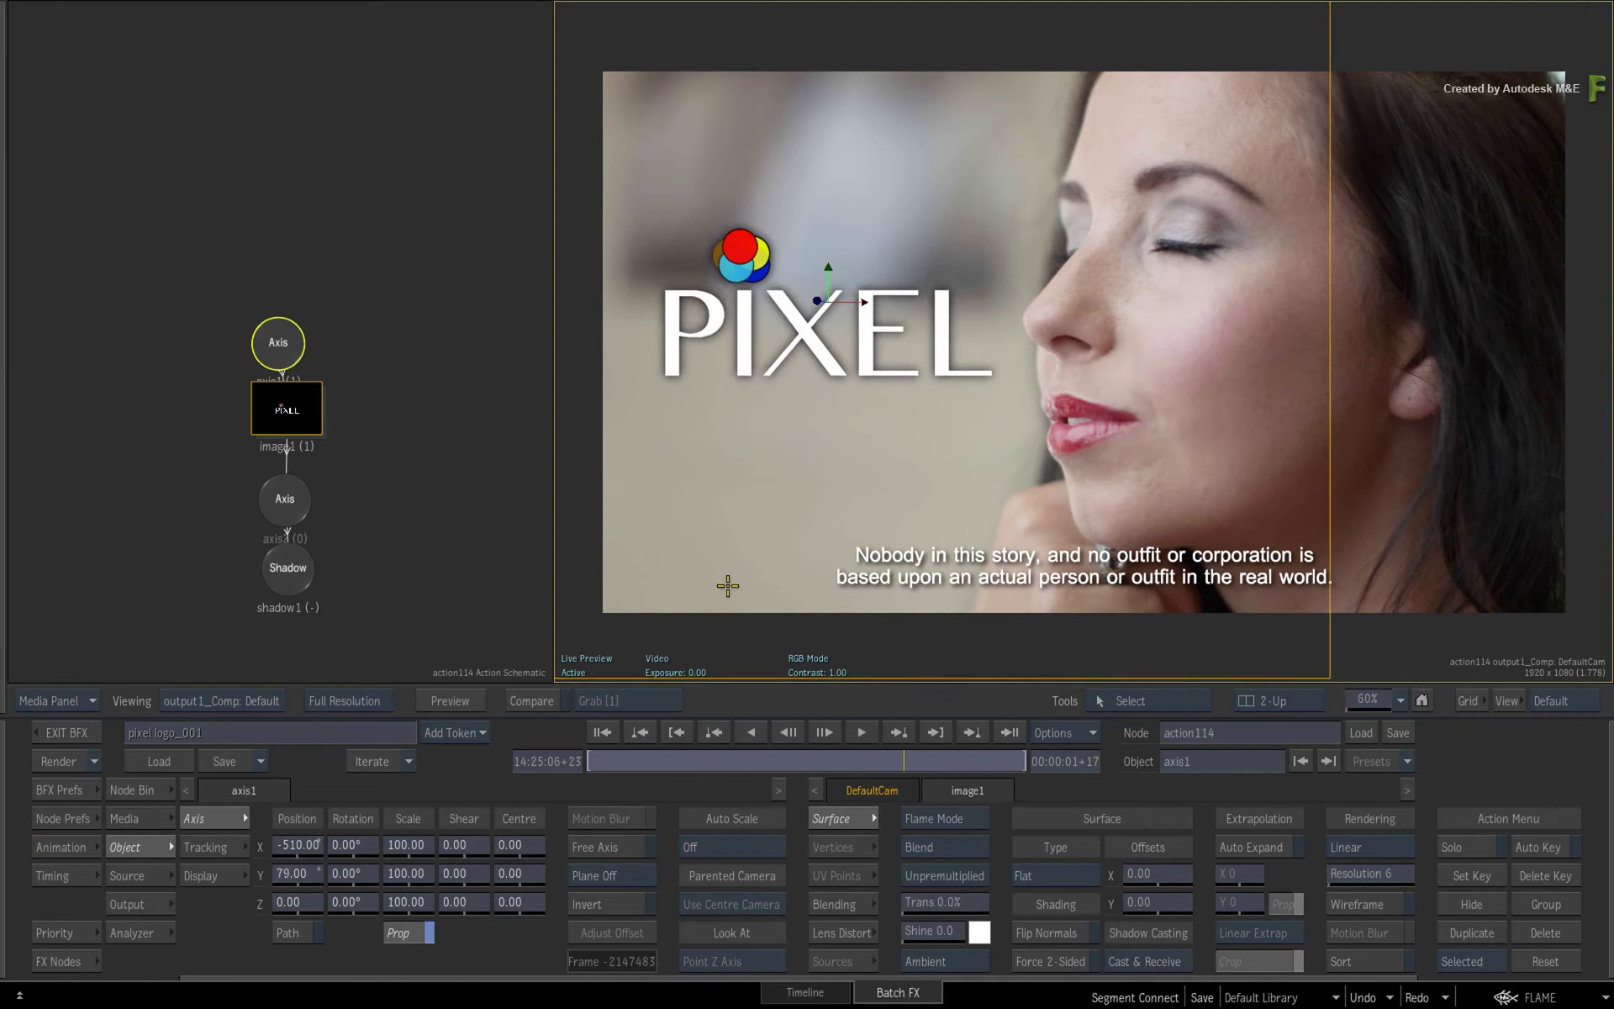
click(61, 738)
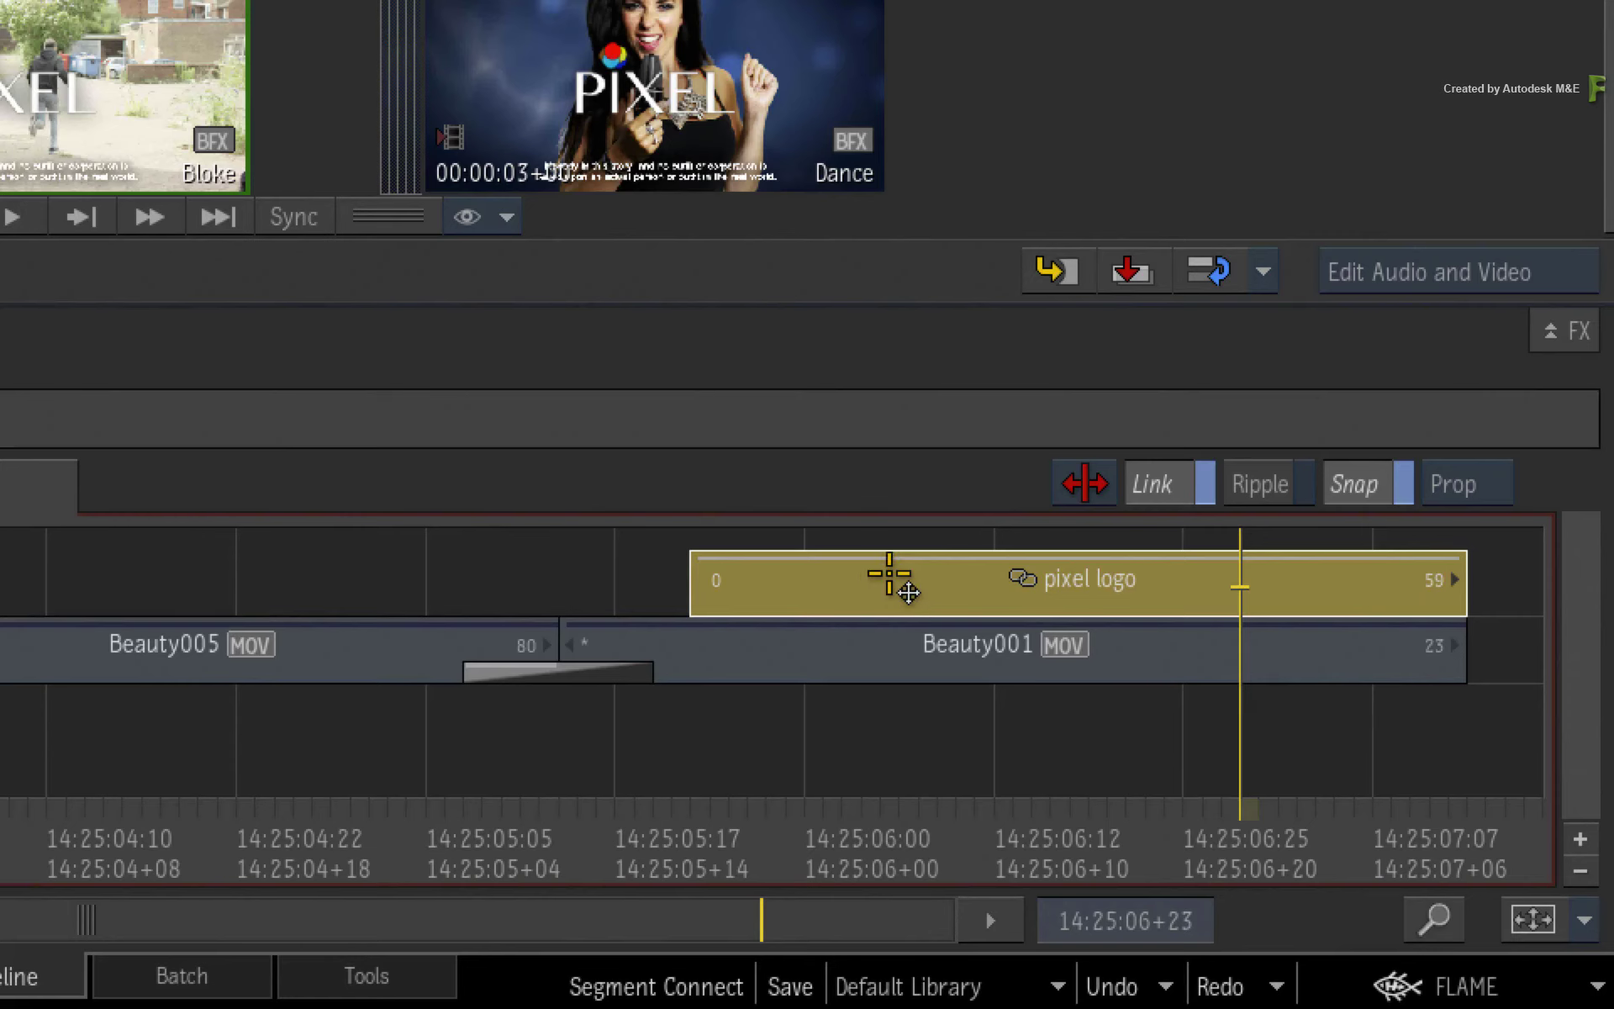
Jump from the PIXEL logo segment to its connected segment to confirm Bloke's logo moved left
right_click(834, 577)
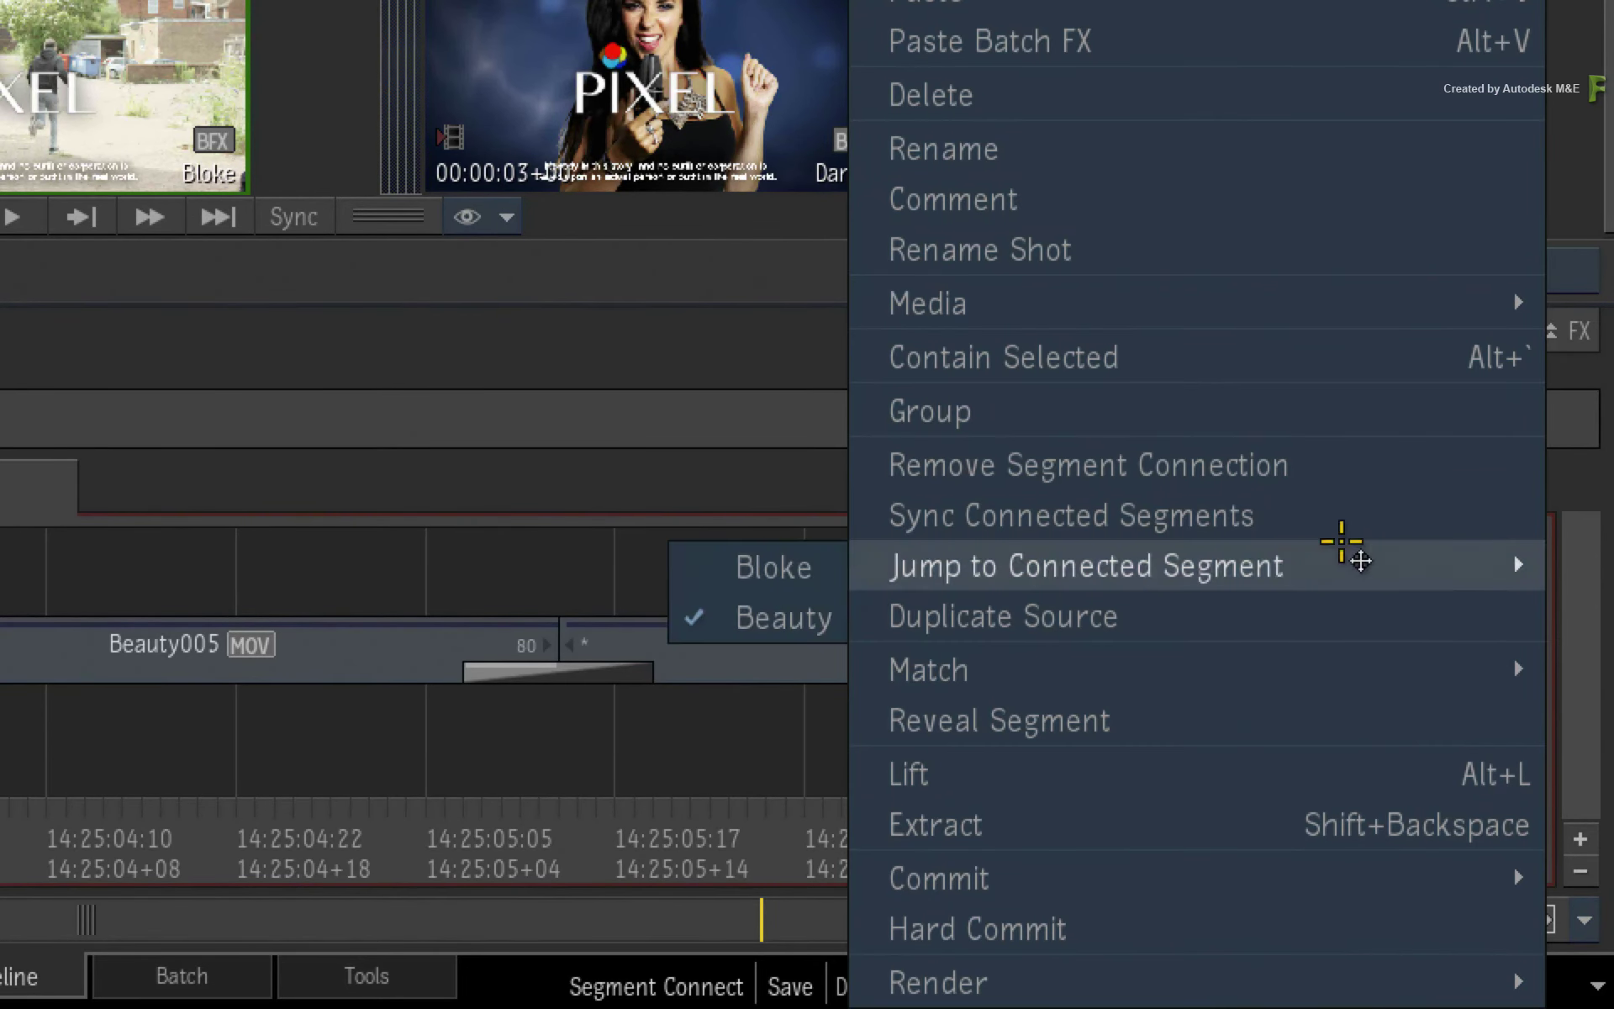
click(1322, 509)
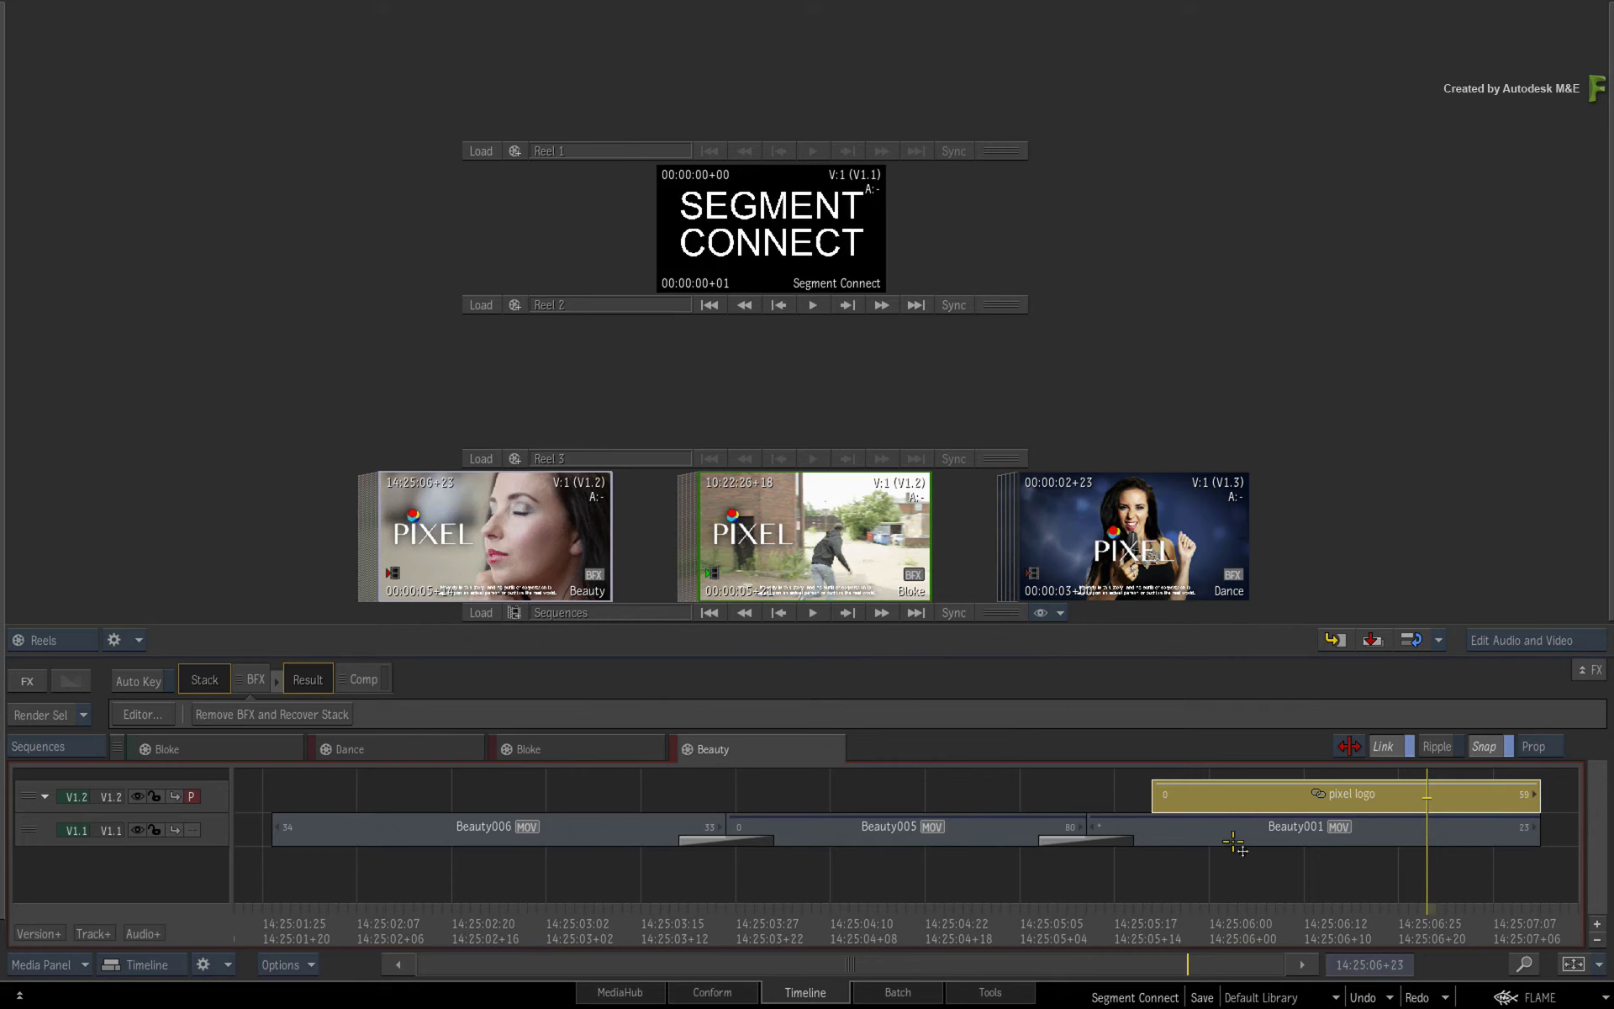
Reselect the PIXEL logo segment and compare it across the Bloke and Beauty sequences
click(1250, 879)
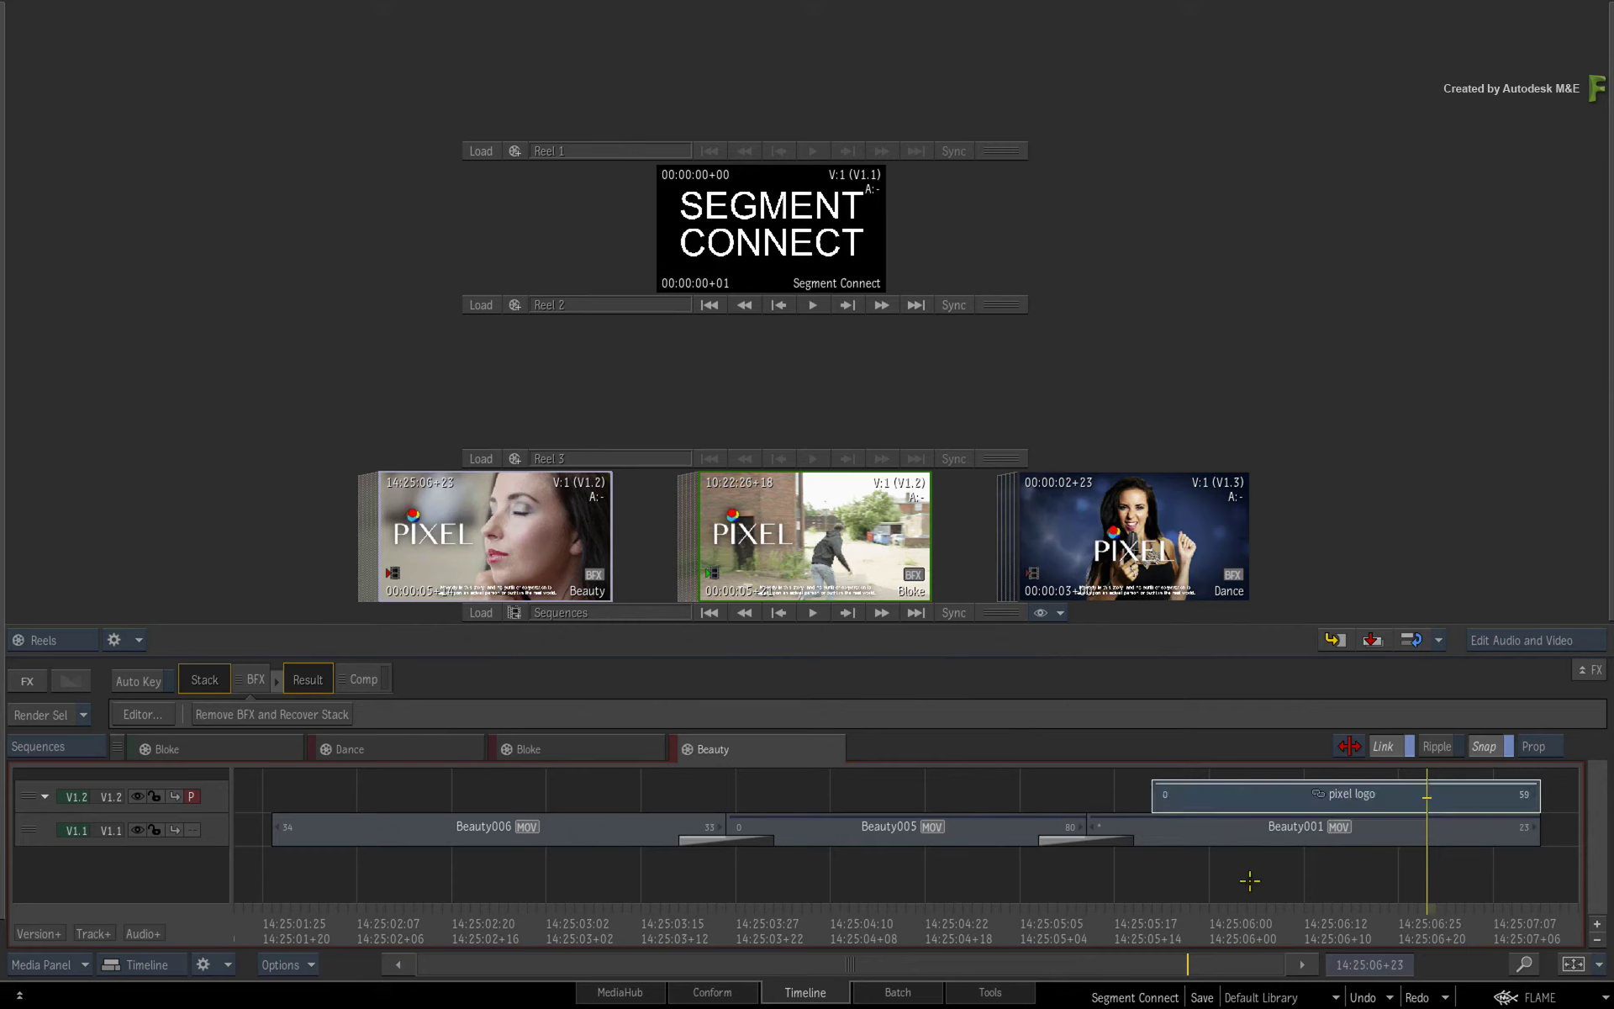
click(1242, 797)
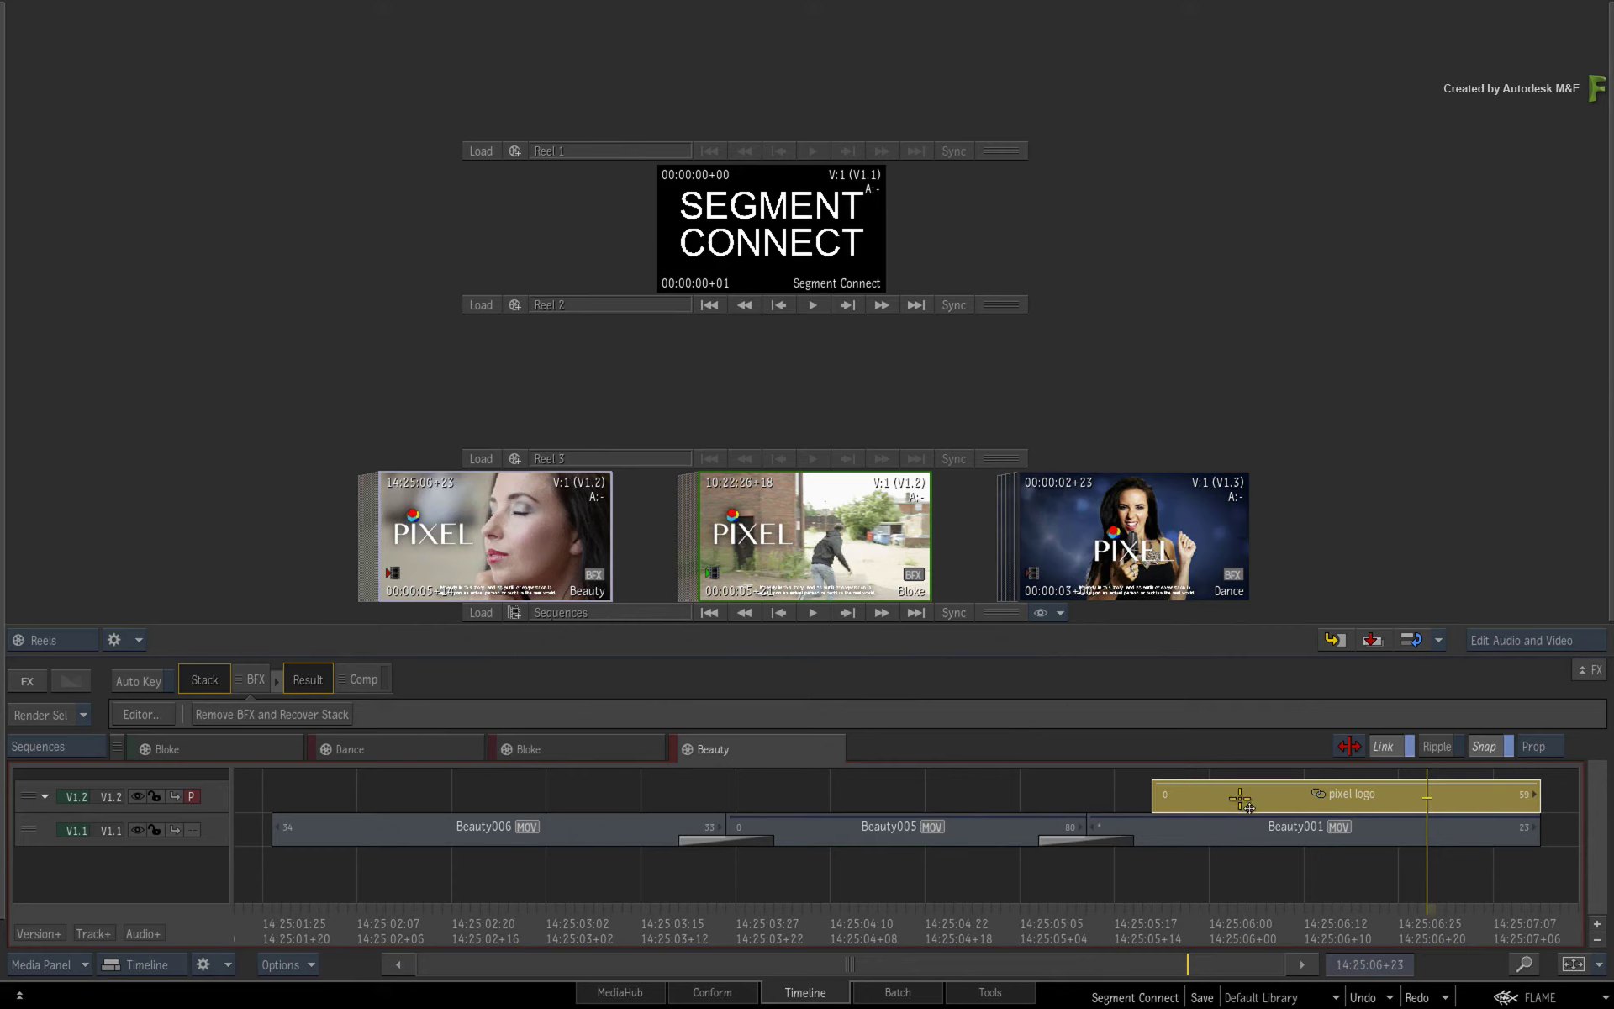
click(1067, 799)
click(1258, 792)
click(580, 749)
click(402, 748)
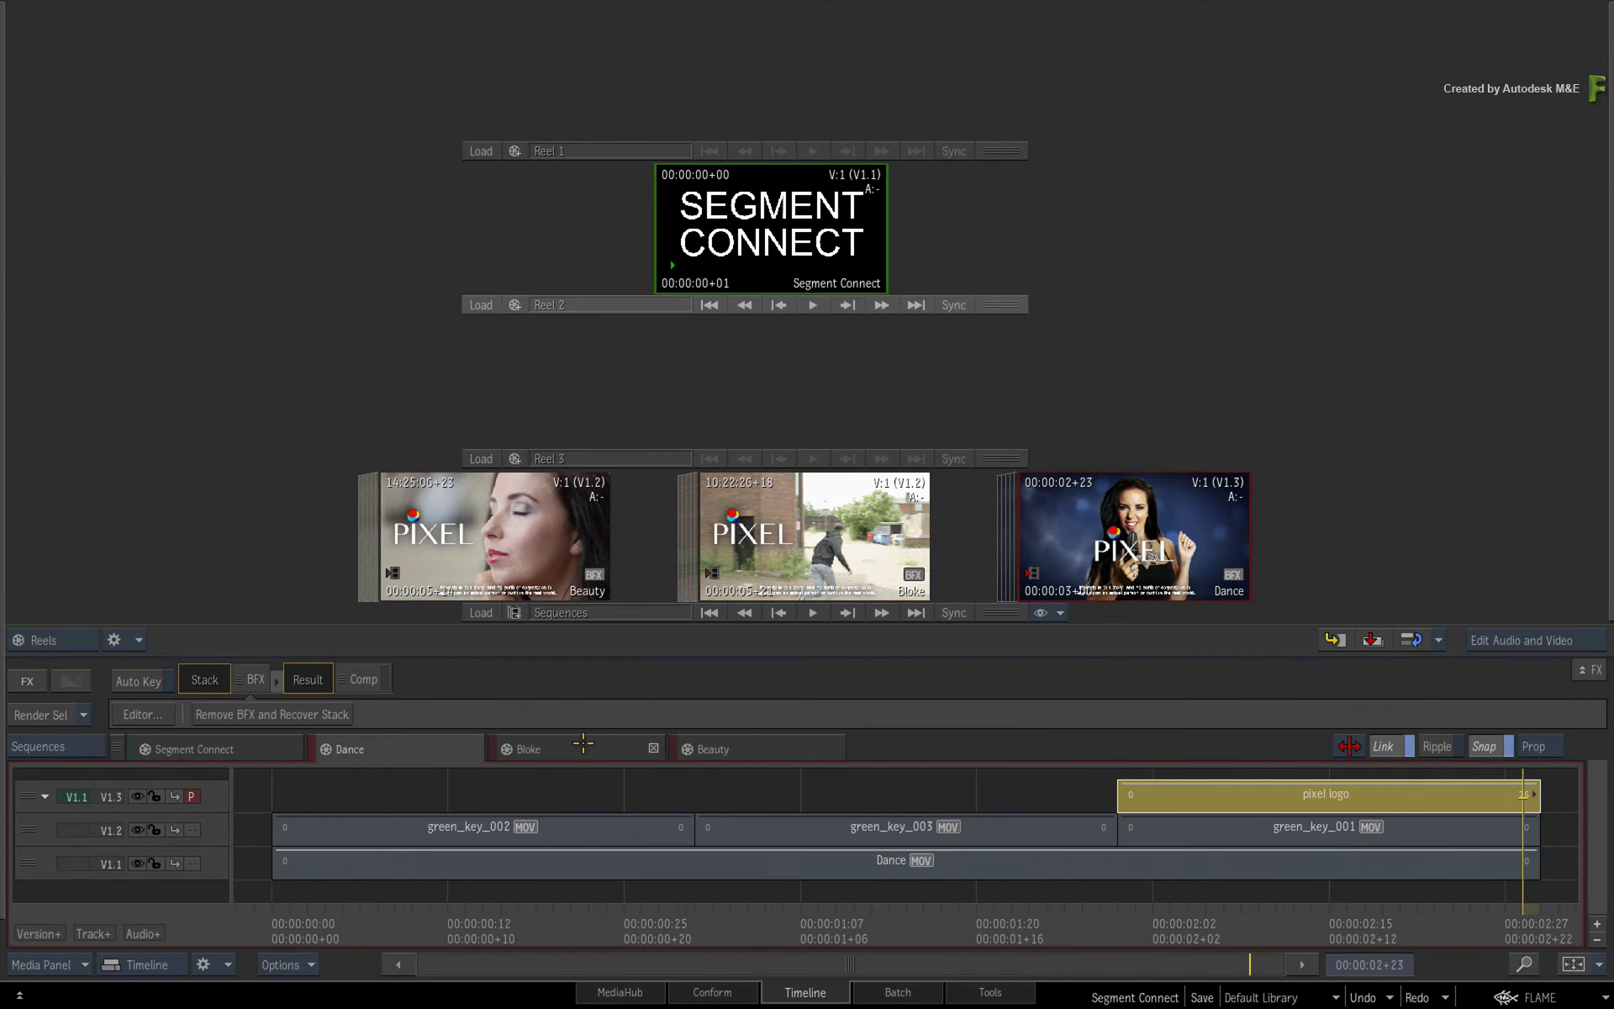
click(584, 748)
click(743, 745)
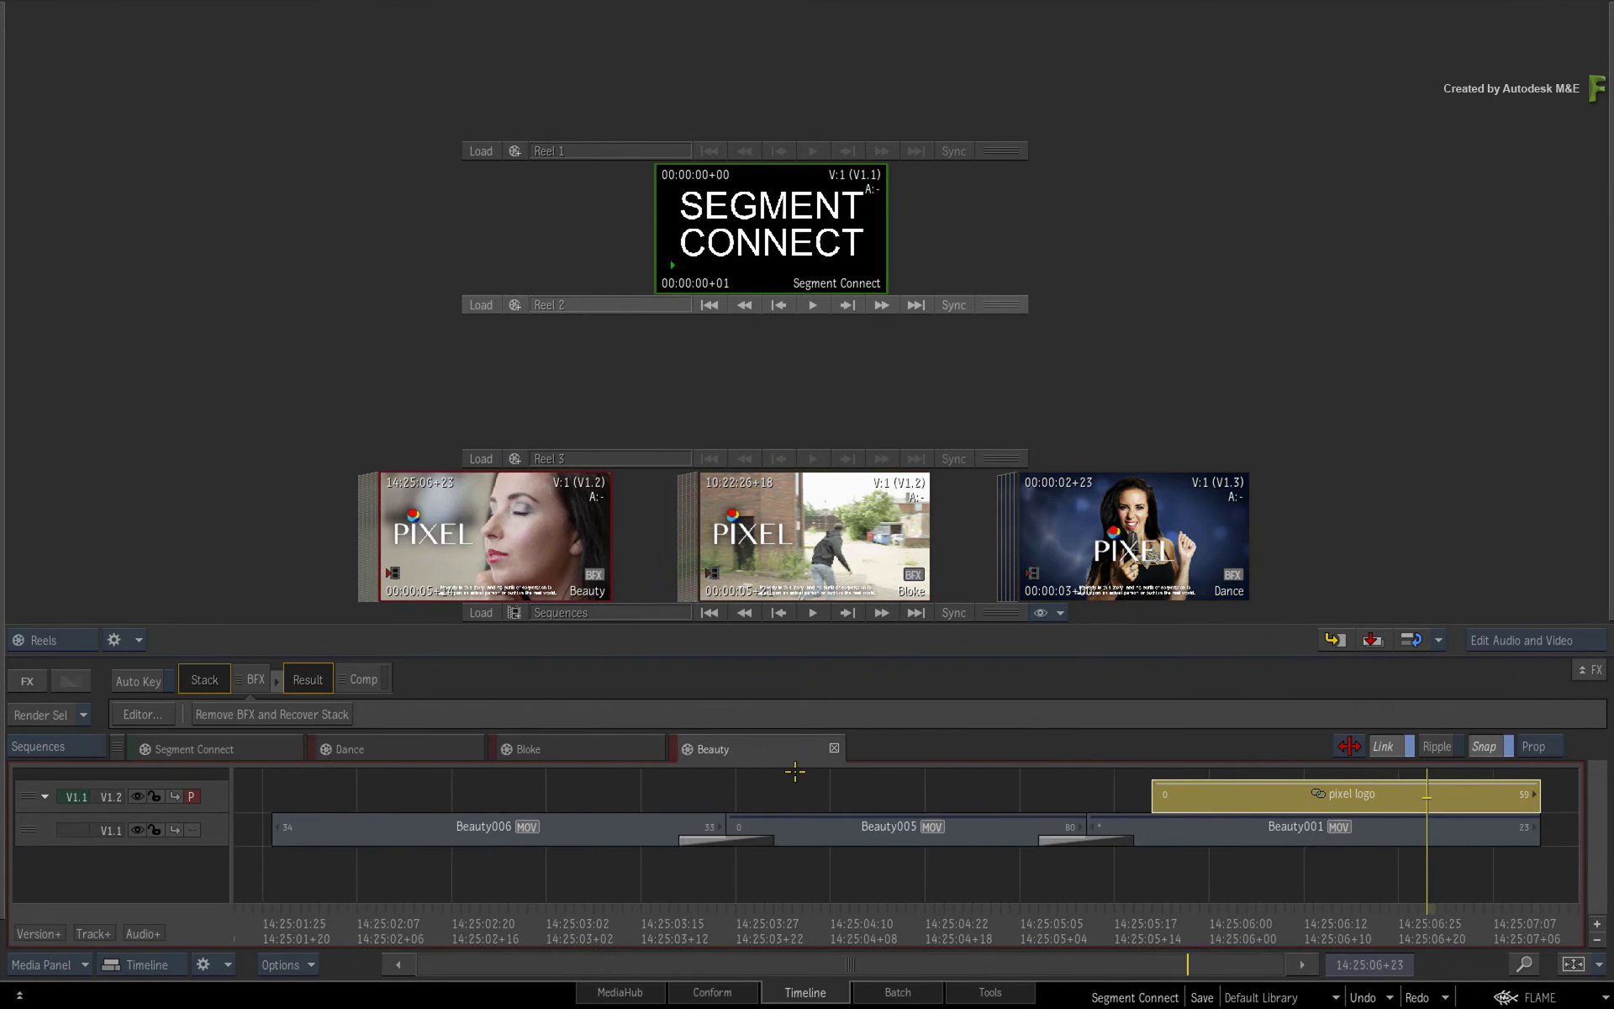
Deselect the logo, scrub the playhead back to 14:25:06+17, and hide the timeline
click(1253, 900)
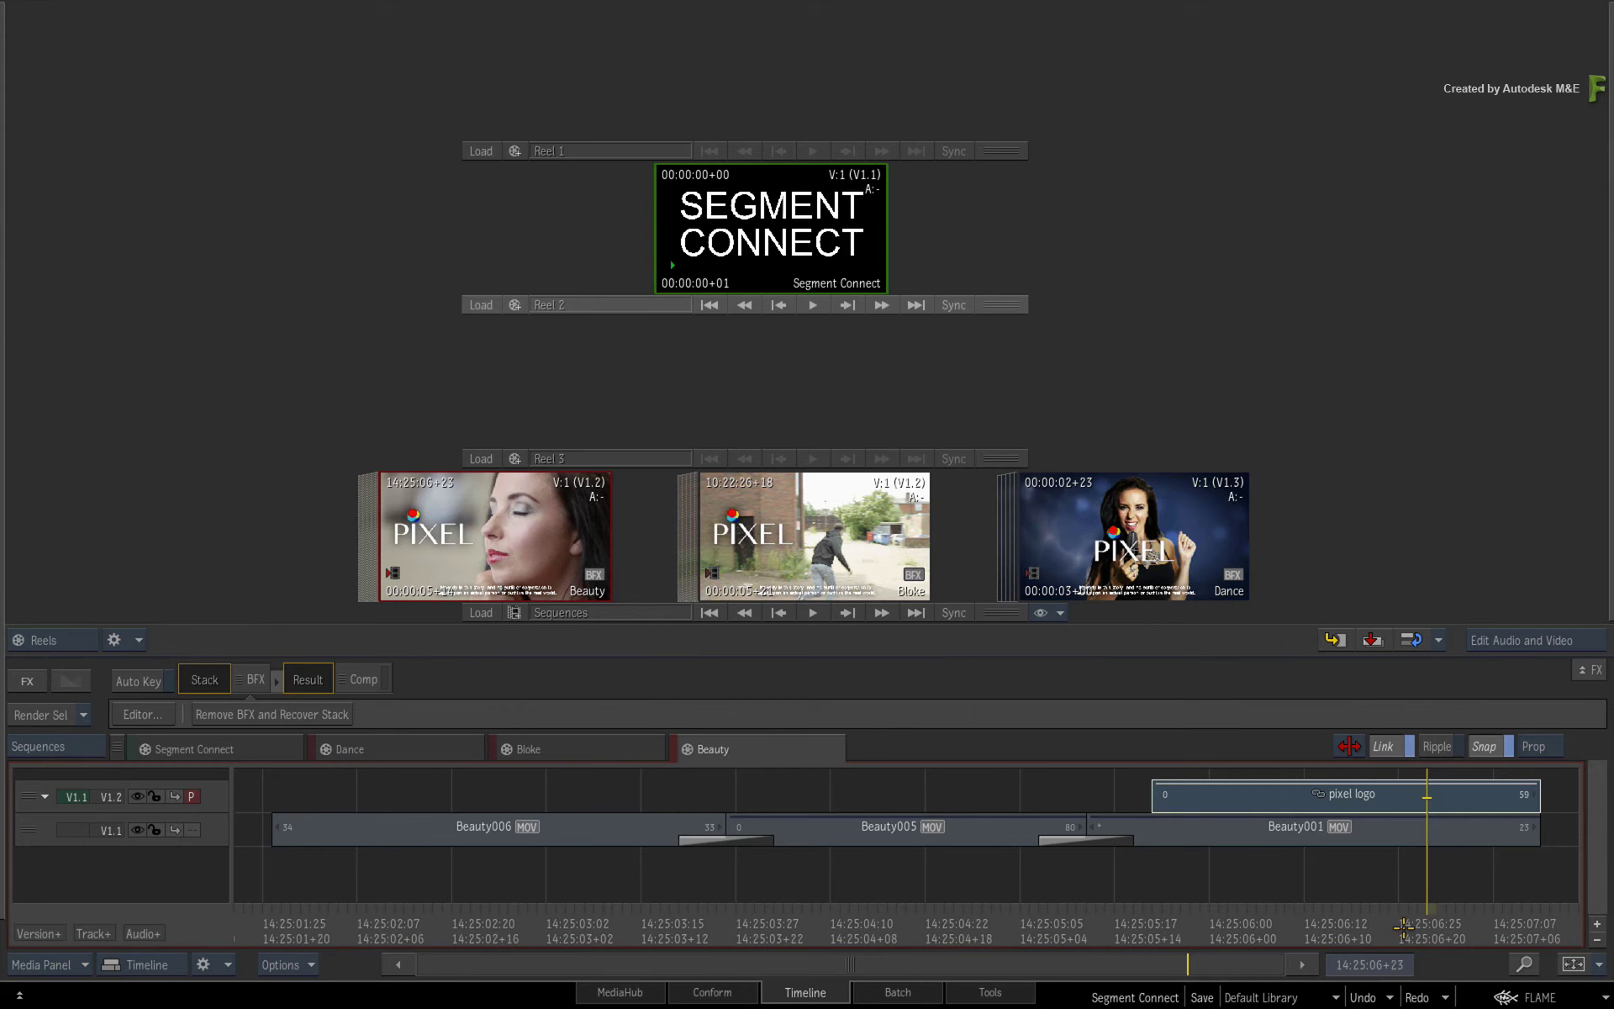
drag(1403, 927, 1370, 925)
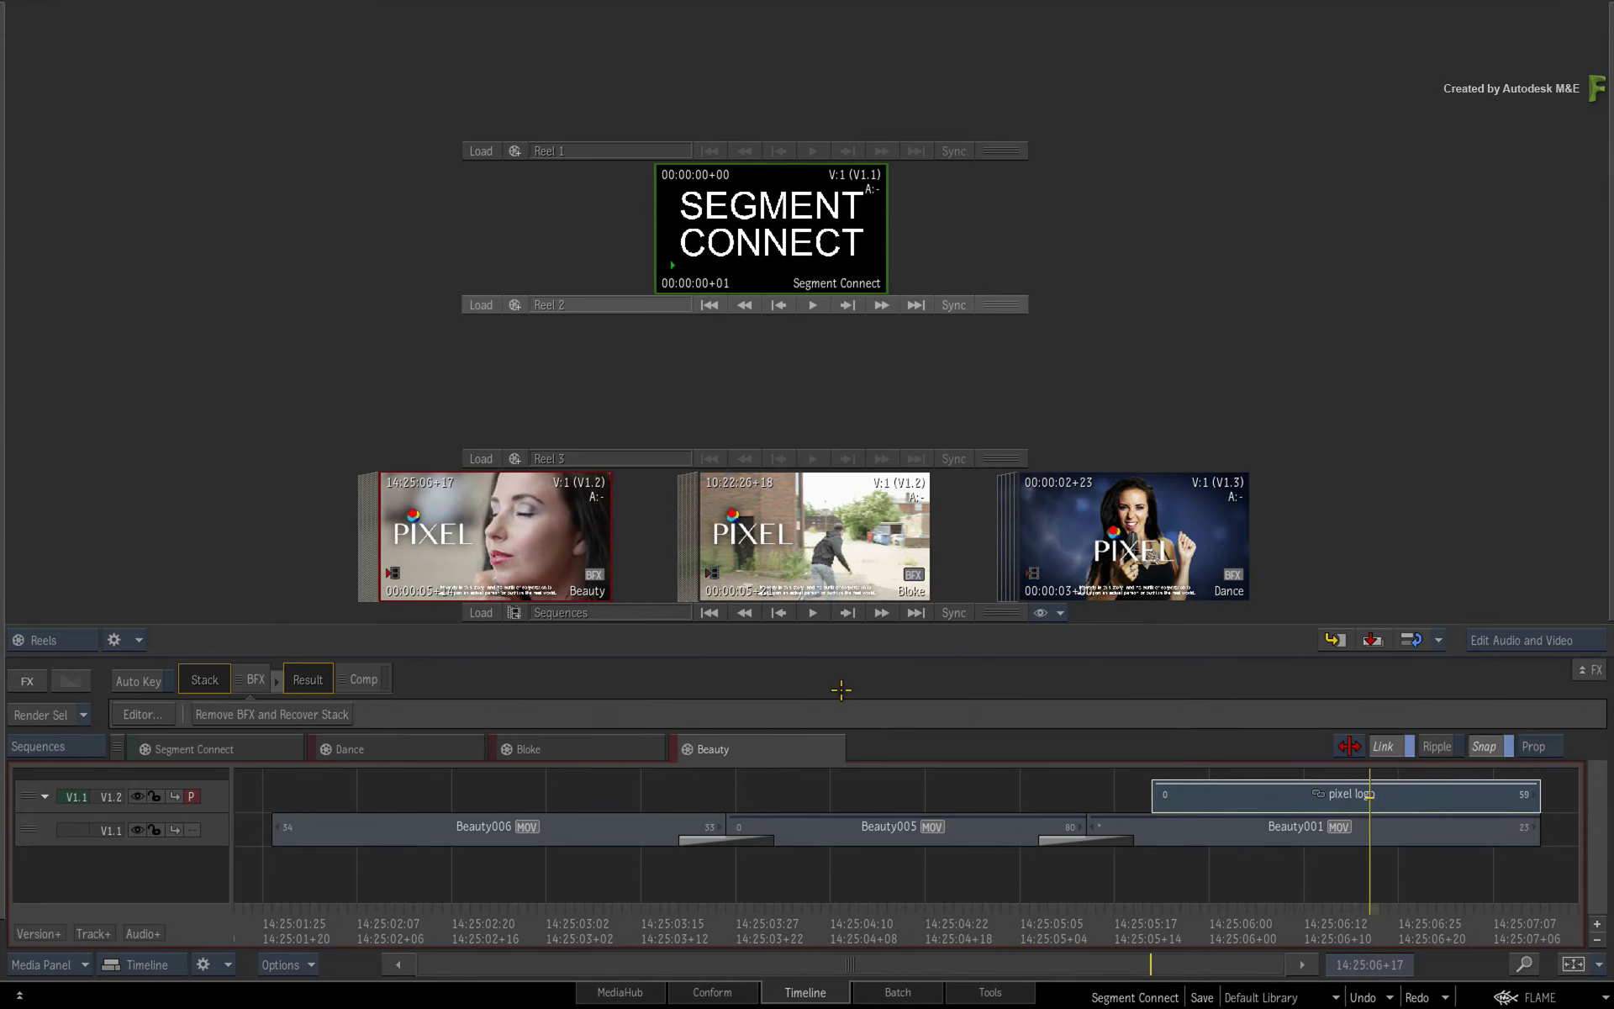
key(Tab)
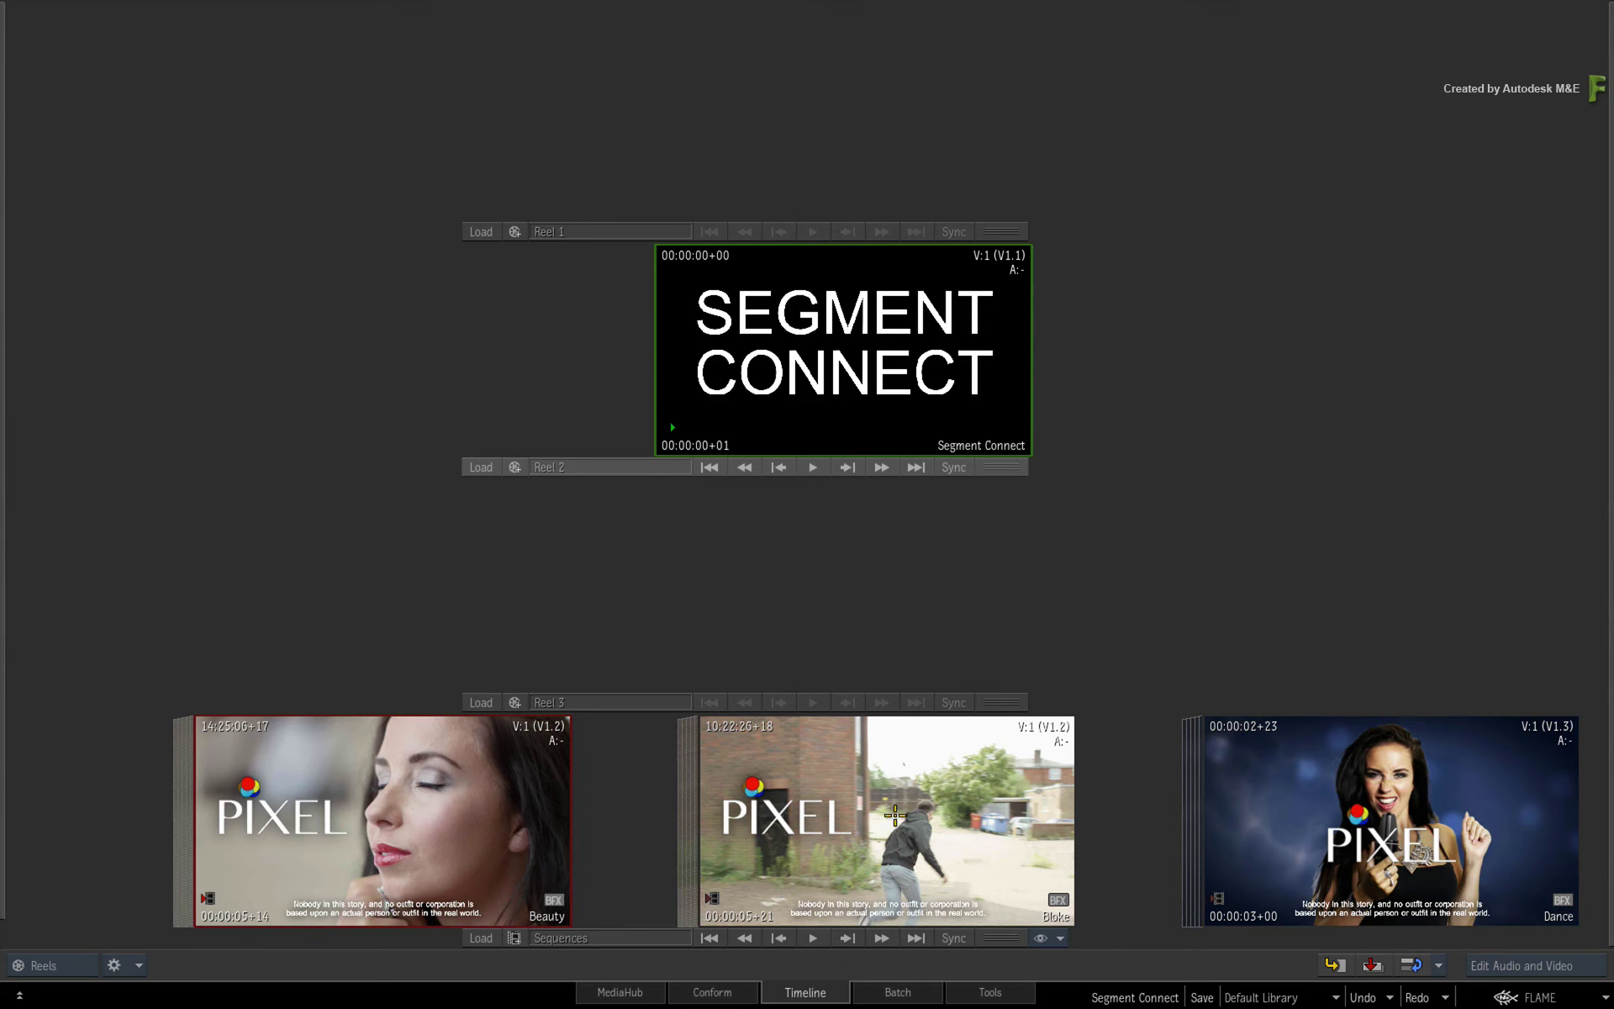
drag(895, 816, 828, 831)
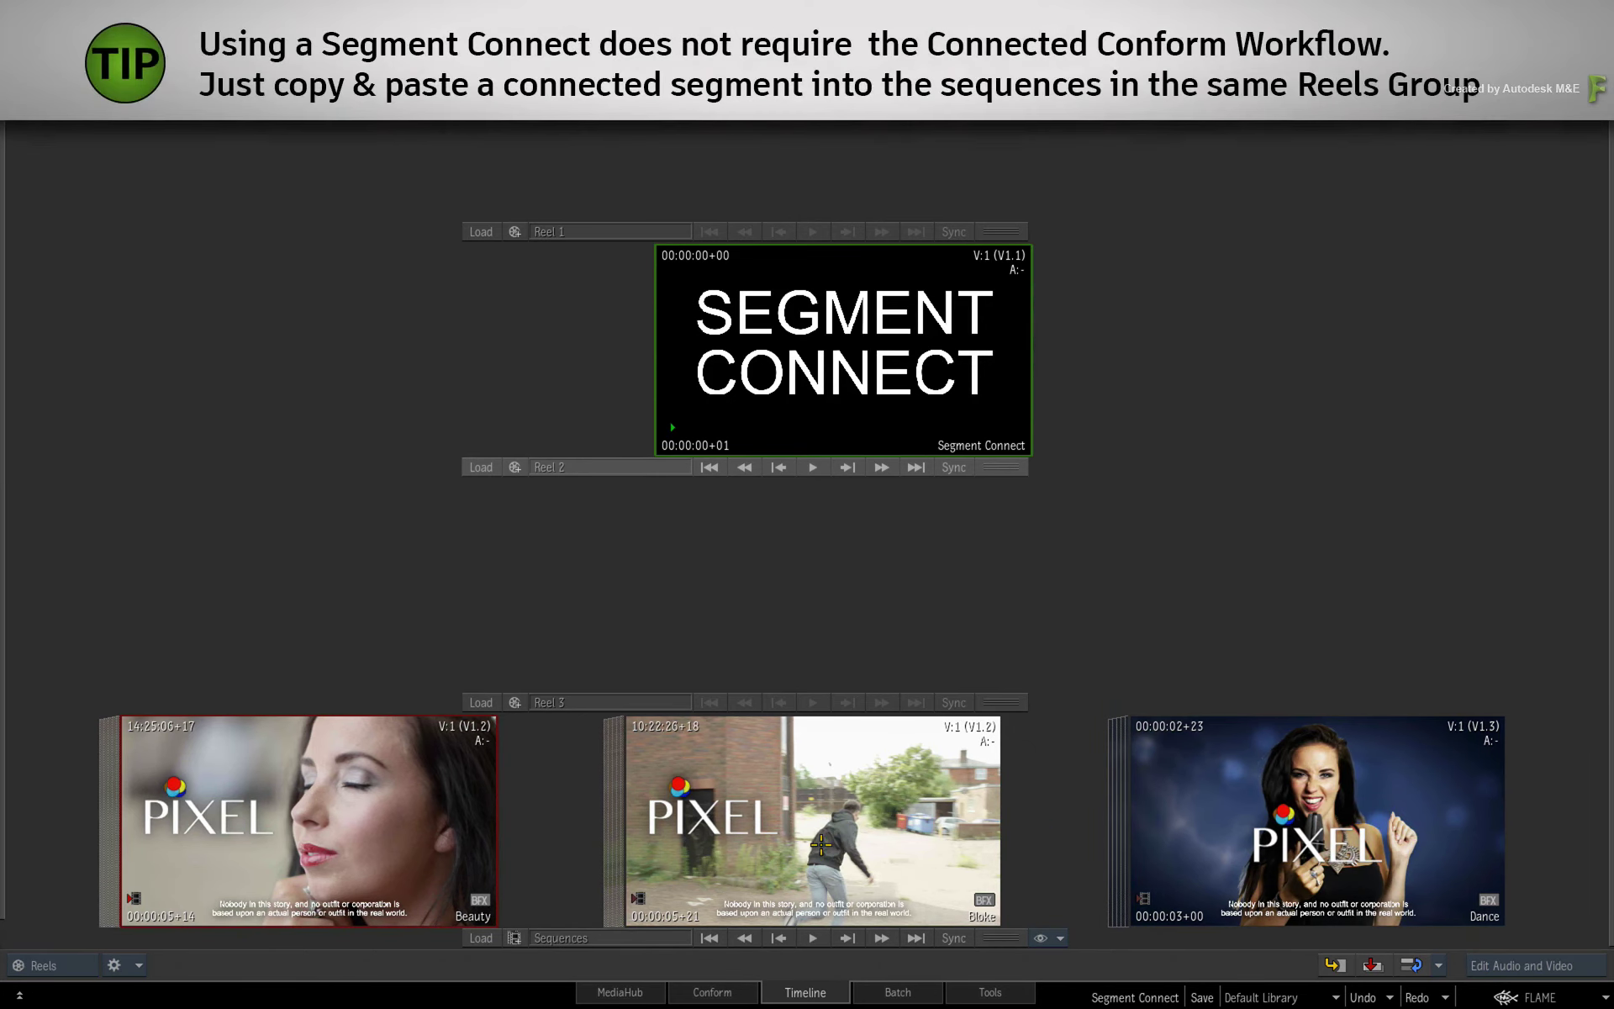